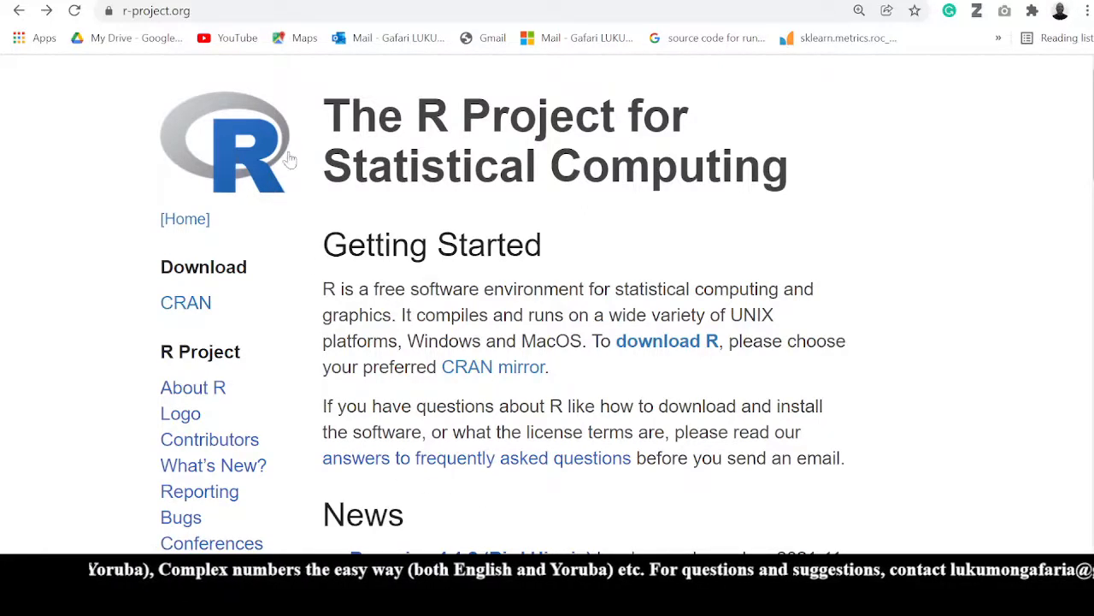
Open the CRAN mirror list from the R Project download link and choose the 0-Cloud mirror
click(155, 10)
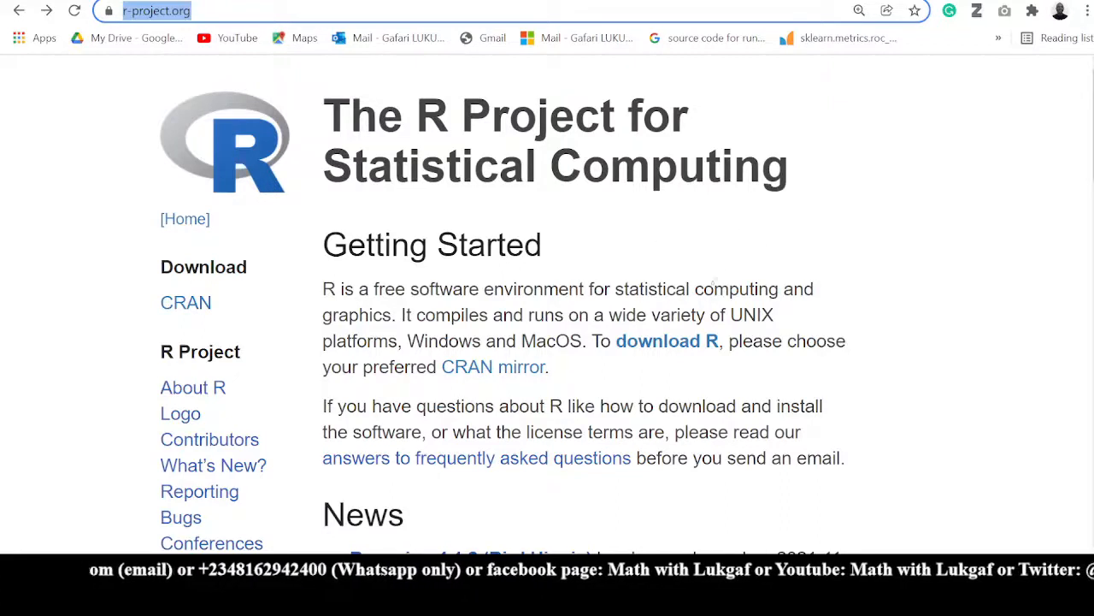
click(694, 349)
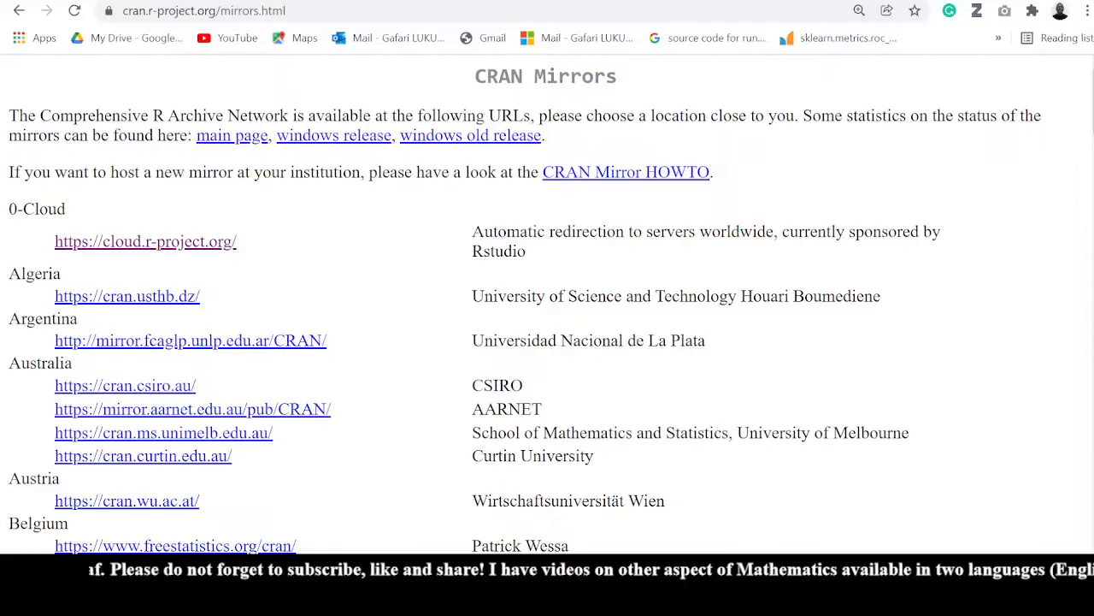
scroll(448, 494, down, 7)
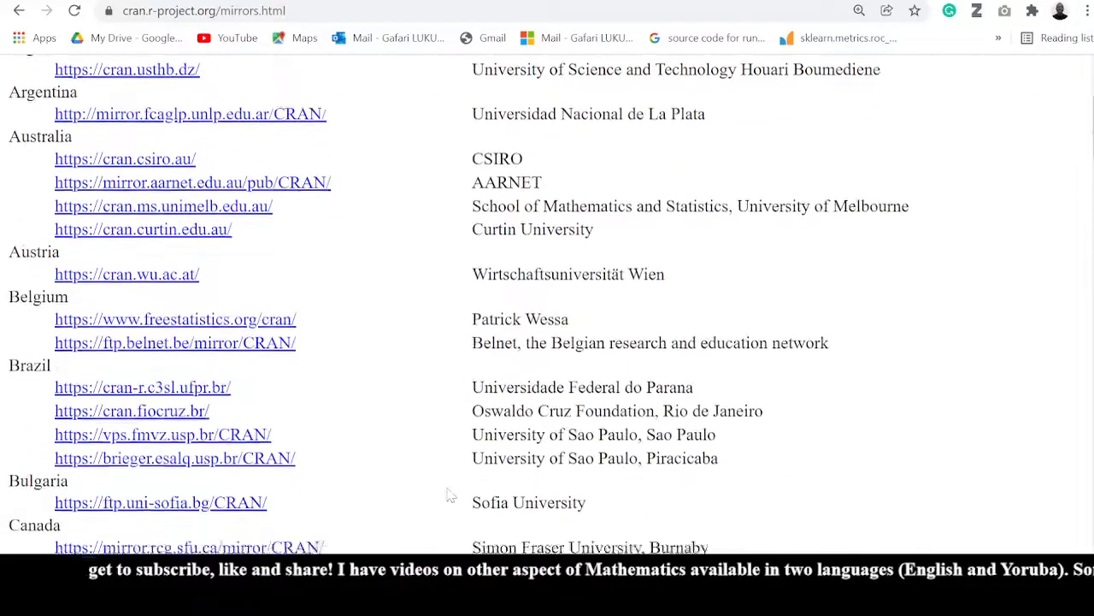
scroll(449, 494, up, 8)
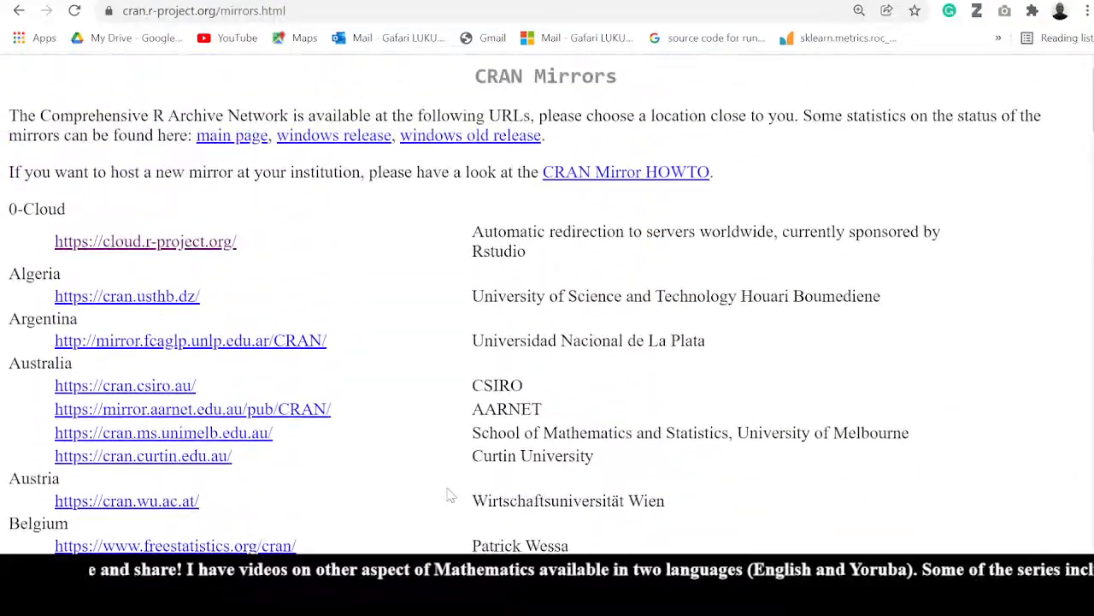
click(191, 246)
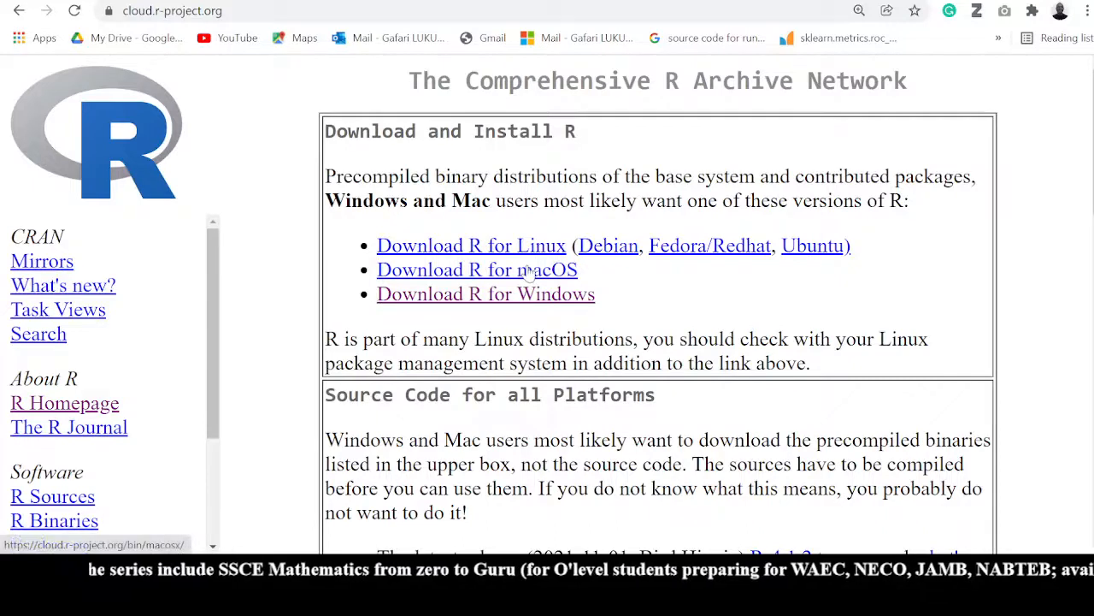
Start downloading the first-time R 4.1.2 base installer for Windows and pause that download
click(588, 296)
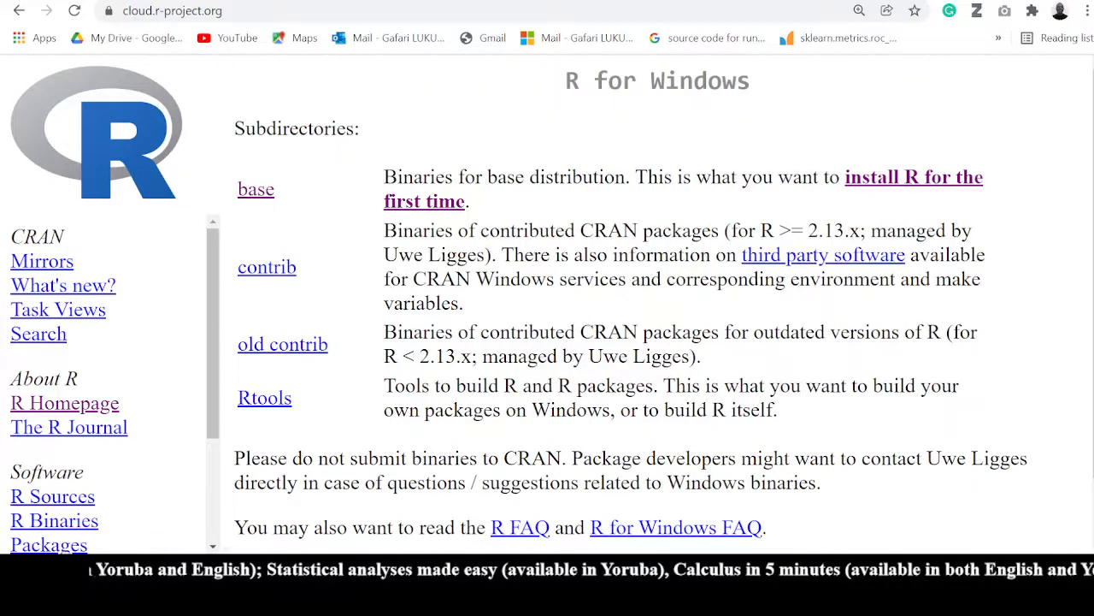
right_click(911, 214)
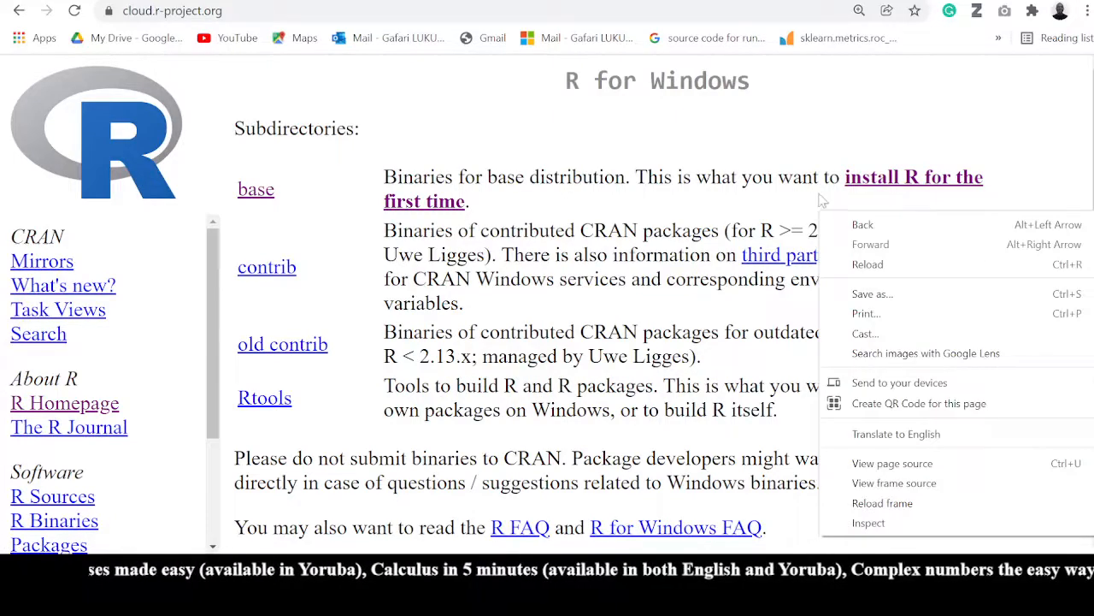
click(823, 201)
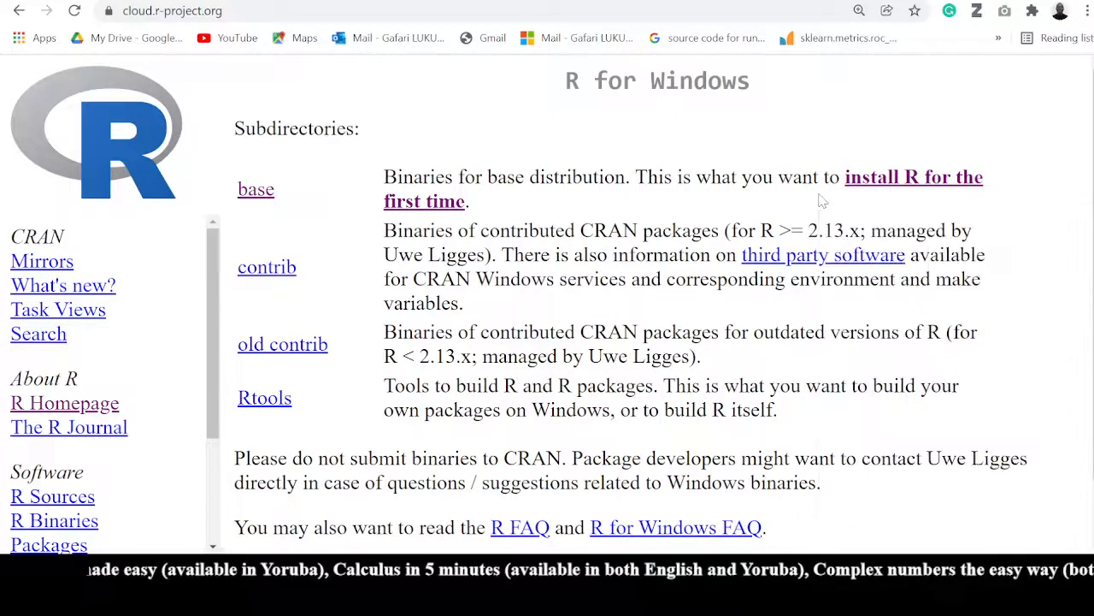
click(902, 187)
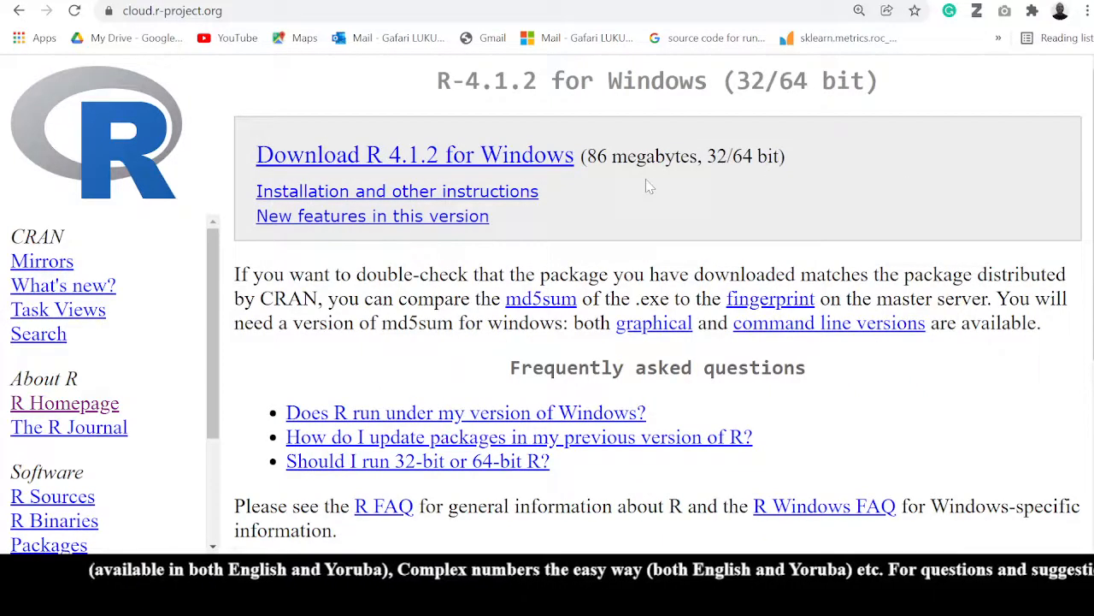
click(453, 163)
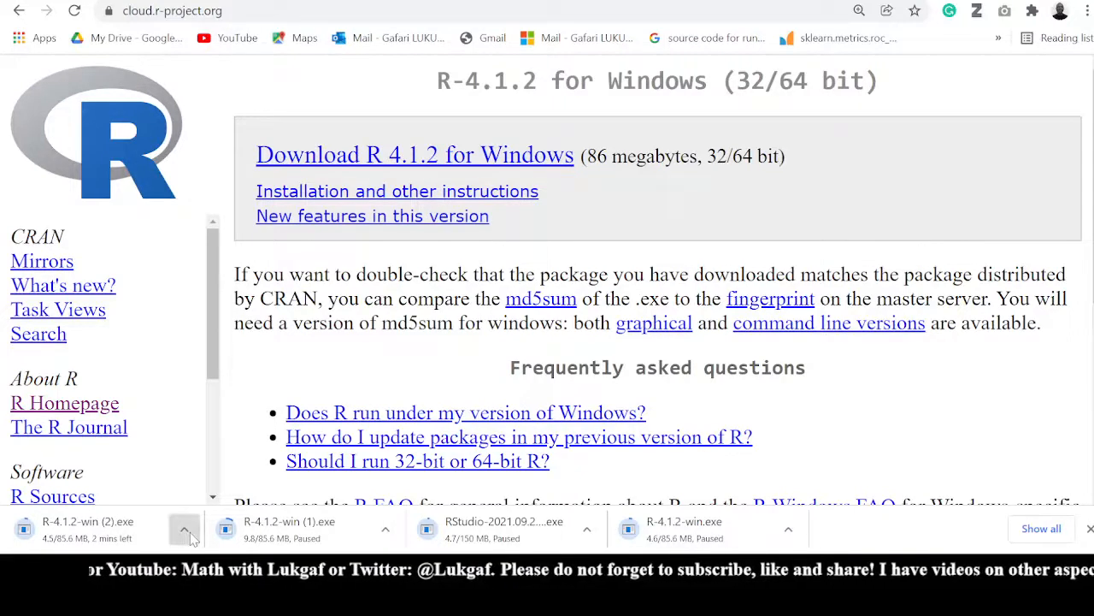
click(185, 531)
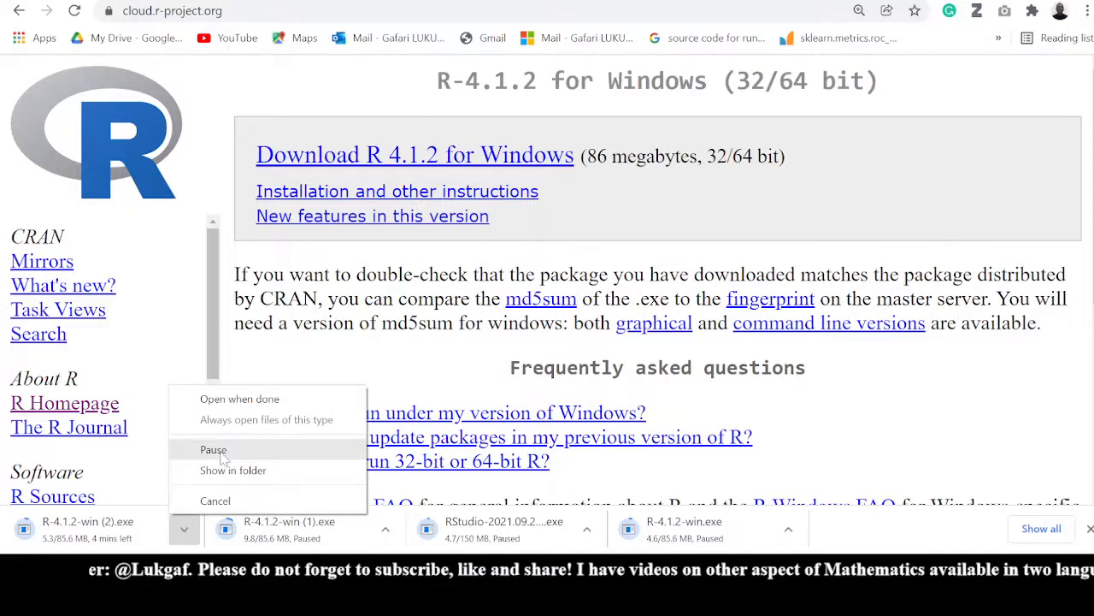
click(219, 452)
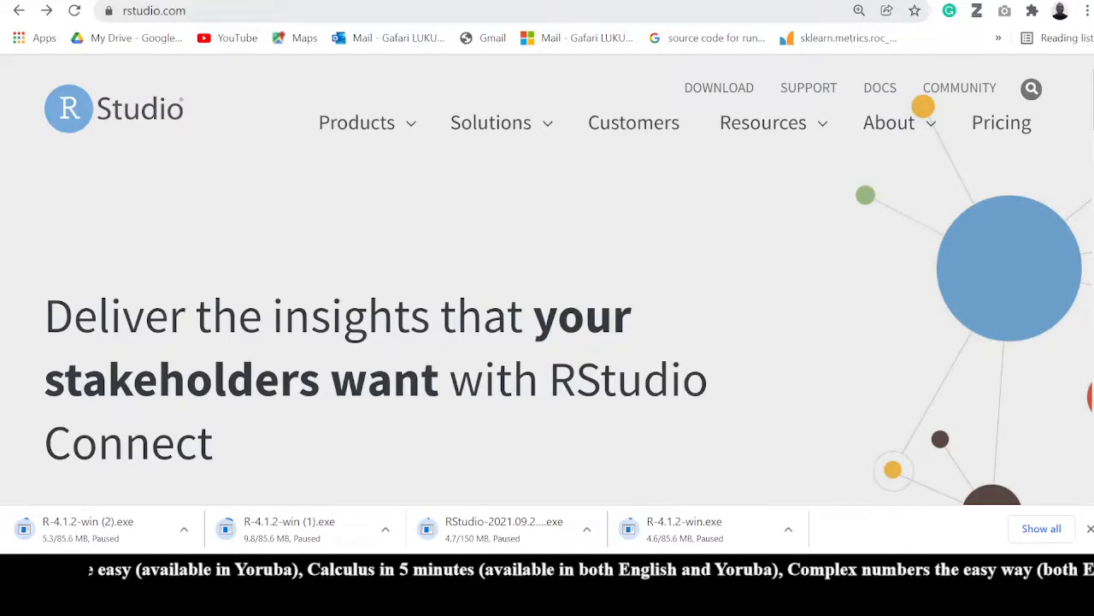
Open the RStudio download page and choose the free, open source RStudio Desktop edition
click(737, 100)
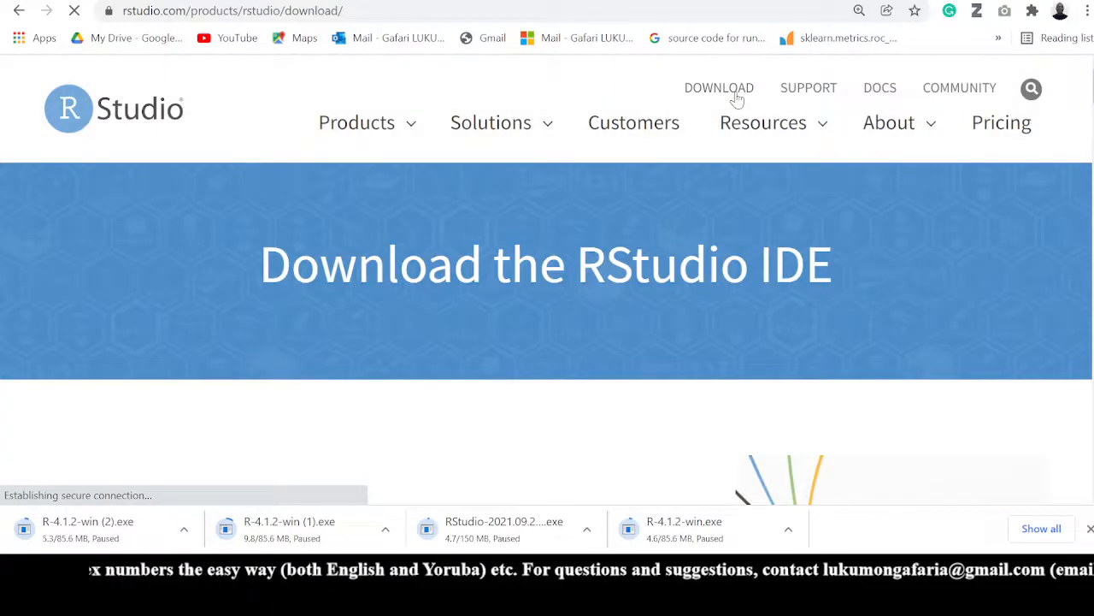
scroll(679, 277, down, 3)
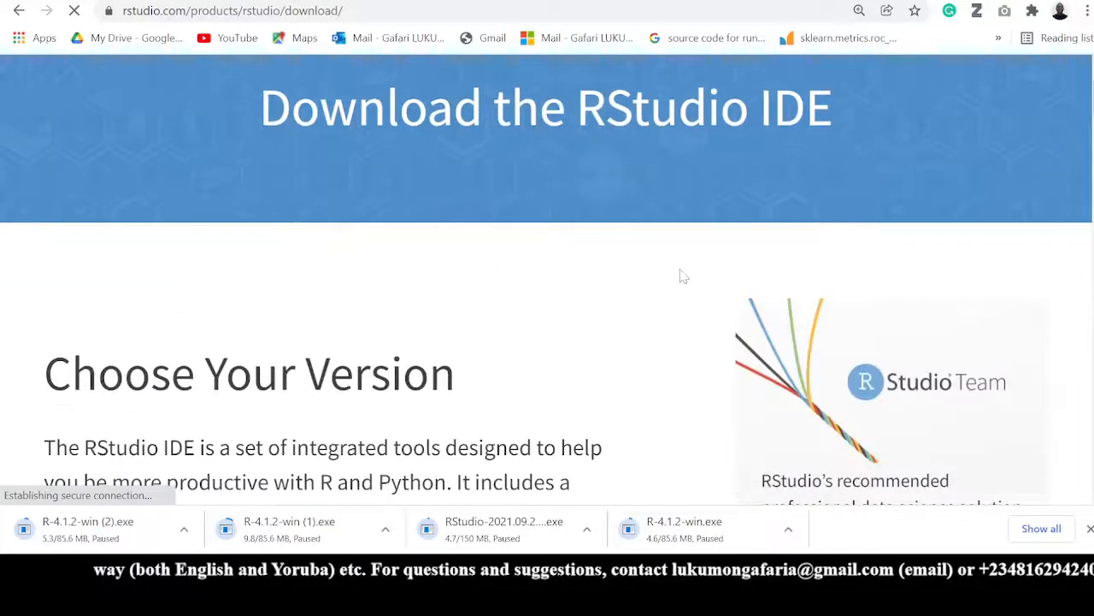
scroll(683, 276, down, 6)
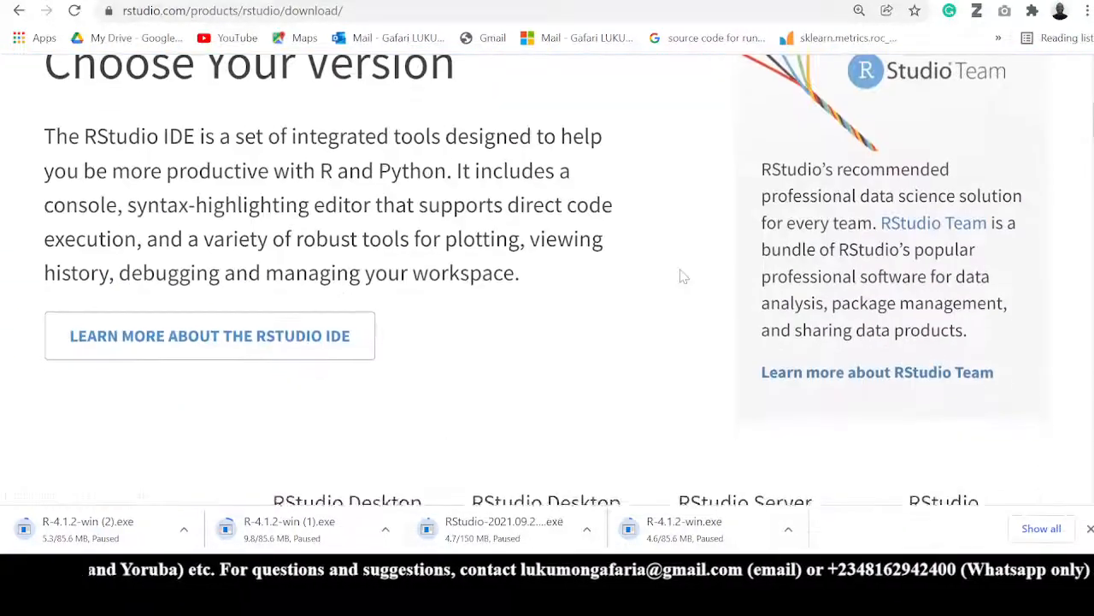
scroll(683, 275, down, 1)
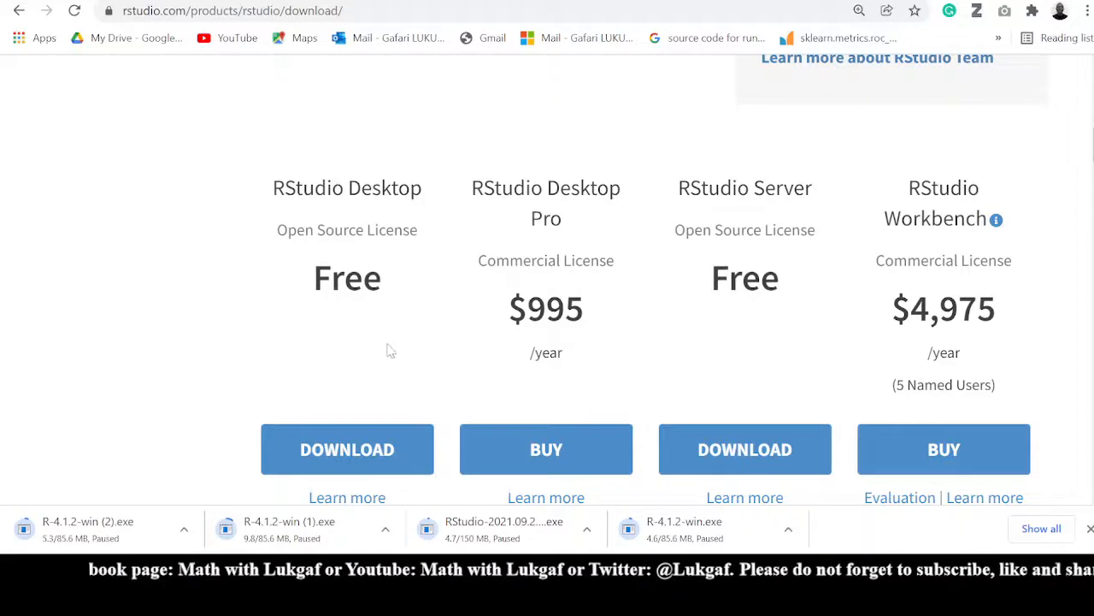
click(385, 446)
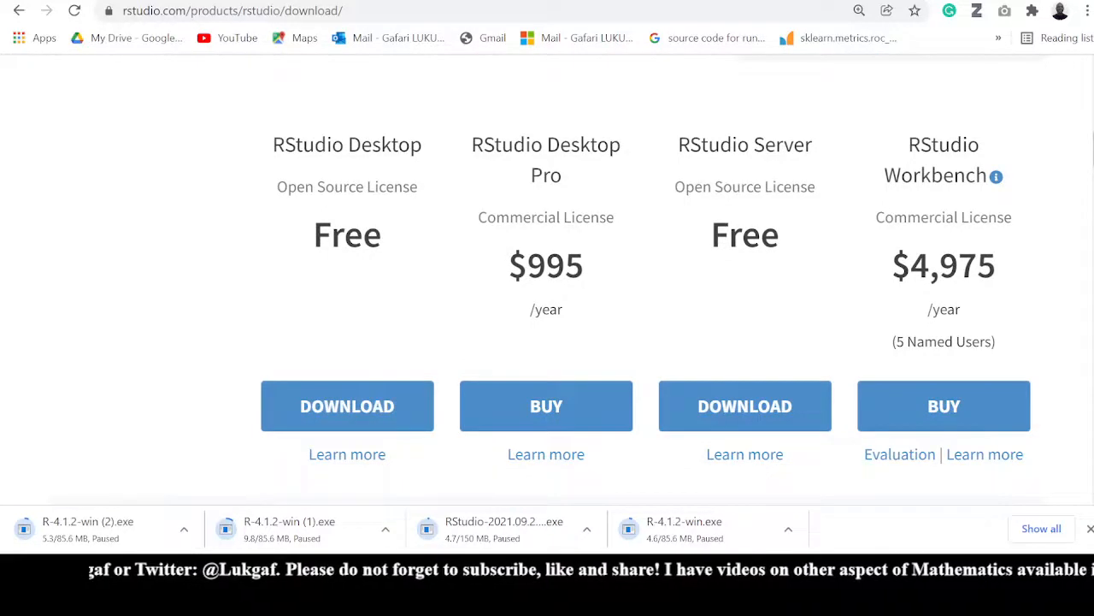
drag(486, 217, 597, 300)
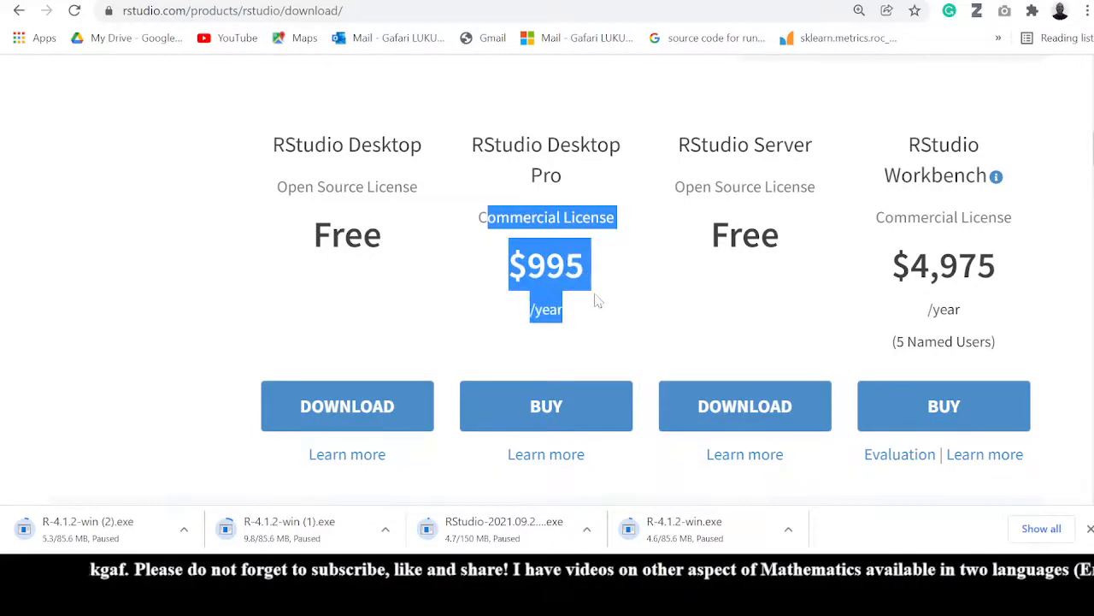
click(598, 300)
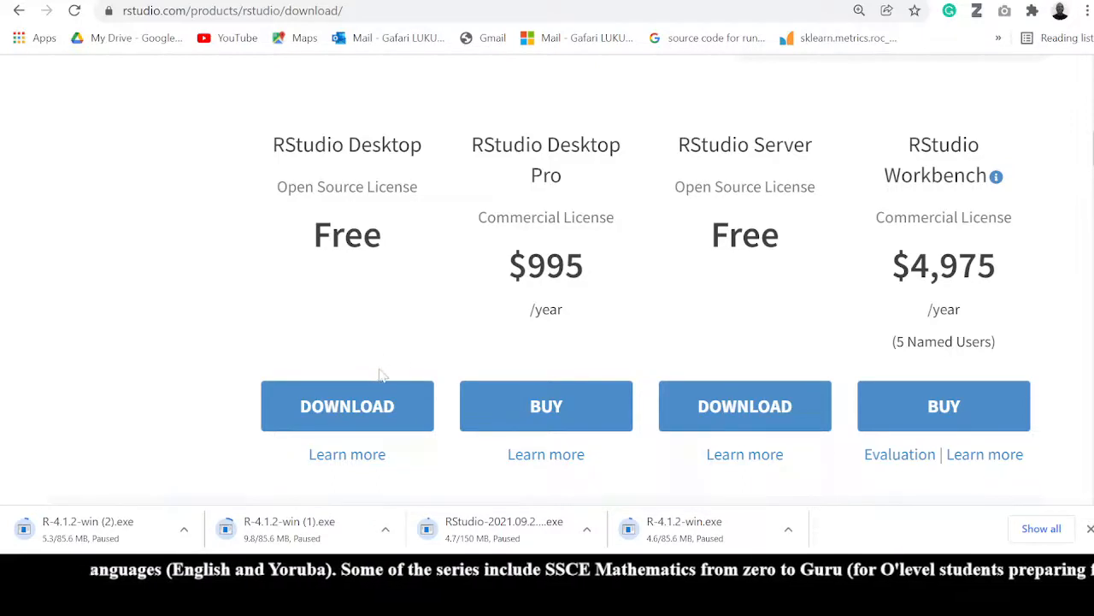
scroll(382, 376, down, 1)
click(349, 368)
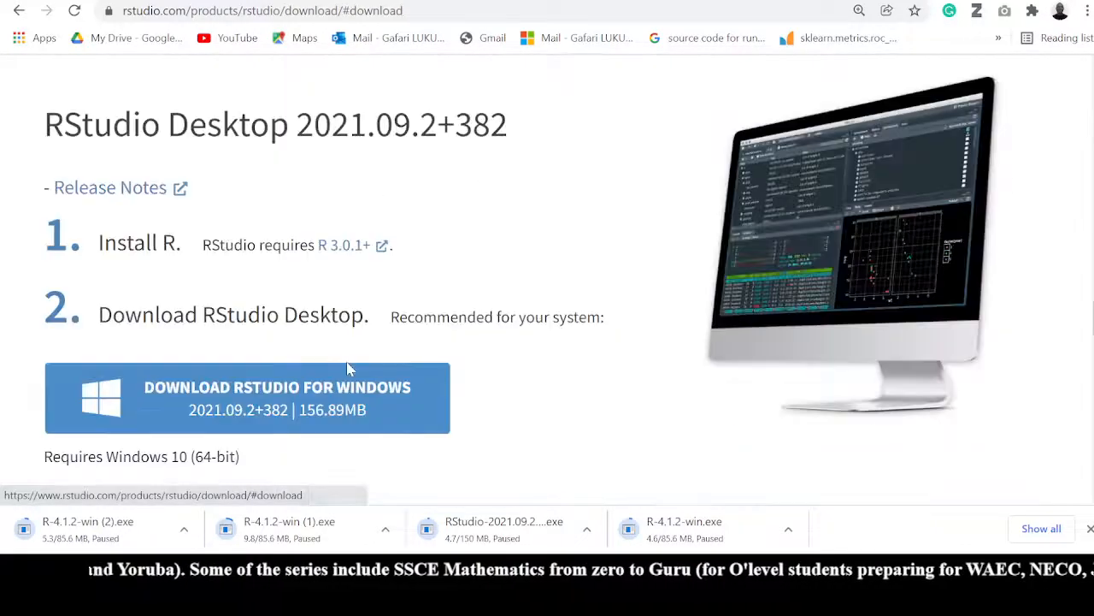
Start downloading RStudio Desktop 2021.09.2+382 for Windows and open the options of that download
scroll(484, 353, down, 1)
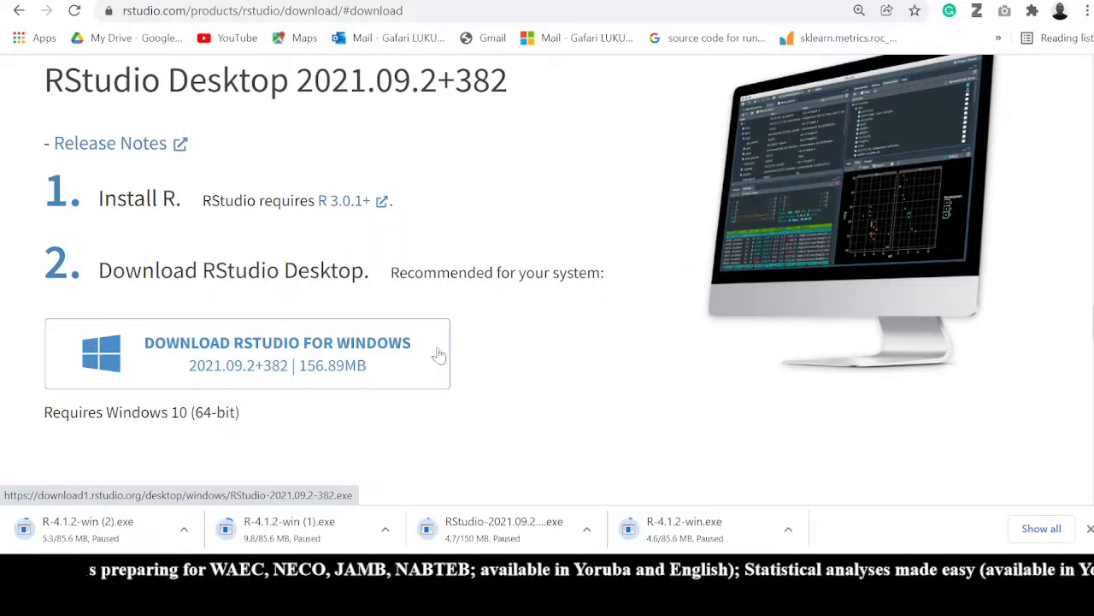
click(385, 359)
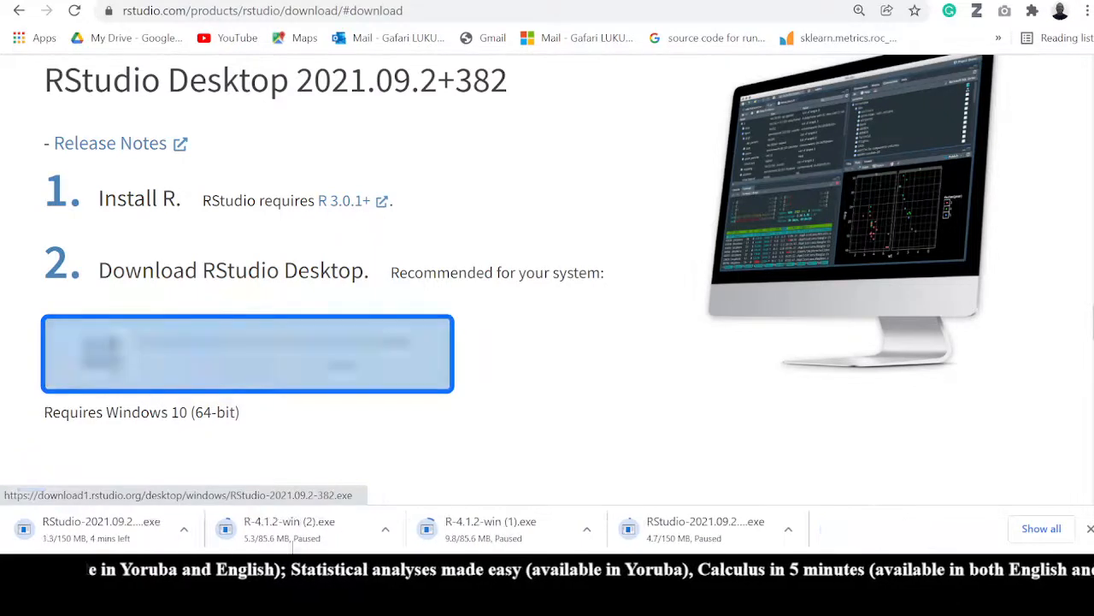
click(184, 528)
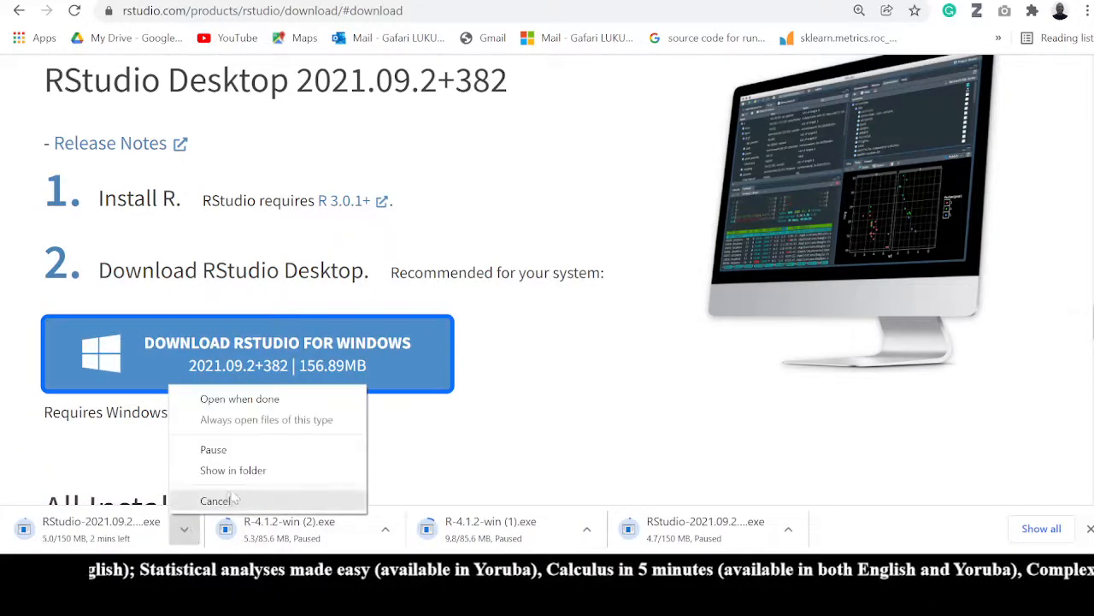
click(663, 390)
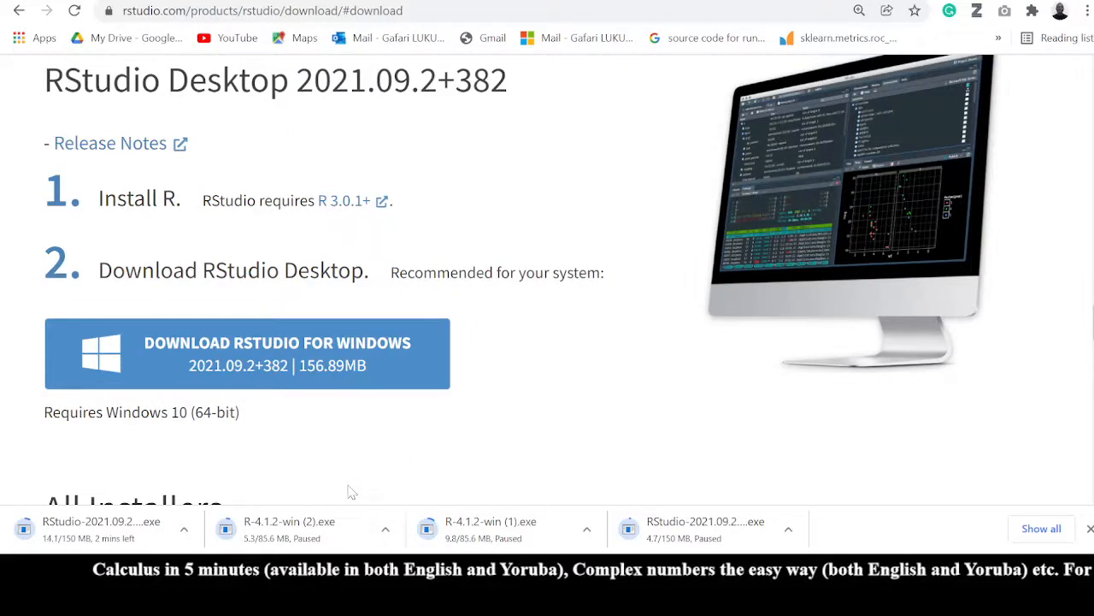
click(184, 529)
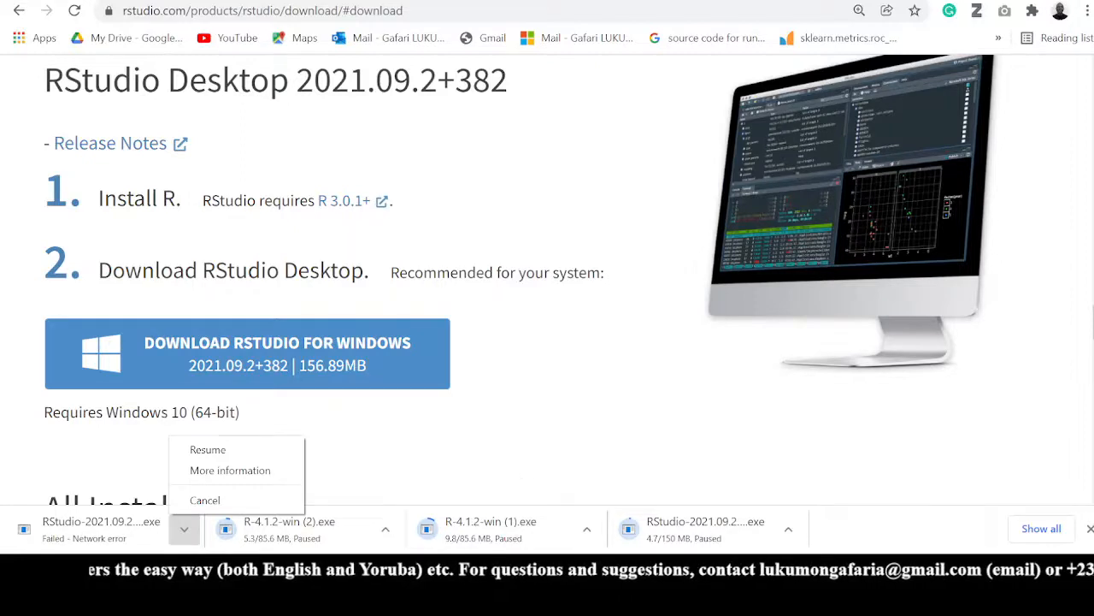
Launch RStudio from the Windows search and delete all the code in the Untitled1 script
click(180, 571)
text(r)
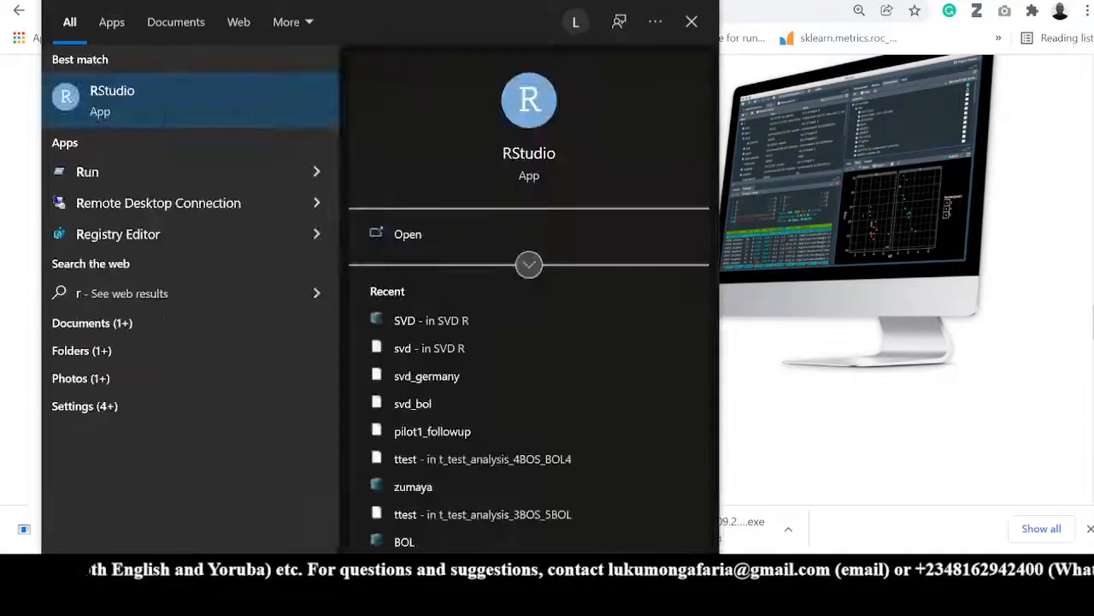
click(190, 86)
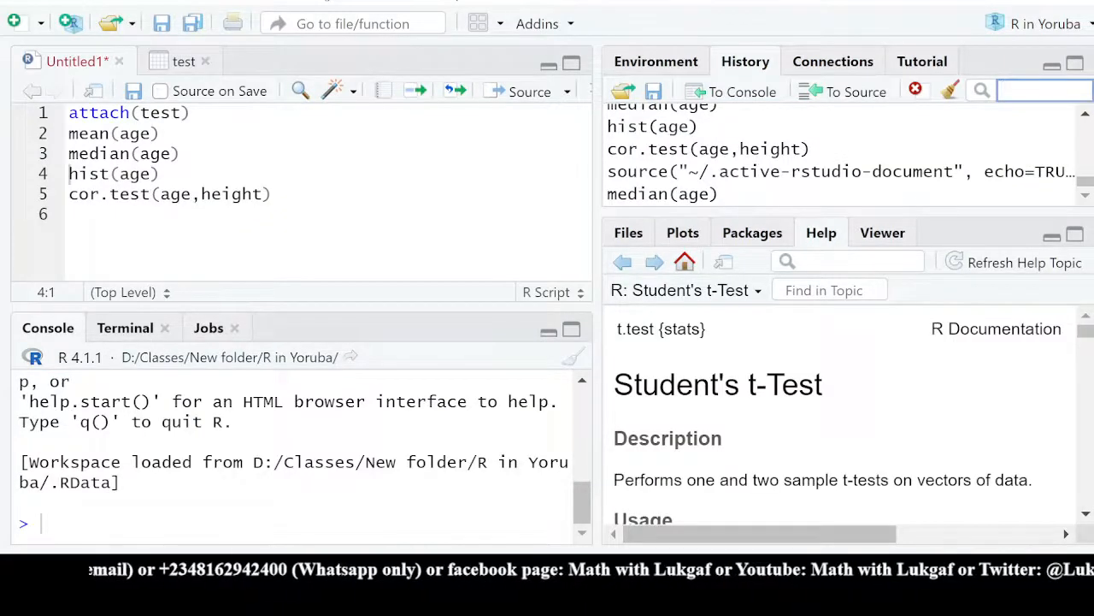
drag(256, 224, 69, 111)
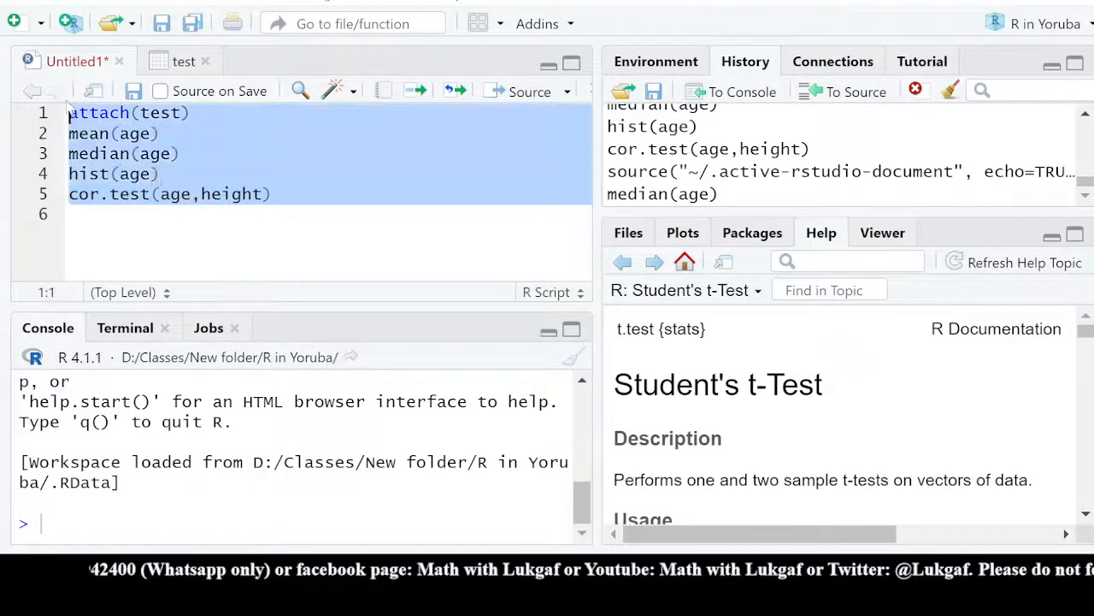
key(BackSpace)
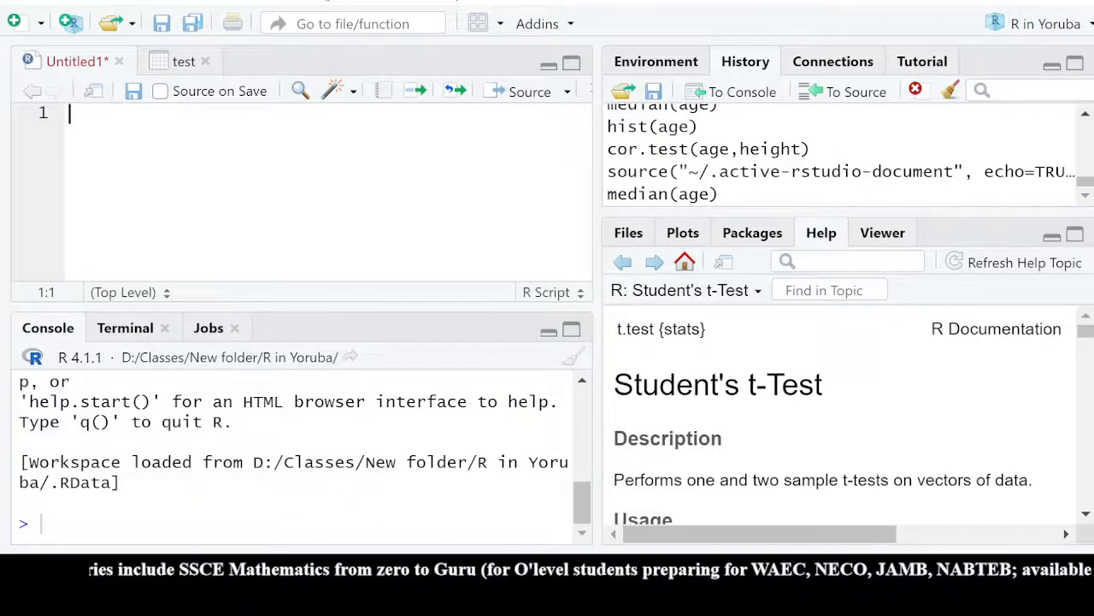
Set up a new RStudio project of type New Project in a new directory named "R with Lukgaf"
click(25, 5)
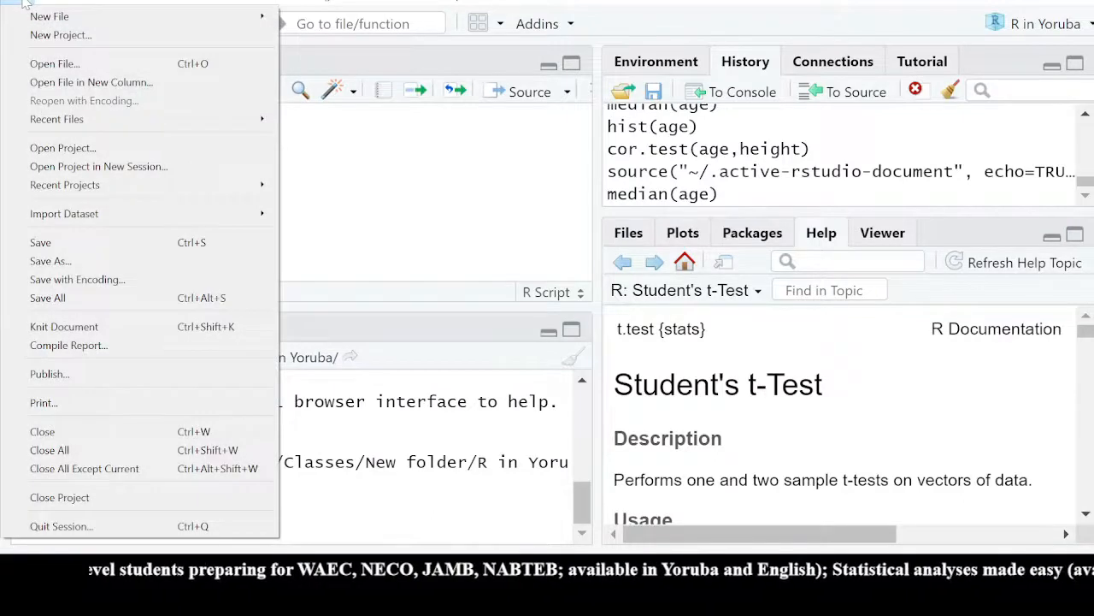
click(49, 36)
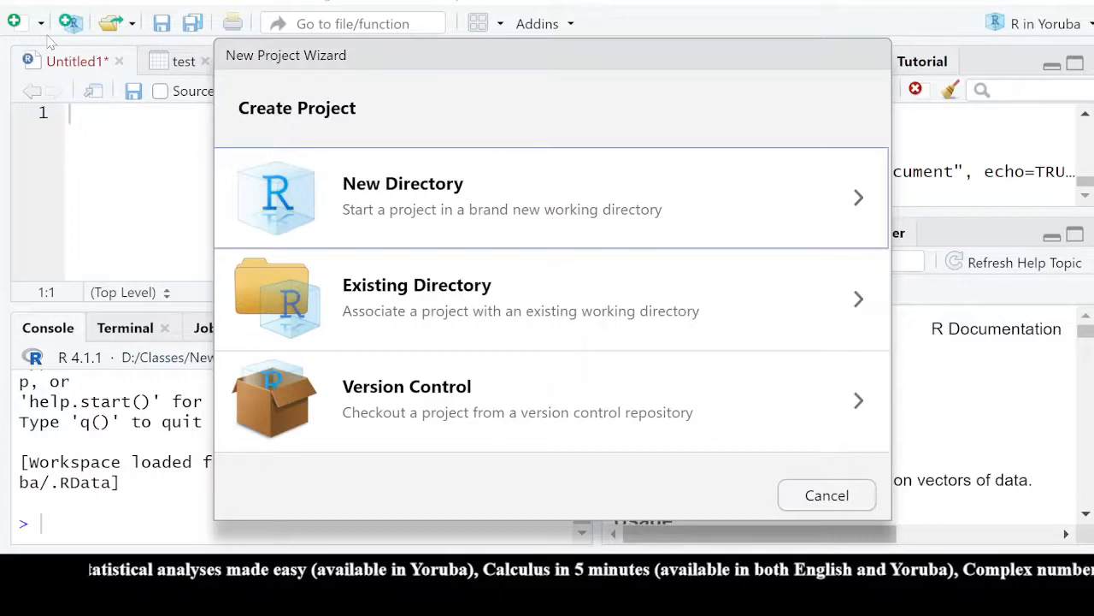
click(408, 194)
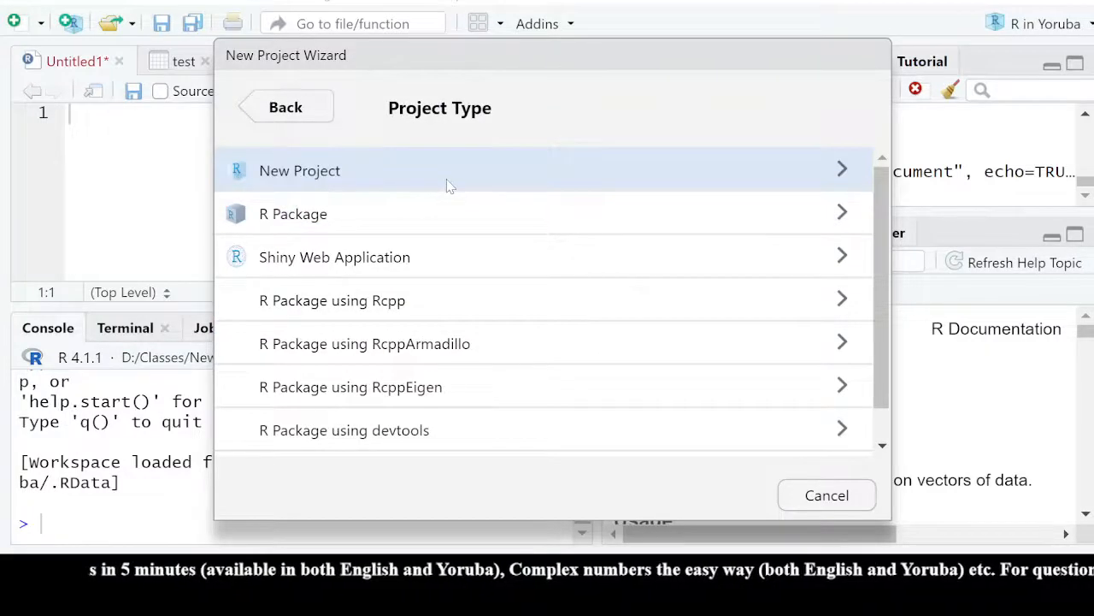
click(447, 185)
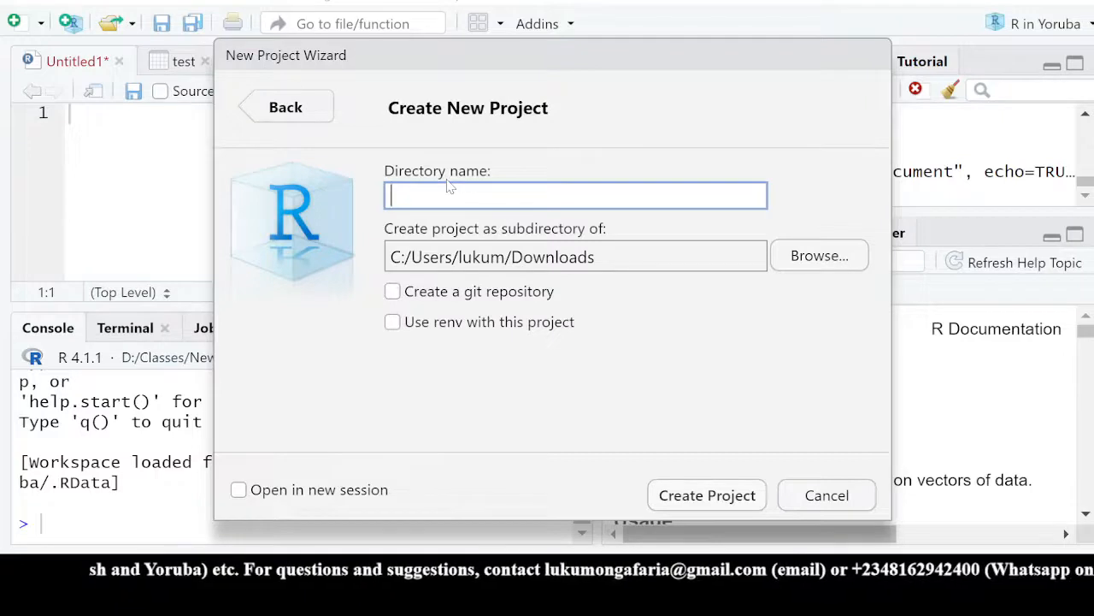
text(R wi)
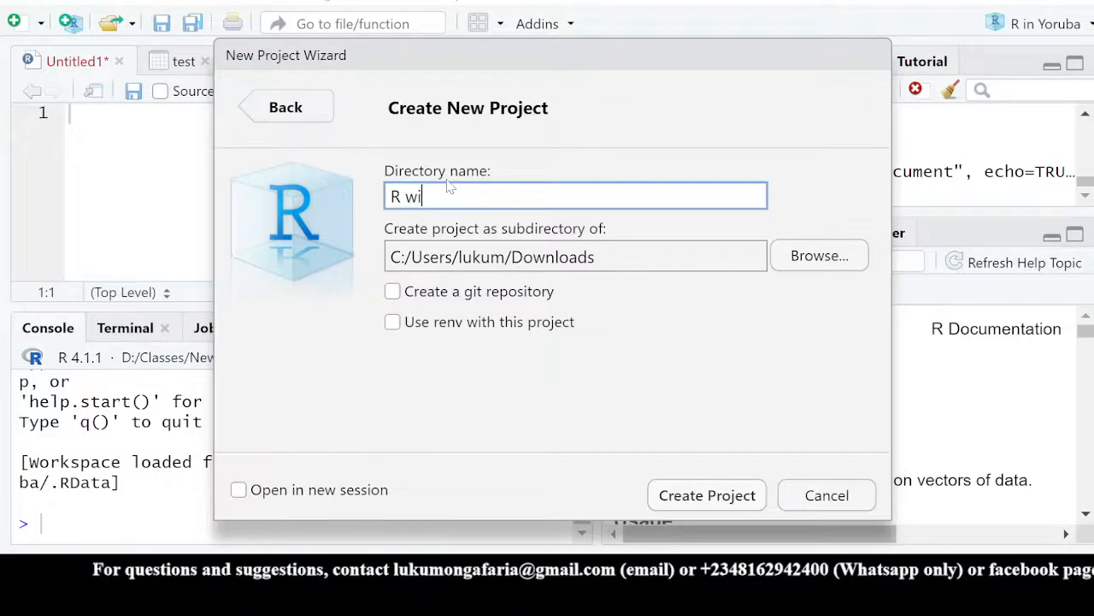
text(th Lukgaf)
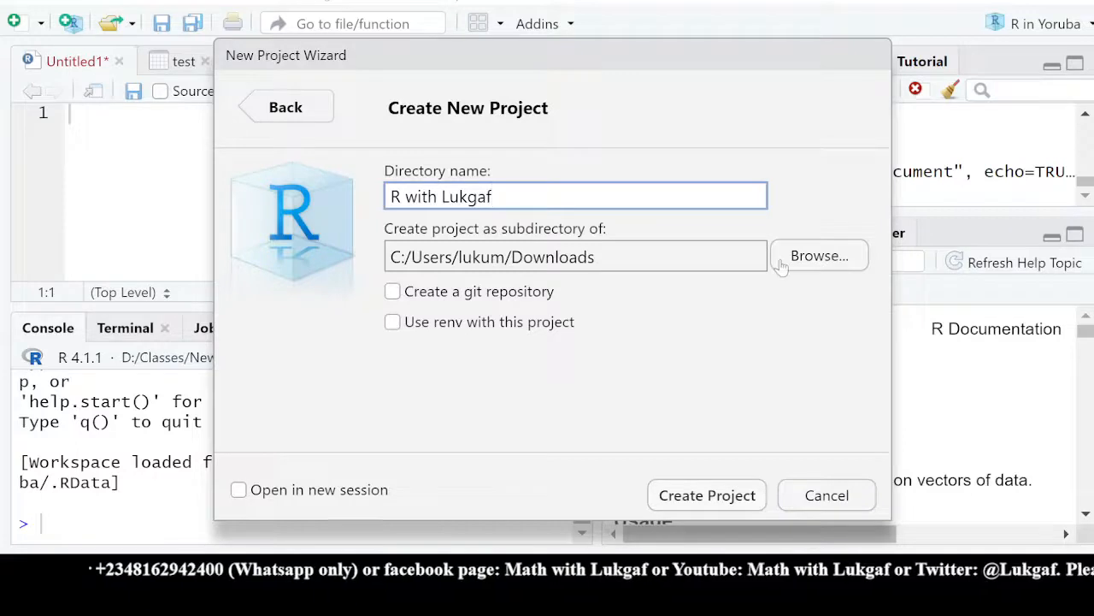
Create the project as a subdirectory of the Downloads folder and bring up an empty R script alongside the console
click(846, 259)
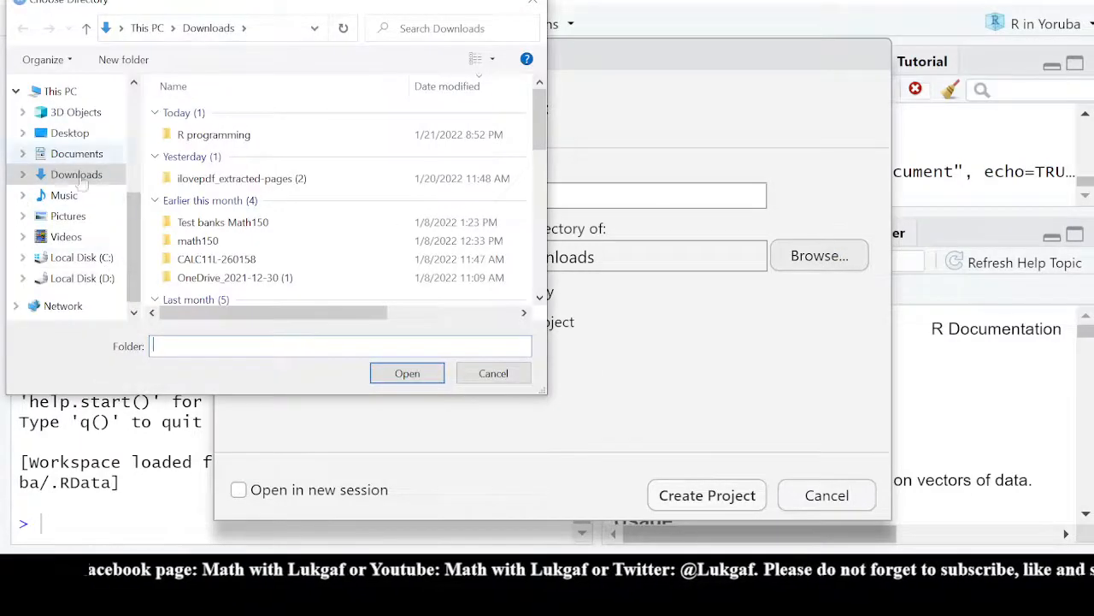
click(493, 375)
click(840, 267)
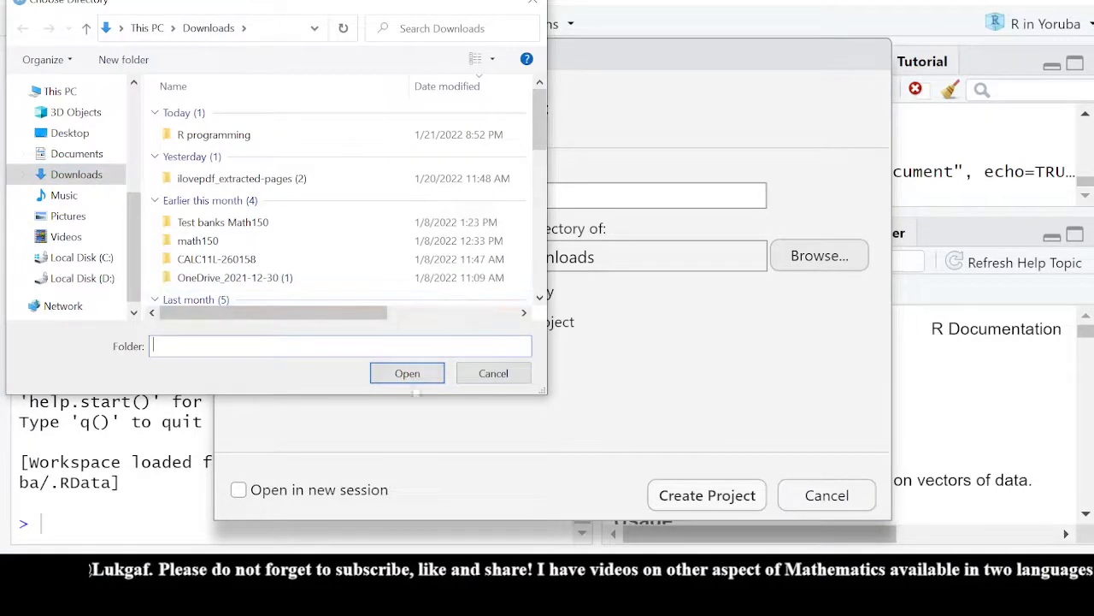
click(86, 181)
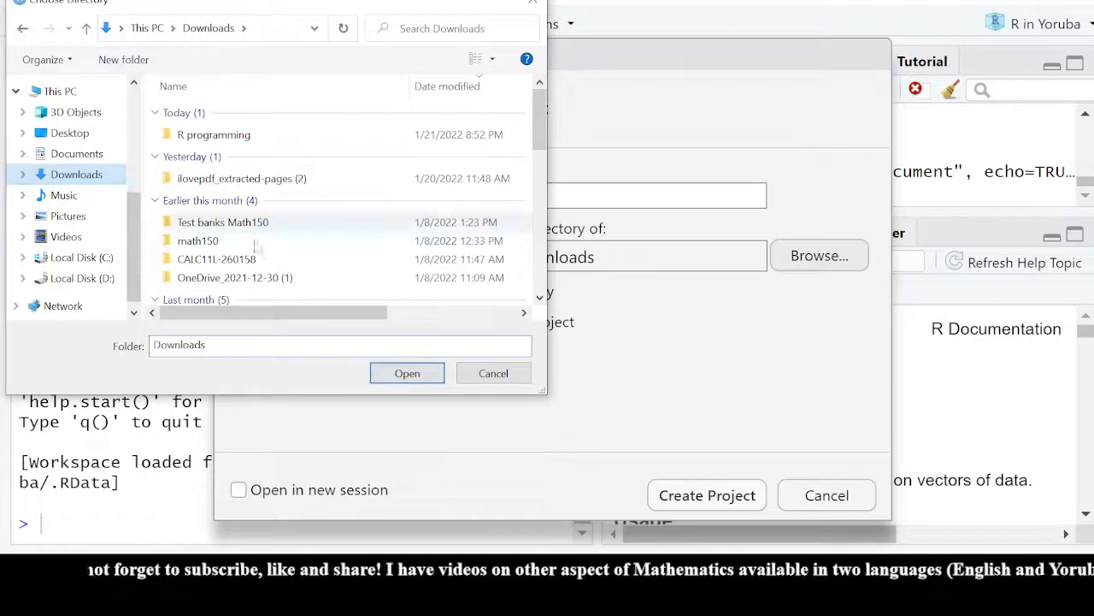
click(403, 371)
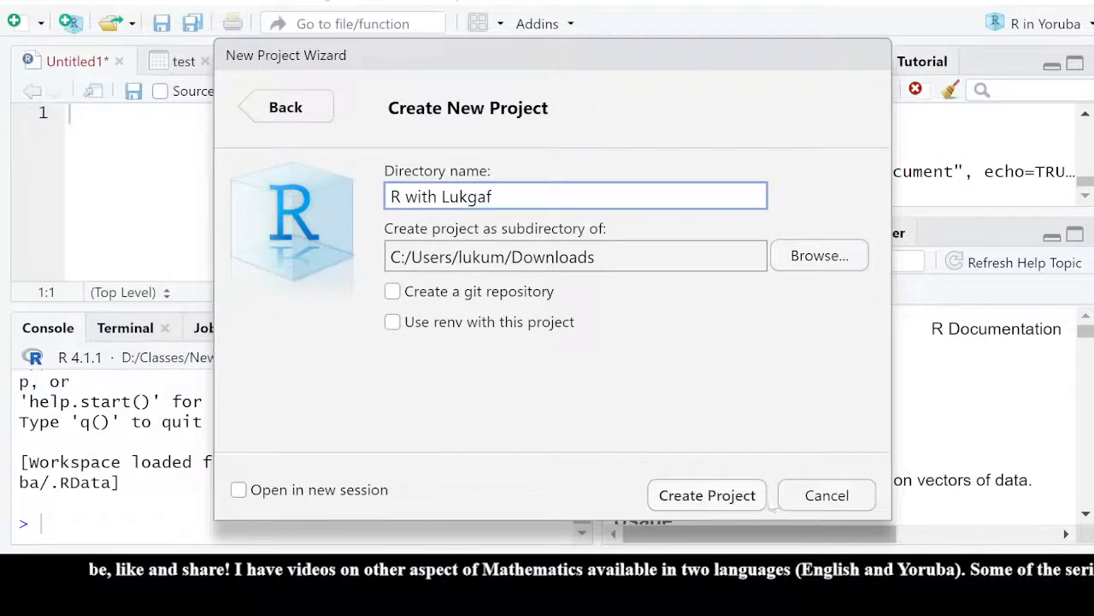
click(699, 502)
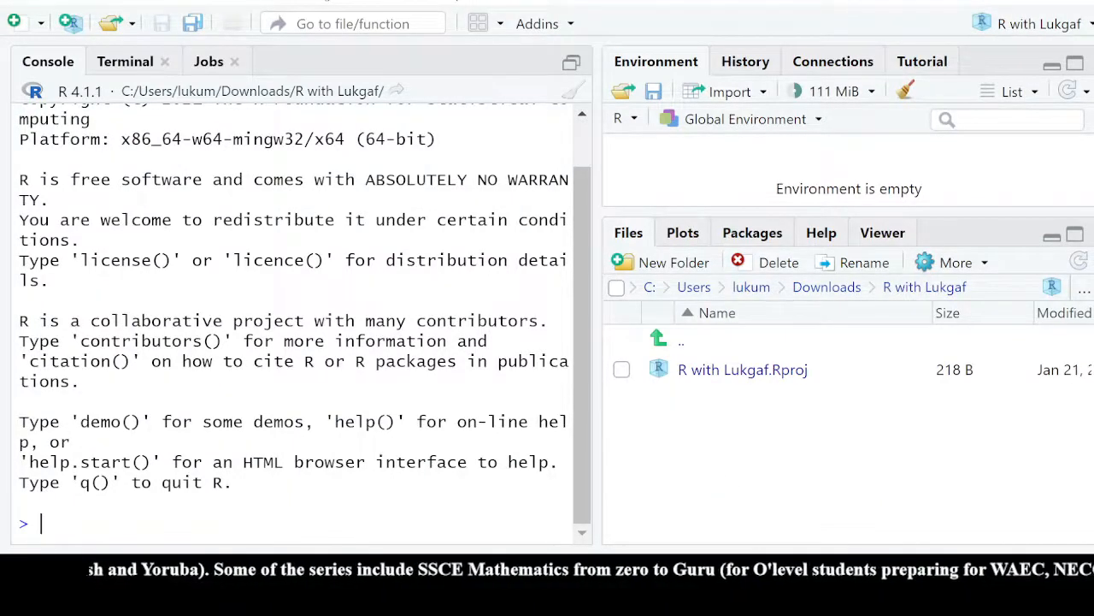
click(573, 64)
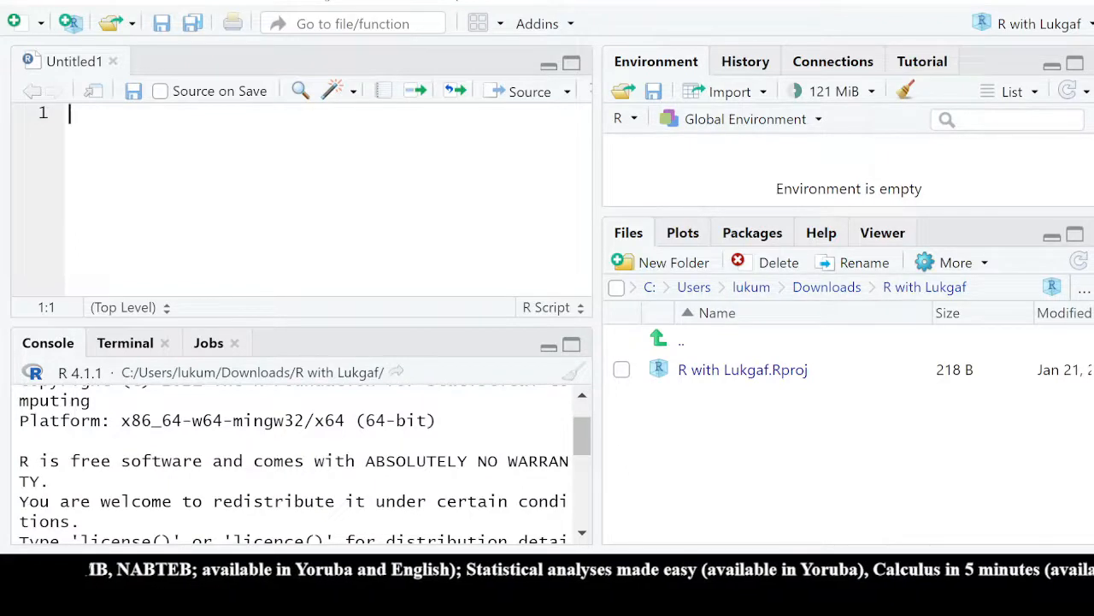
text(mean()
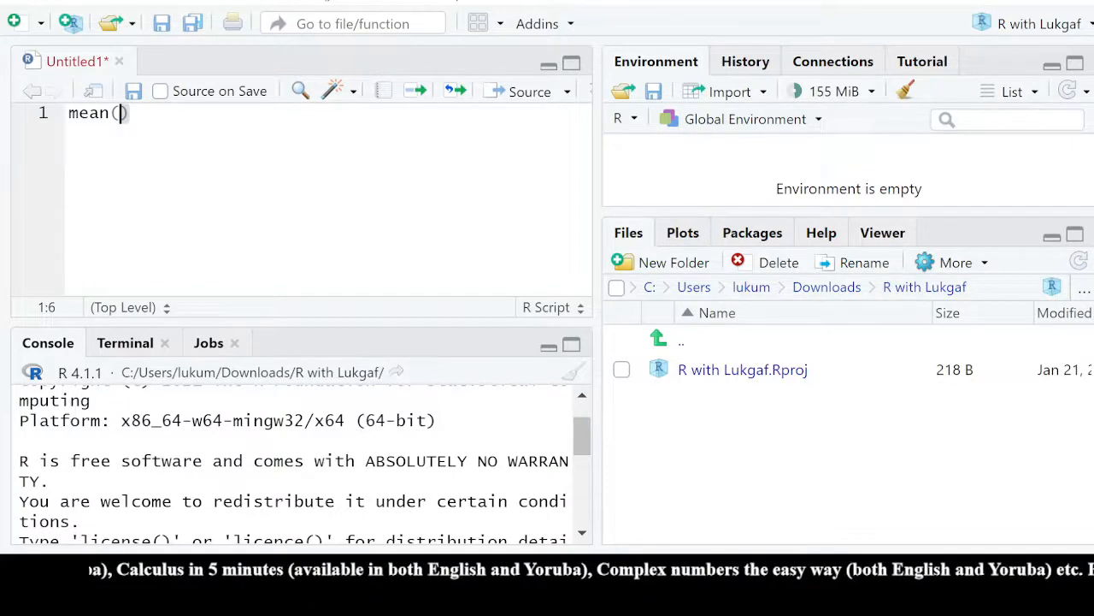
key(Right)
key(BackSpace)
key(BackSpace)
key(BackSpace)
key(BackSpace)
key(BackSpace)
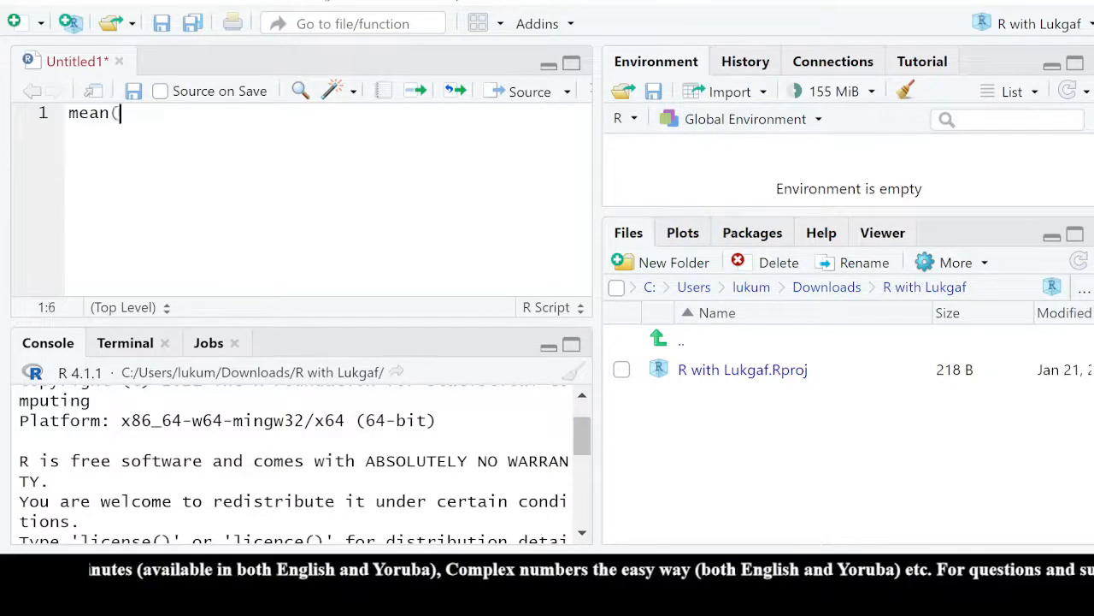
key(BackSpace)
Enter 1+1 on the first line of the Untitled1 script and run that line
text(1=1)
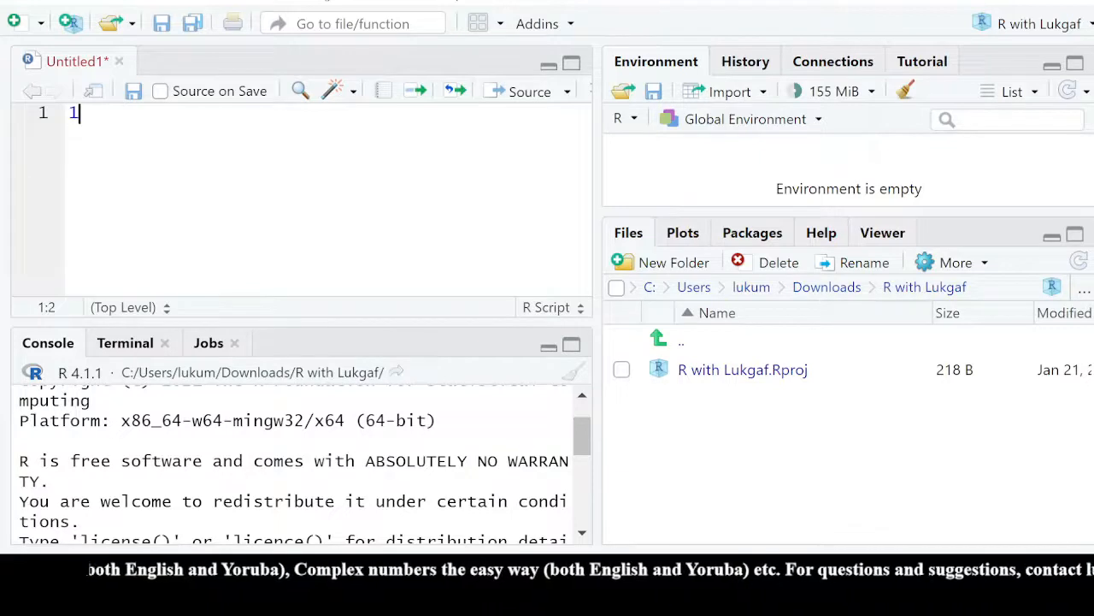
key(BackSpace)
key(BackSpace)
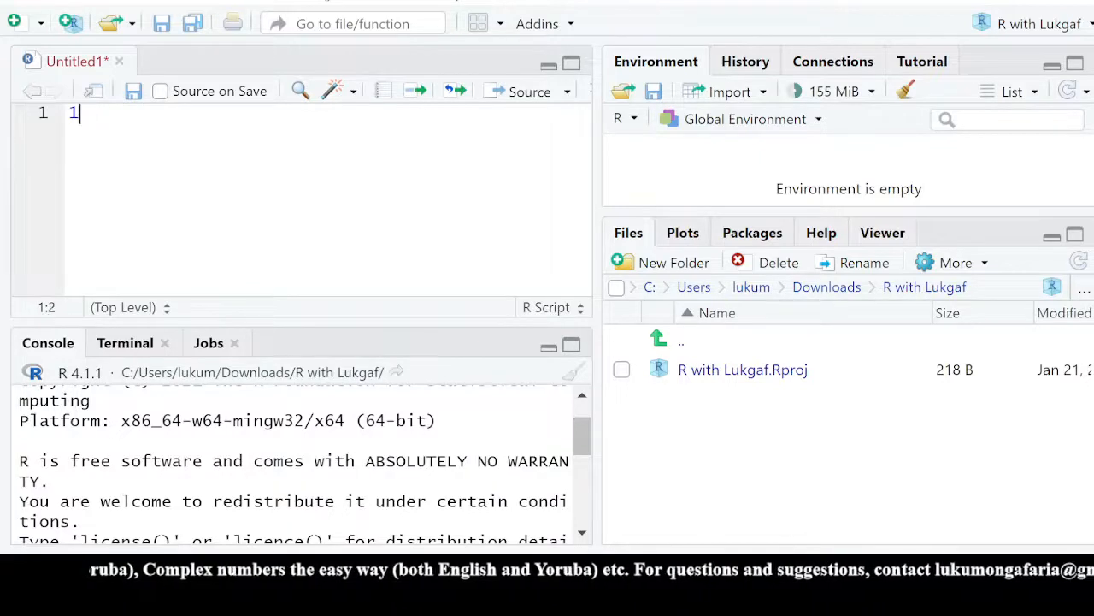
text(+1)
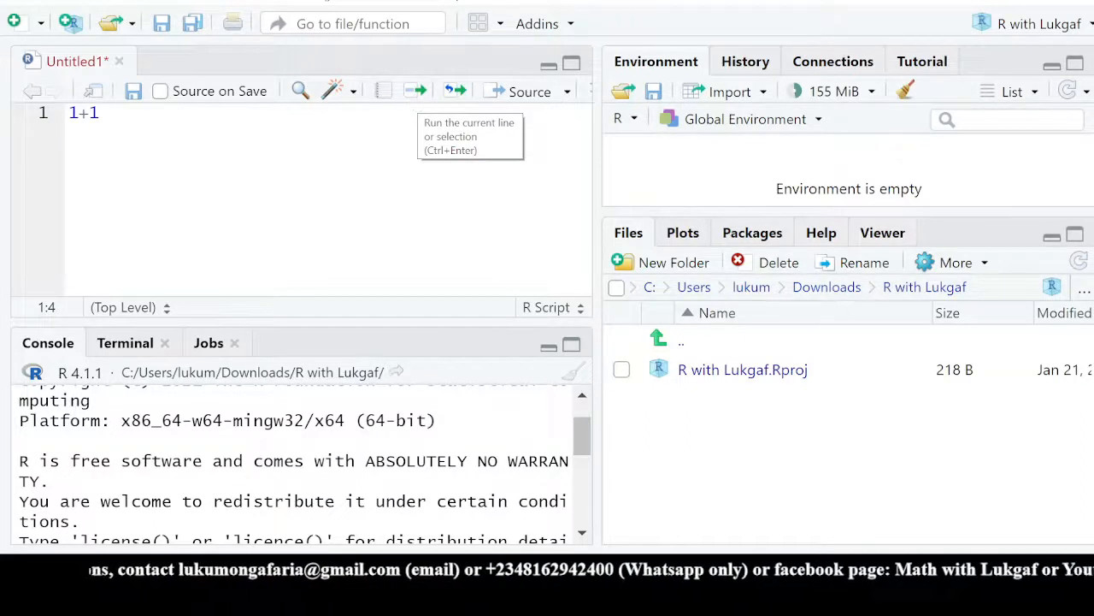
click(415, 93)
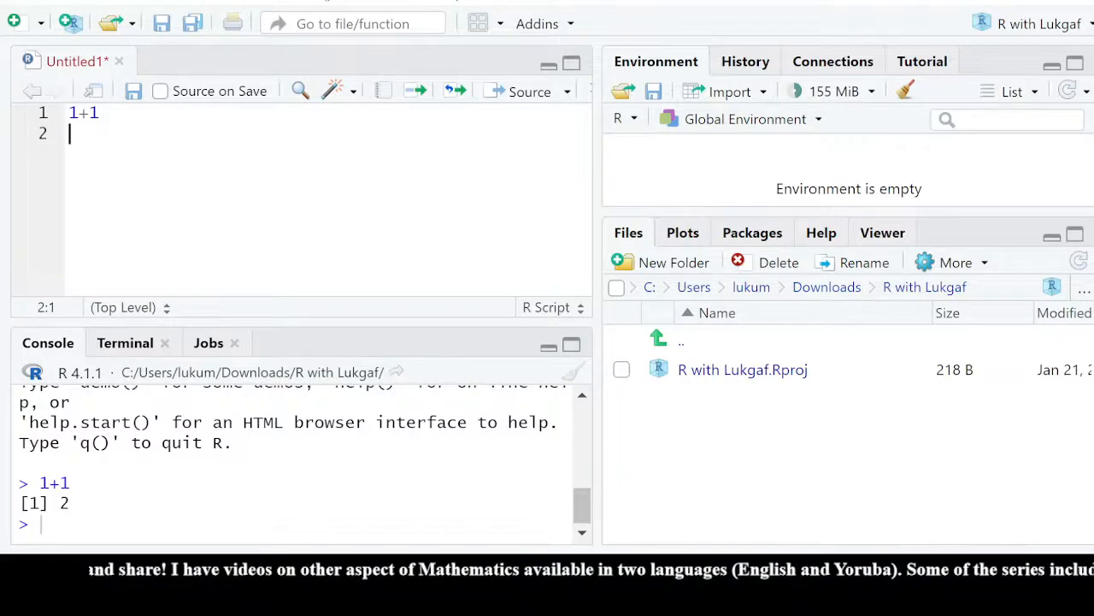
Maximize the console pane and calculate 5*2 directly at its prompt
click(571, 346)
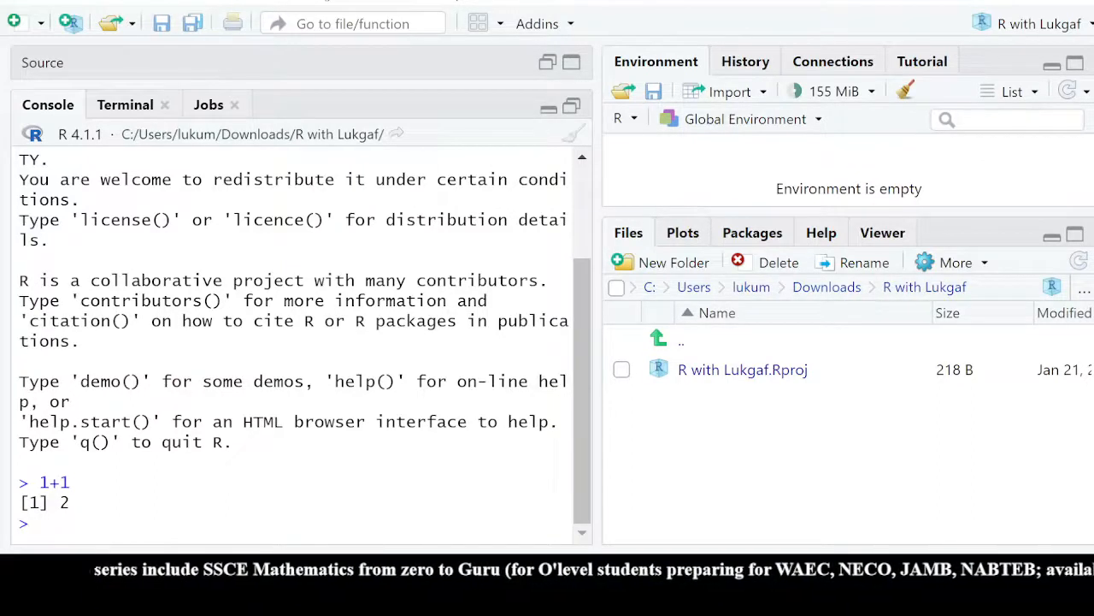
text(5)
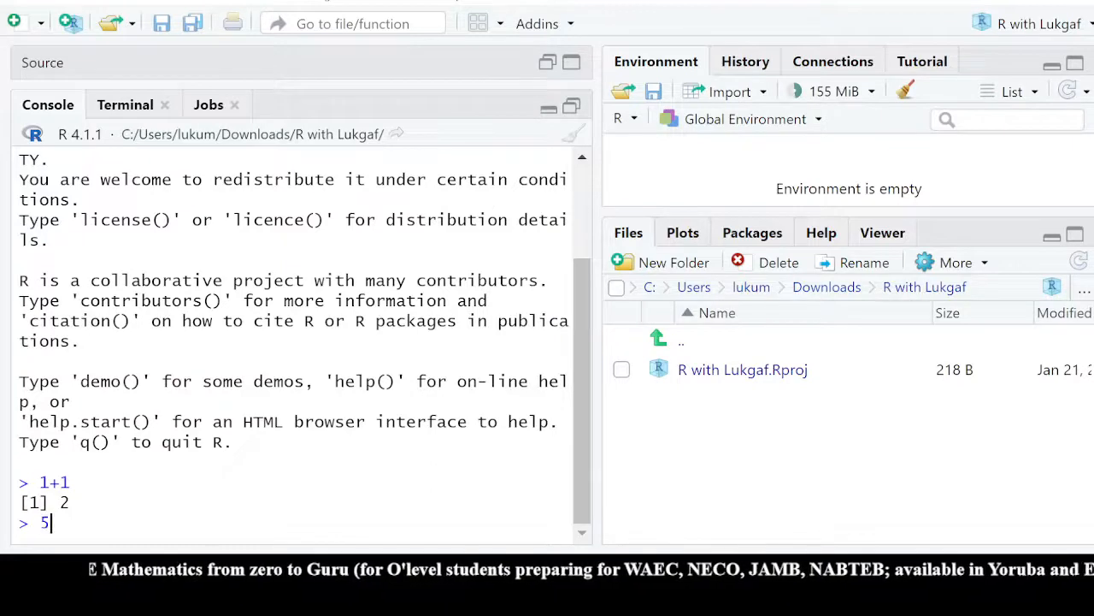
text(*2)
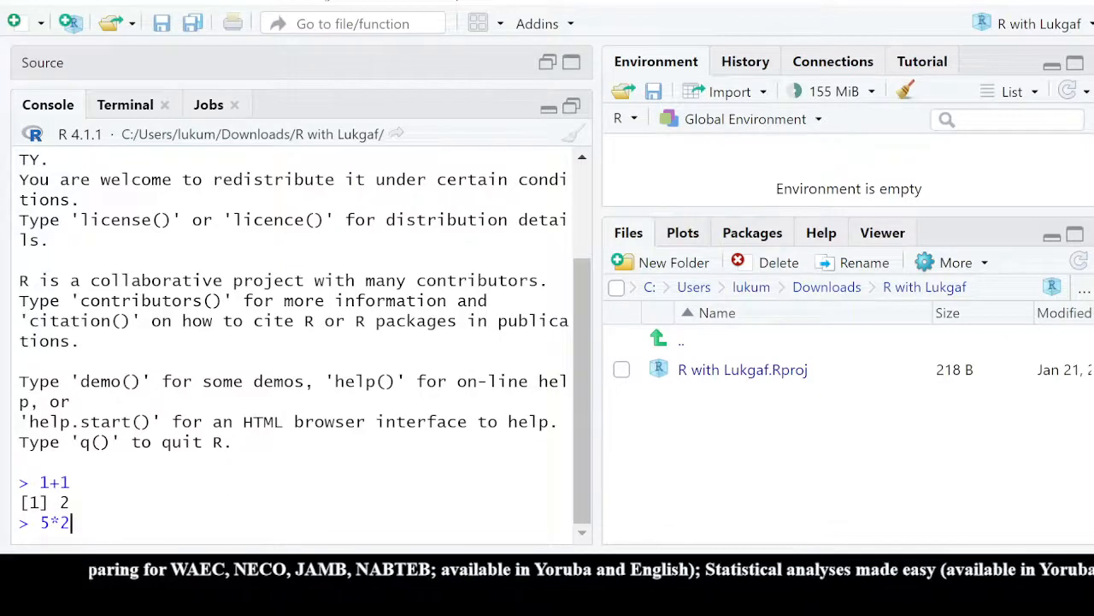
key(Return)
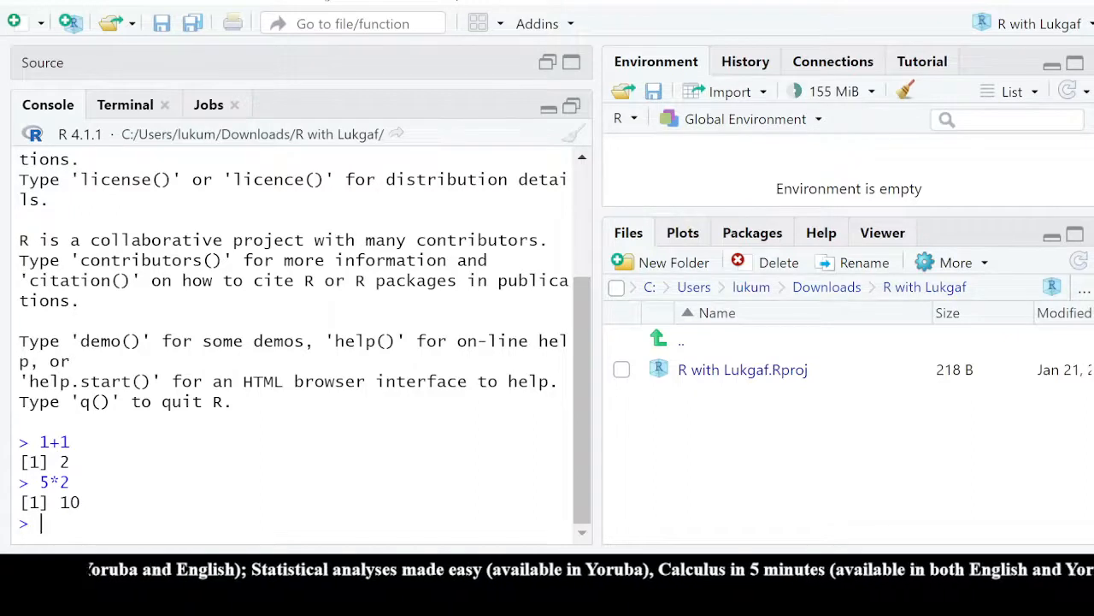
Return the console to its normal size, and maximize and restore the script pane
click(571, 109)
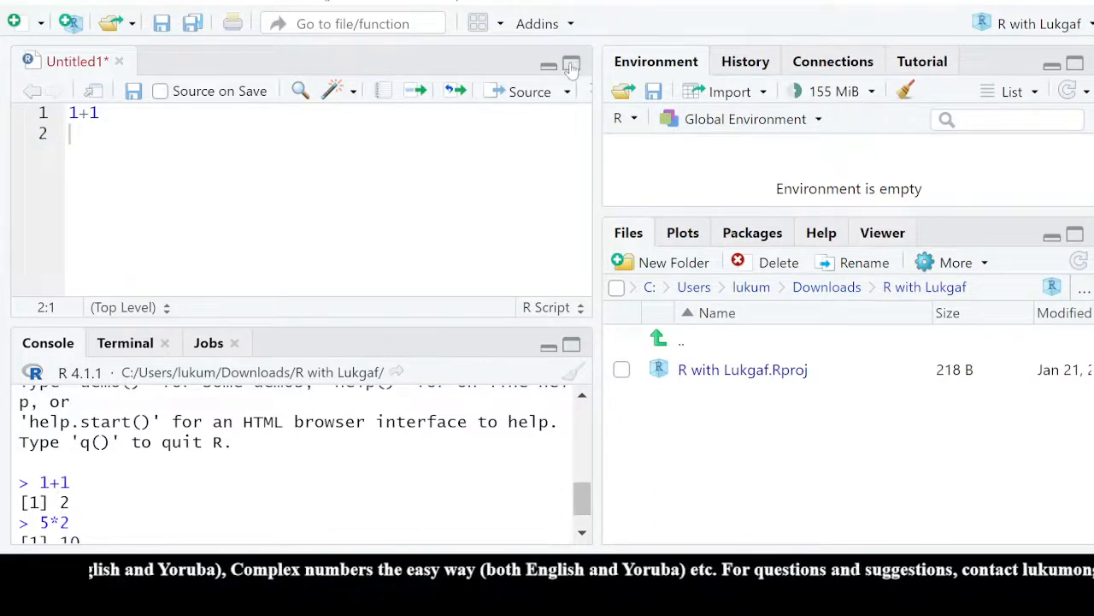
click(571, 65)
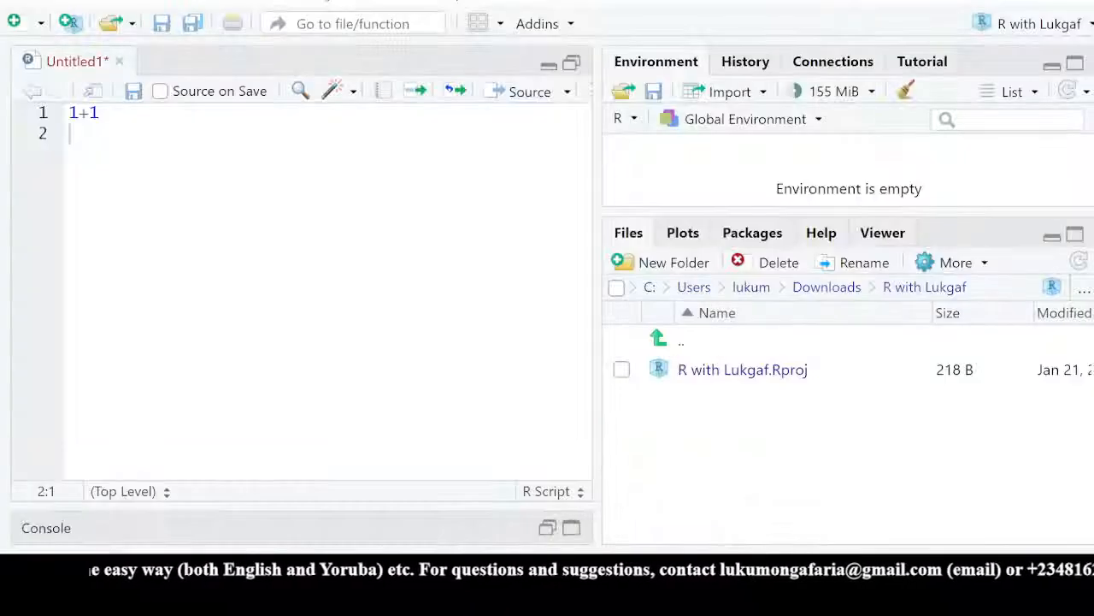
click(571, 65)
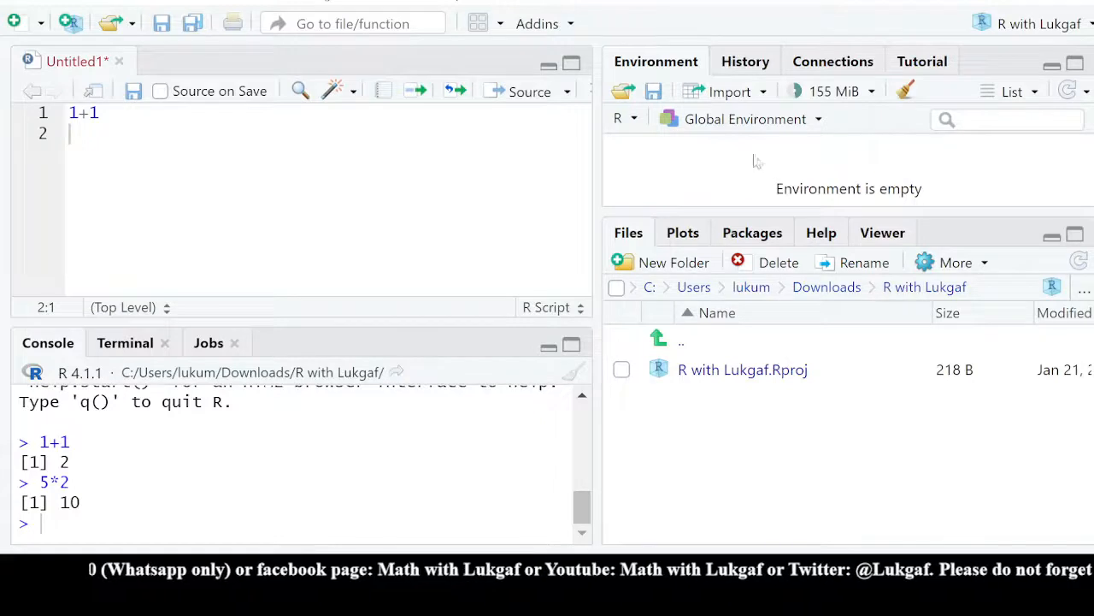
Enlarge the Environment pane, enter an empty mean() call on line 2 of the script, and restore the pane
click(1076, 65)
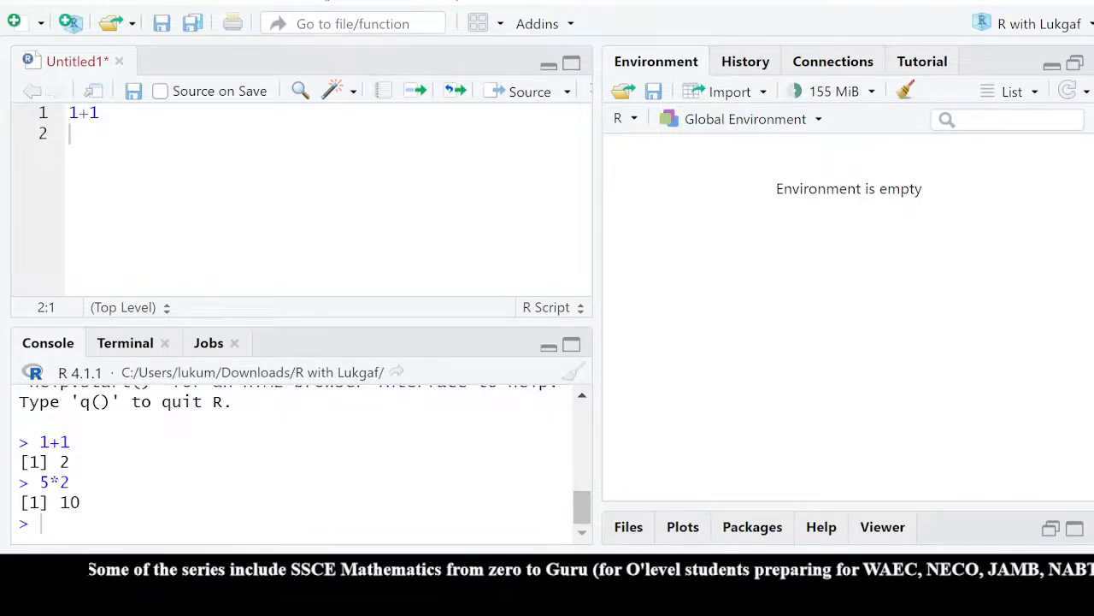
text(mean)
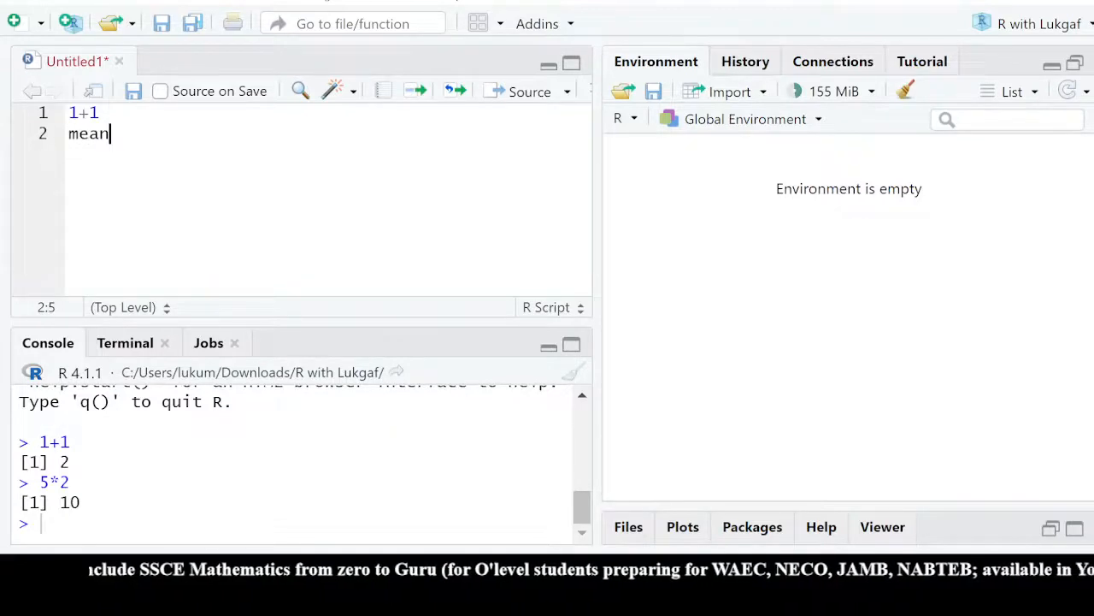
text(()
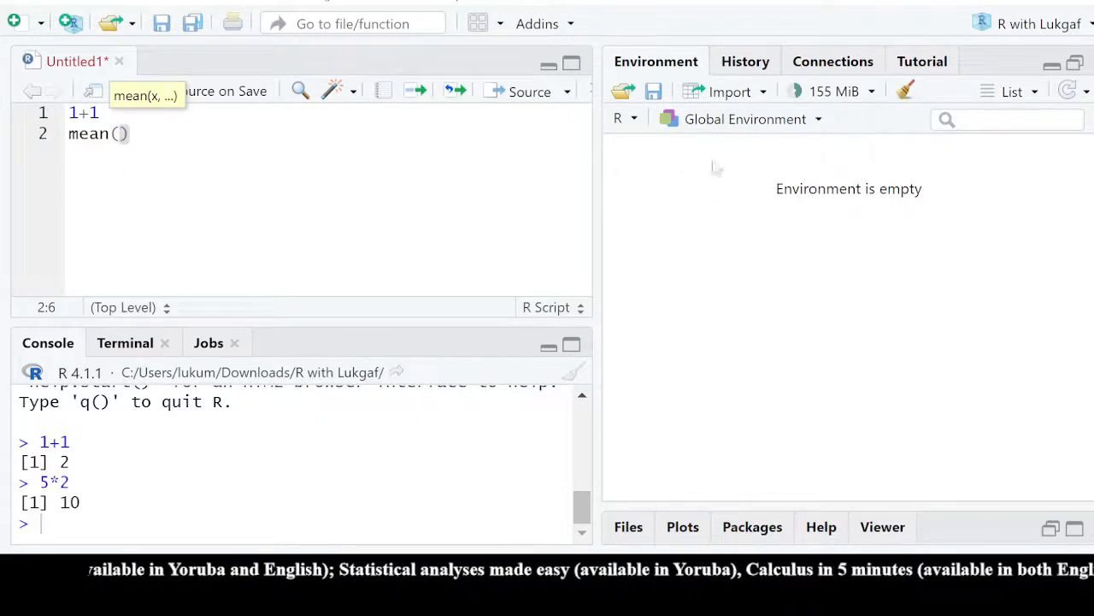
click(1075, 65)
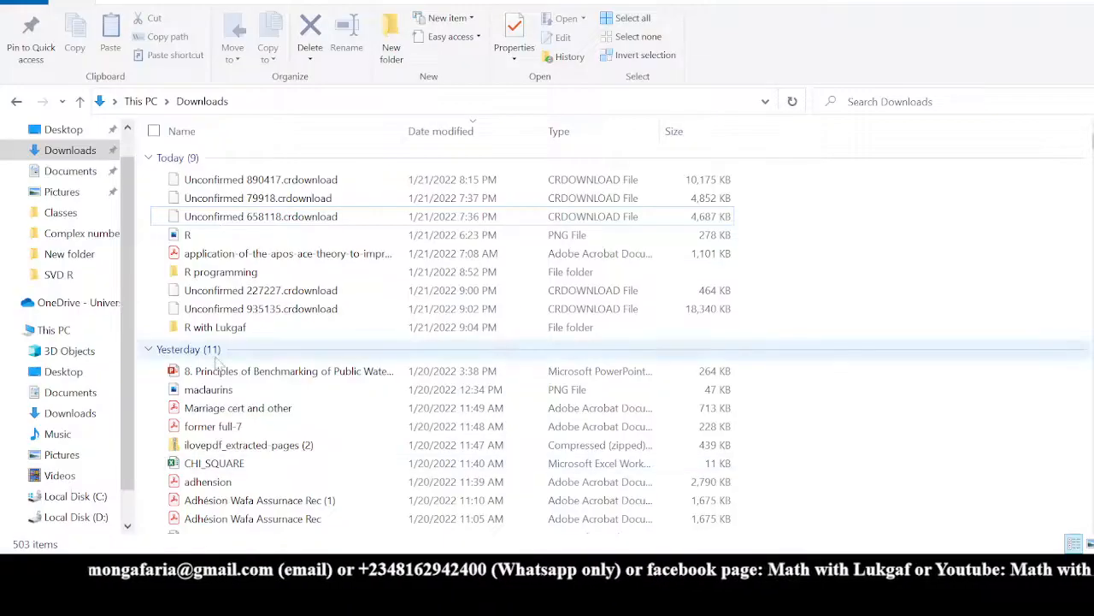
In File Explorer, open the test CSV file from Classes > New folder > R in Yoruba on drive D in Excel
click(68, 214)
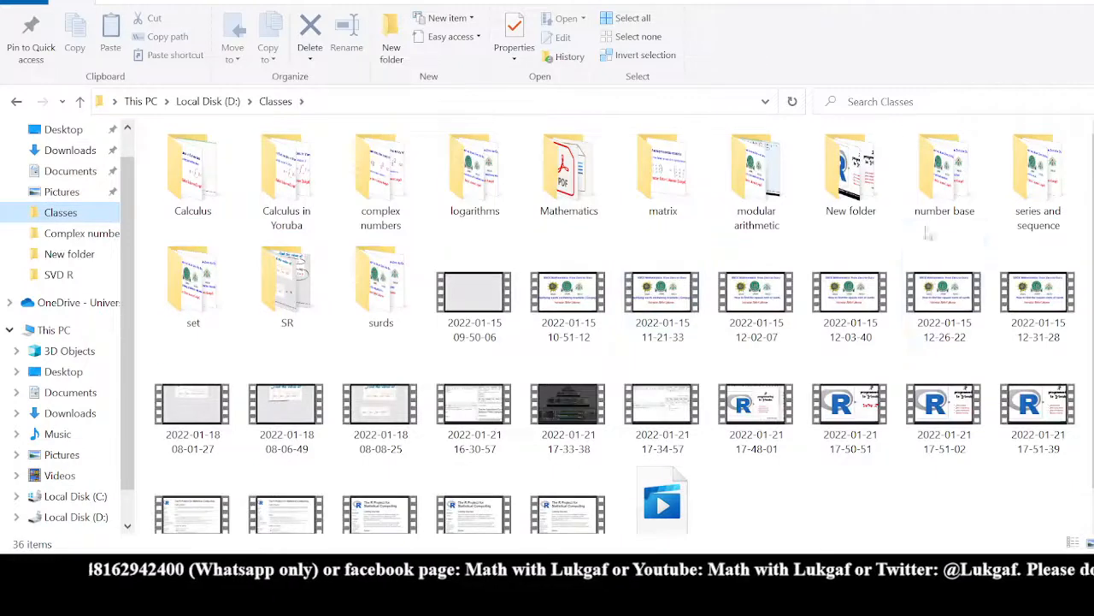
click(865, 206)
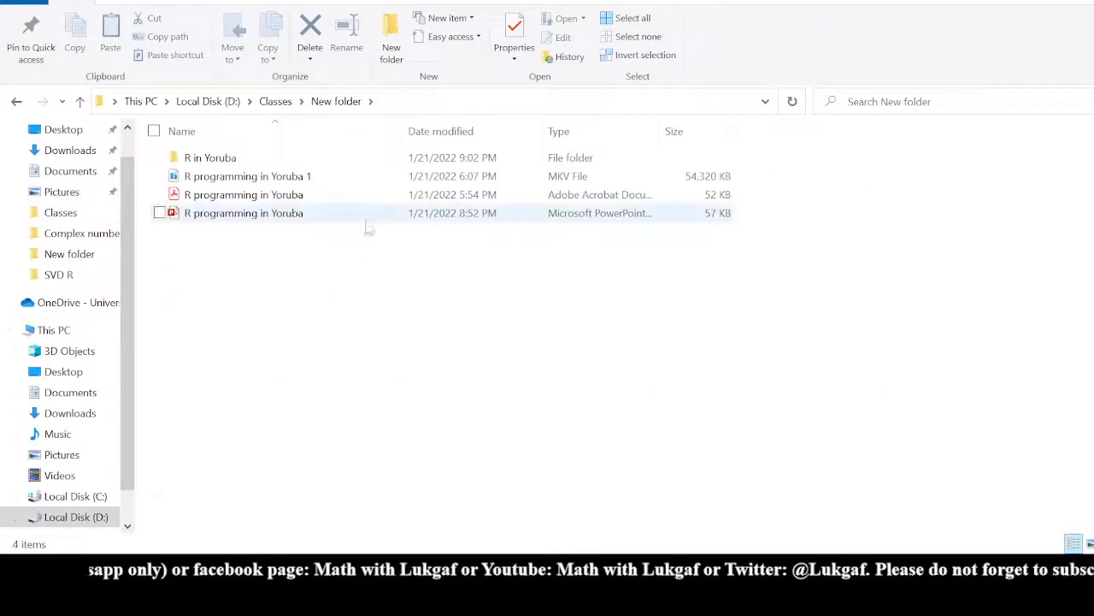
double_click(295, 160)
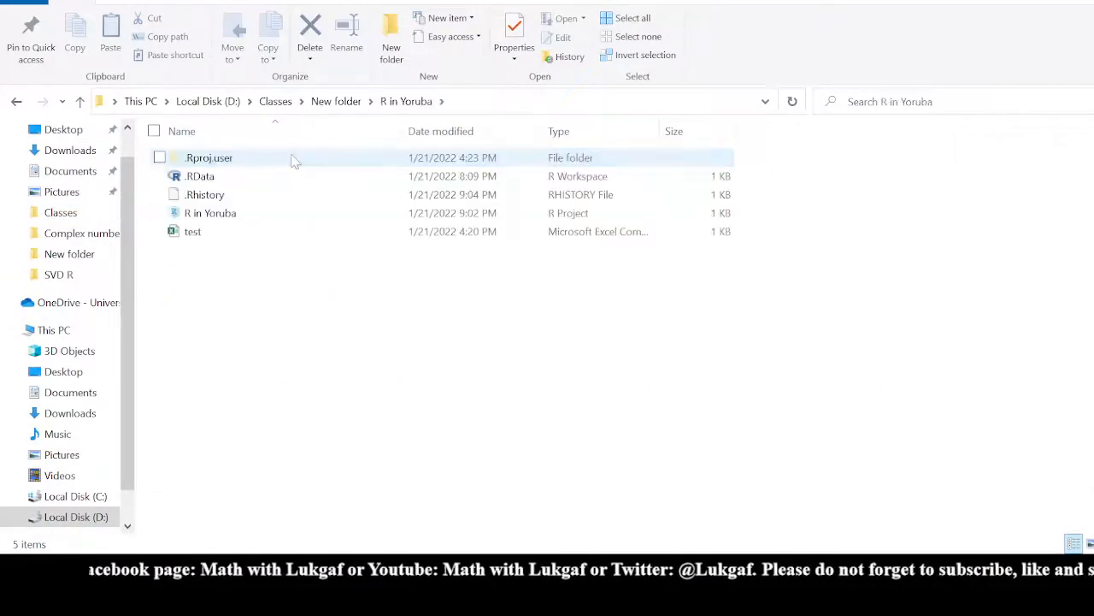
double_click(268, 242)
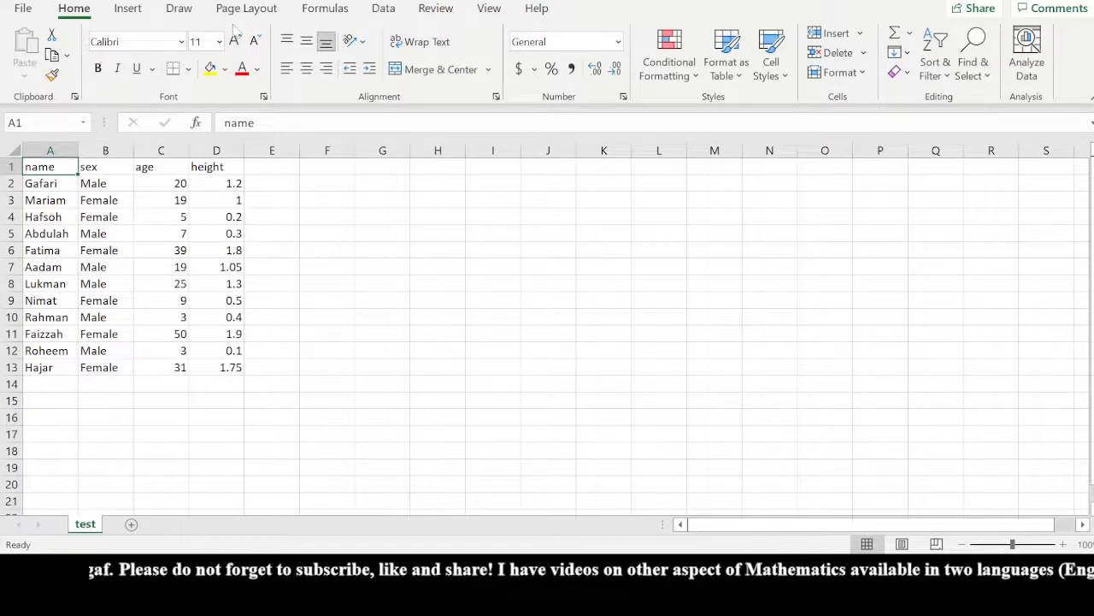
click(25, 11)
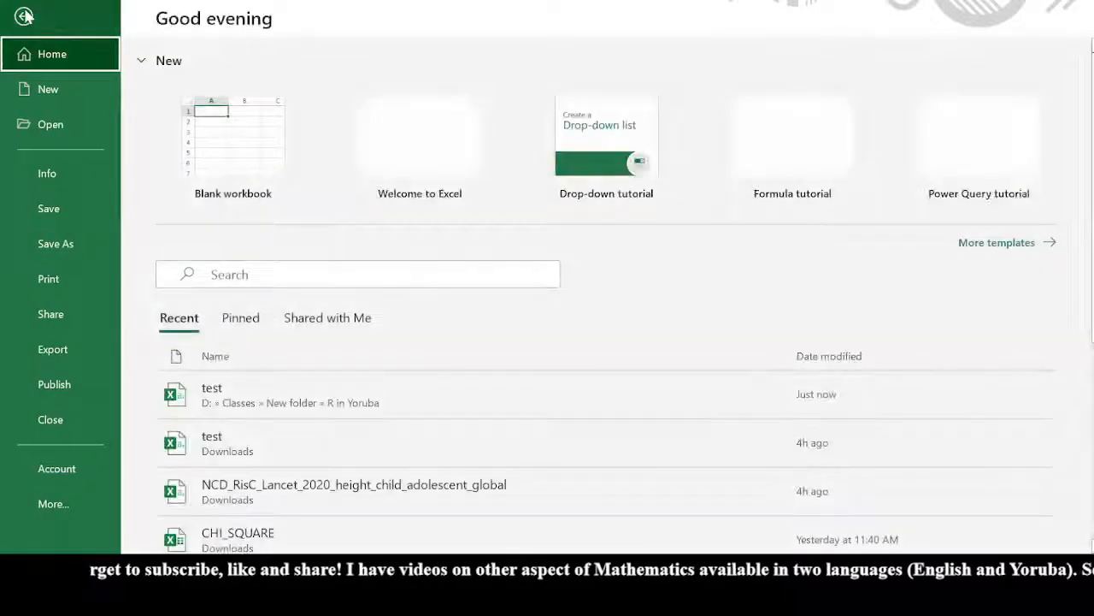
click(78, 244)
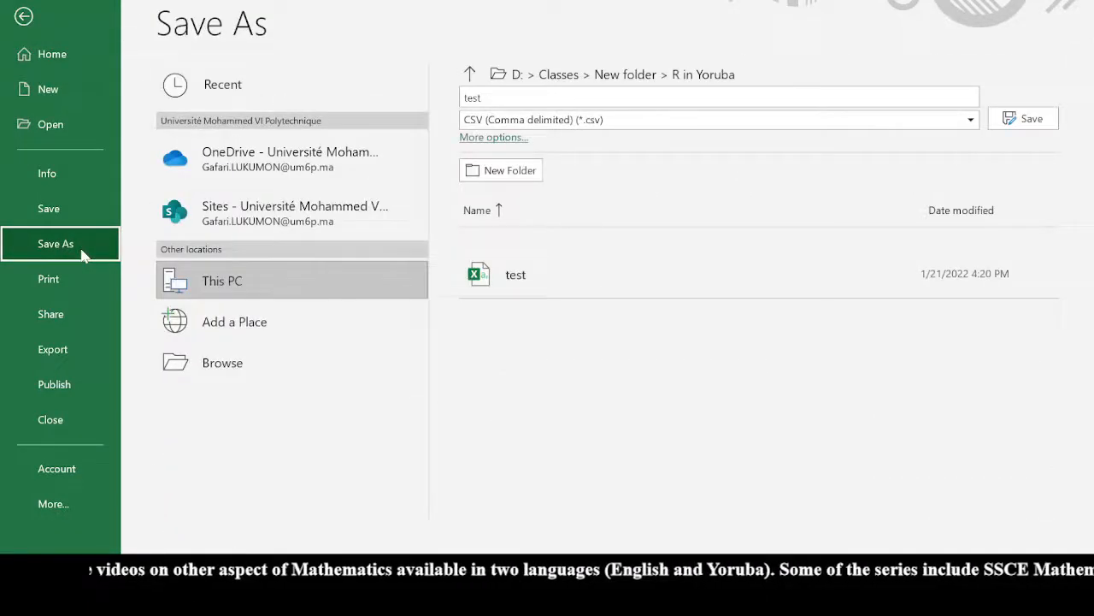
click(19, 17)
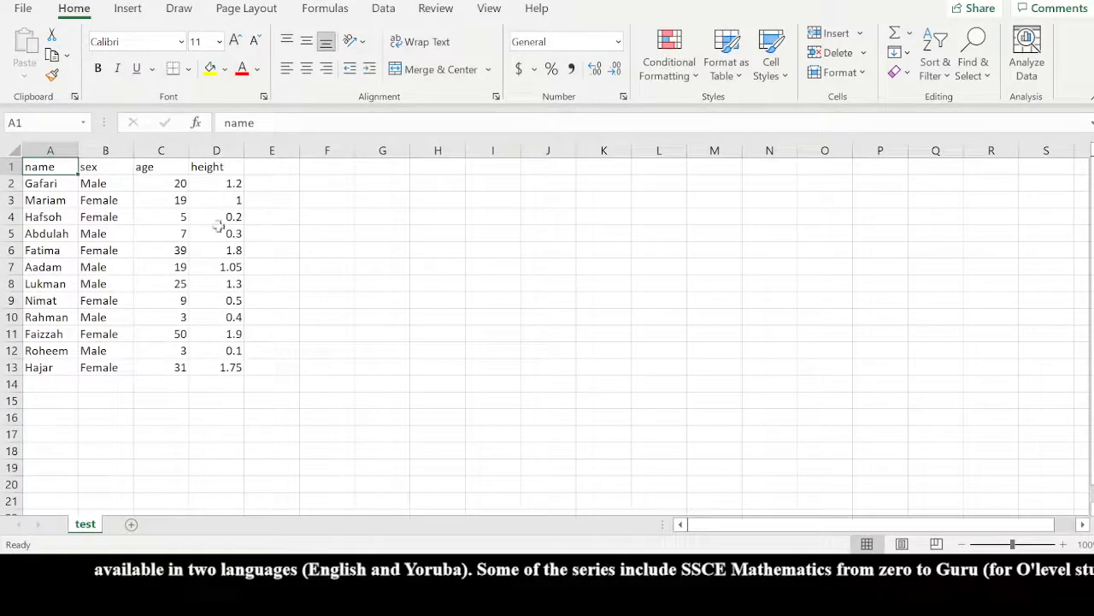
Save a copy of the test workbook as comma-delimited CSV in the R with Lukgaf folder under Downloads
click(20, 15)
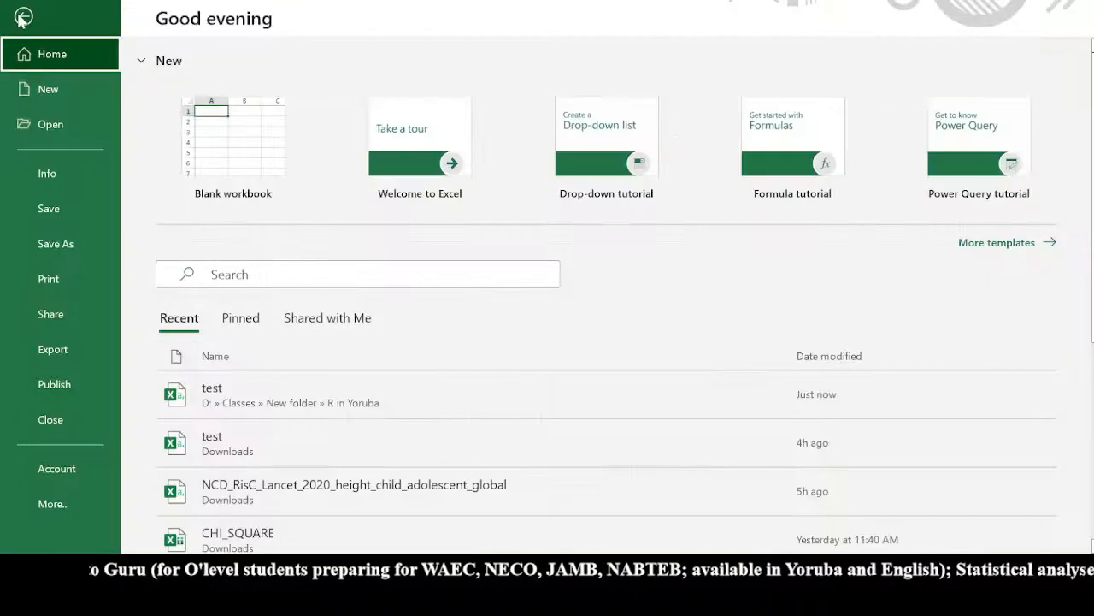
click(71, 242)
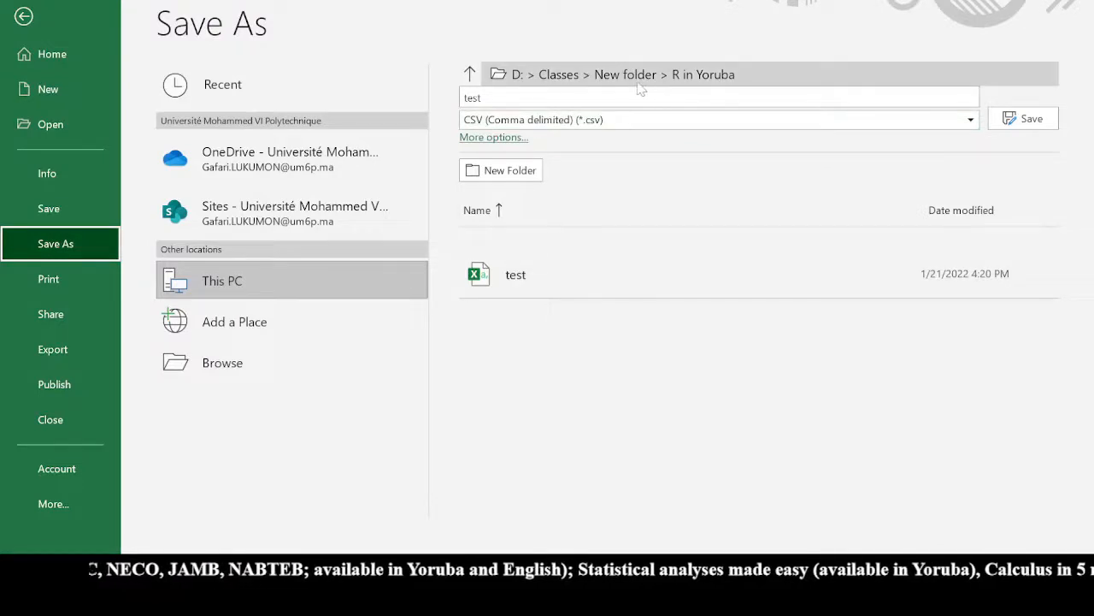
click(519, 75)
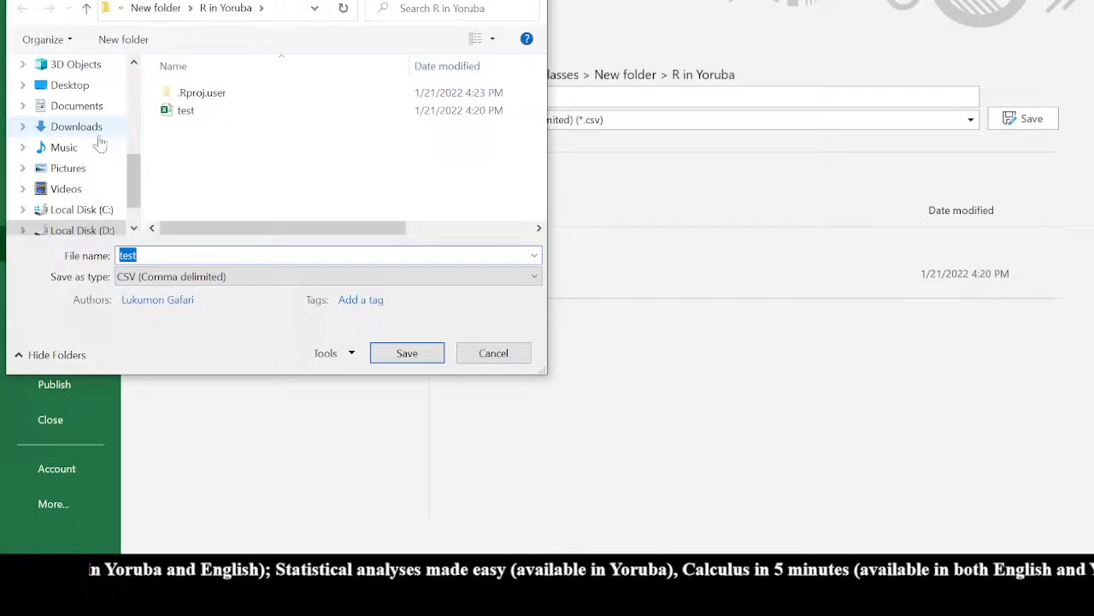
scroll(100, 144, up, 1)
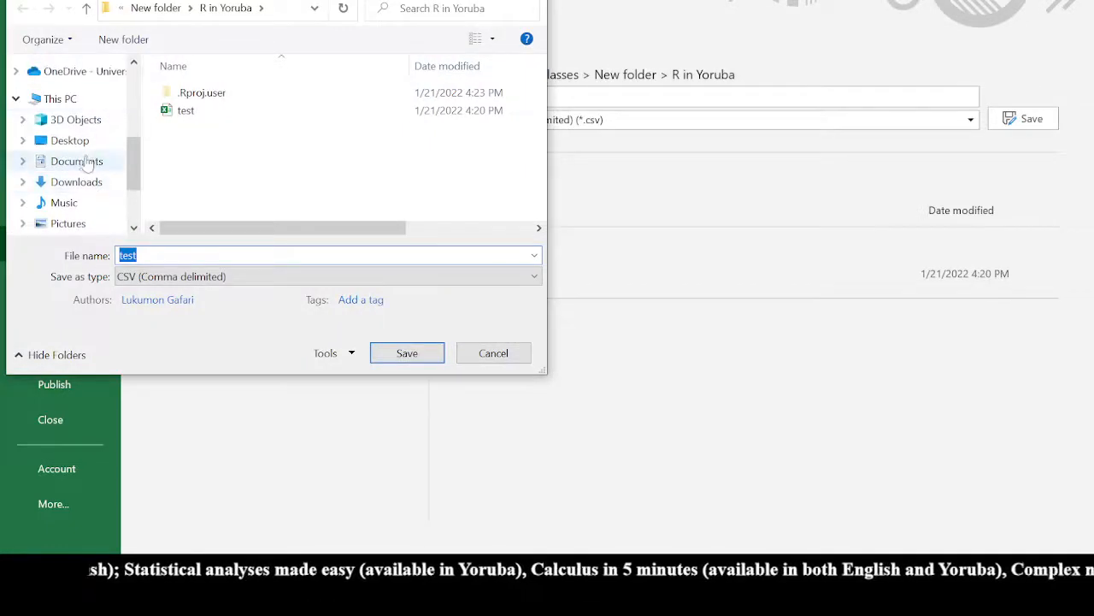
click(81, 182)
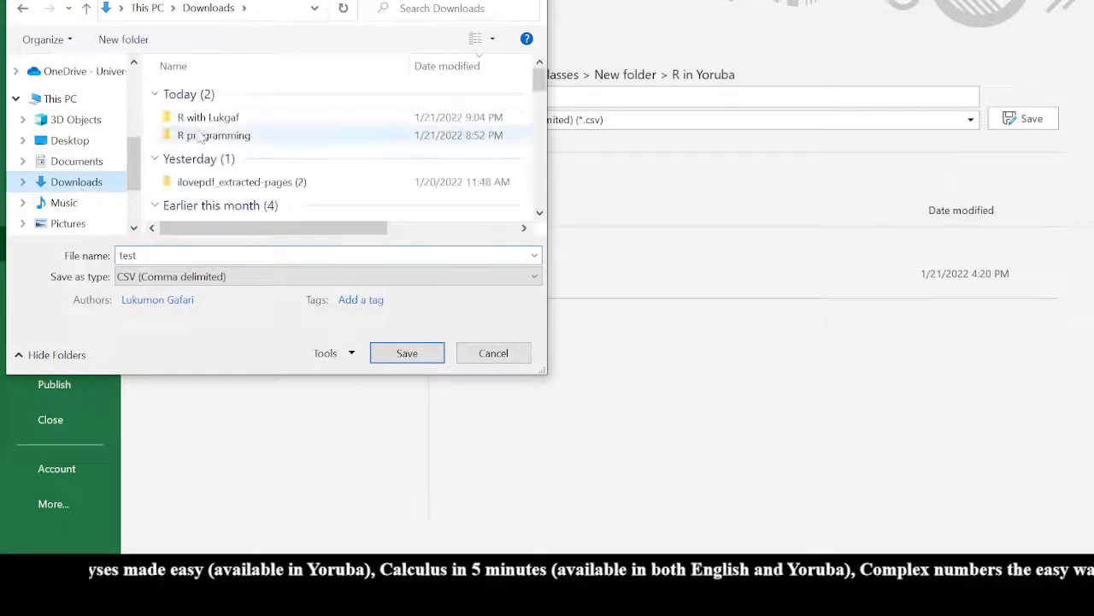
double_click(253, 120)
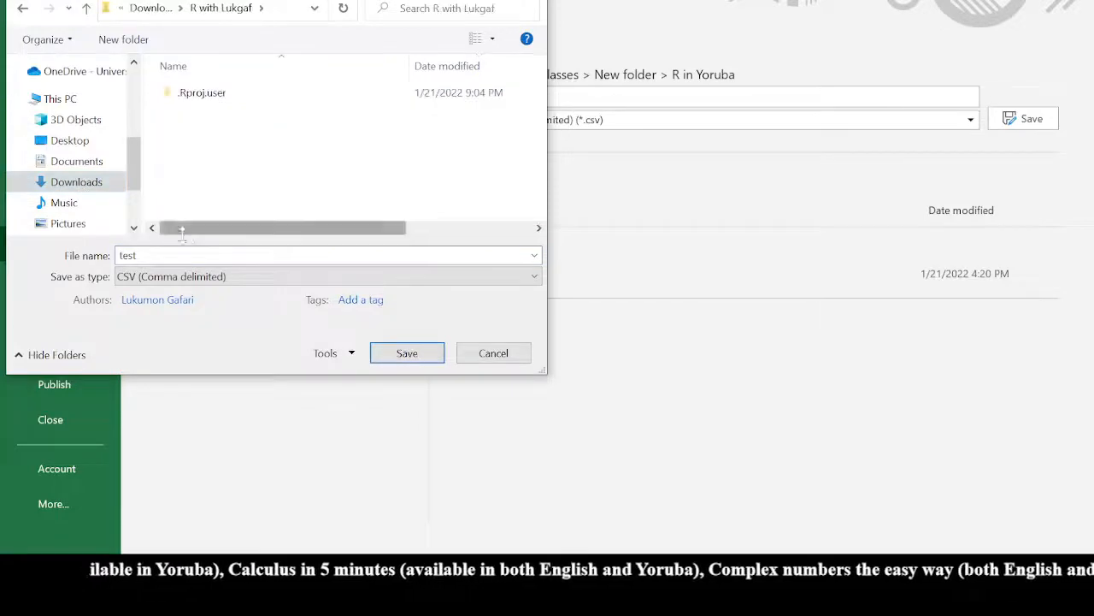
click(435, 355)
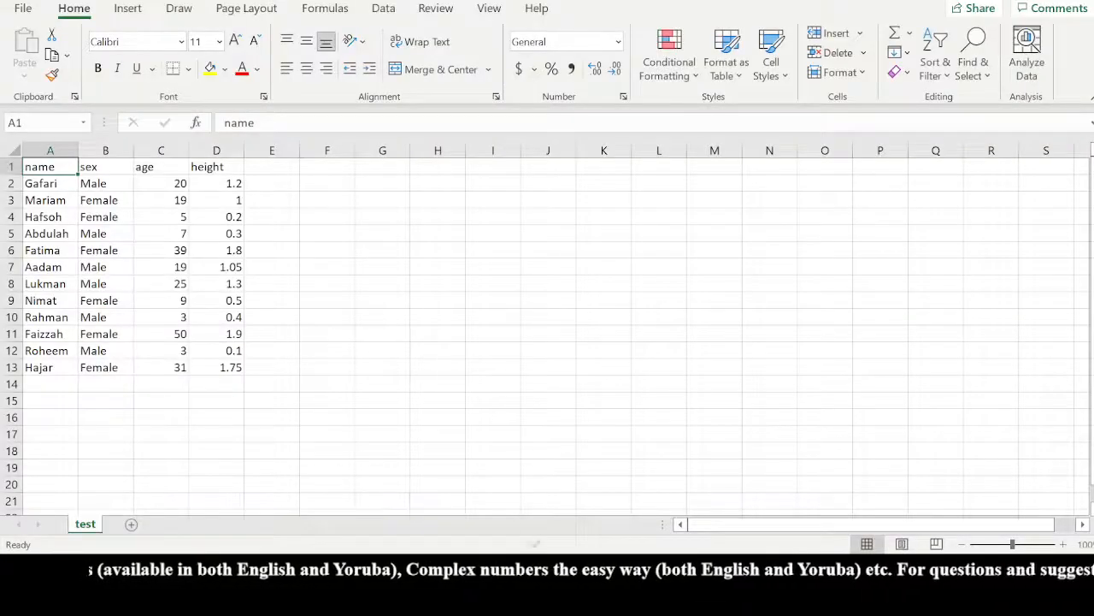
Check for the test file in RStudio's file list and in File Explorer's Downloads > R with Lukgaf folder, and return to RStudio
click(701, 577)
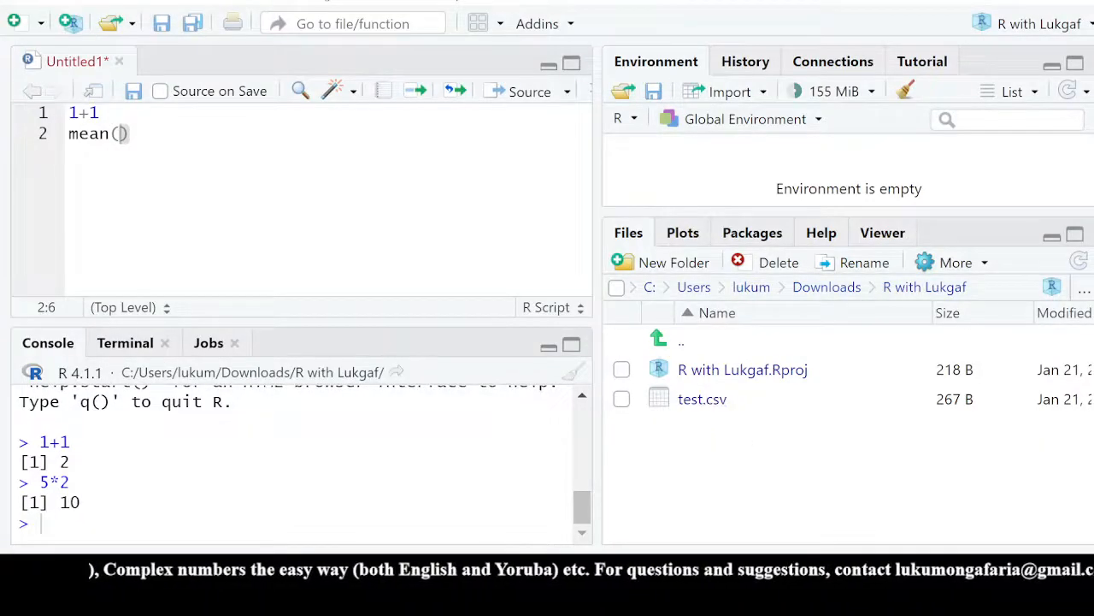
key(alt+Tab)
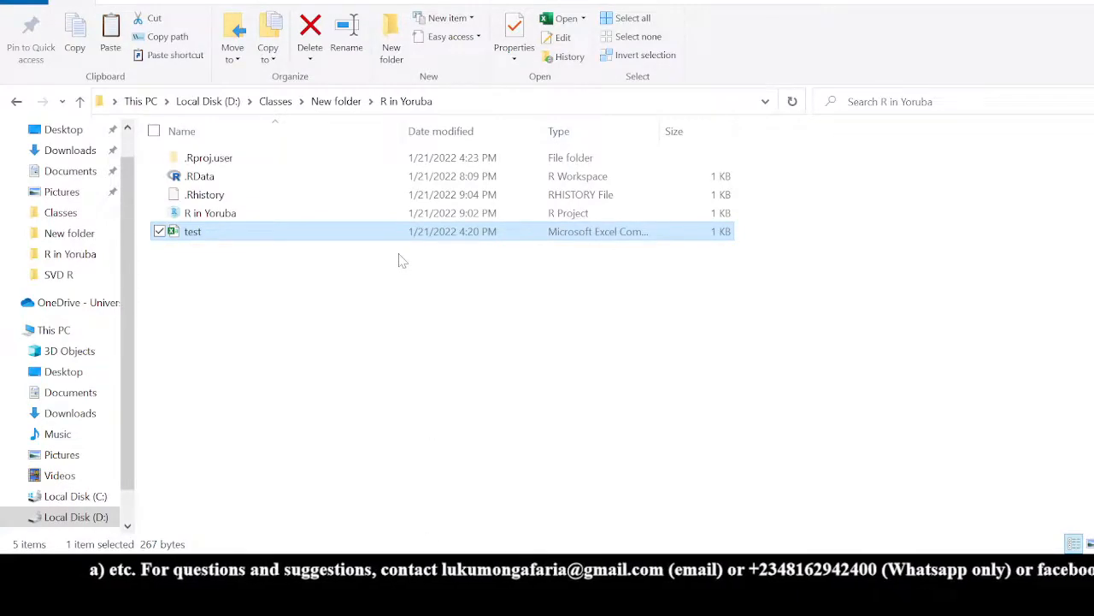
click(69, 151)
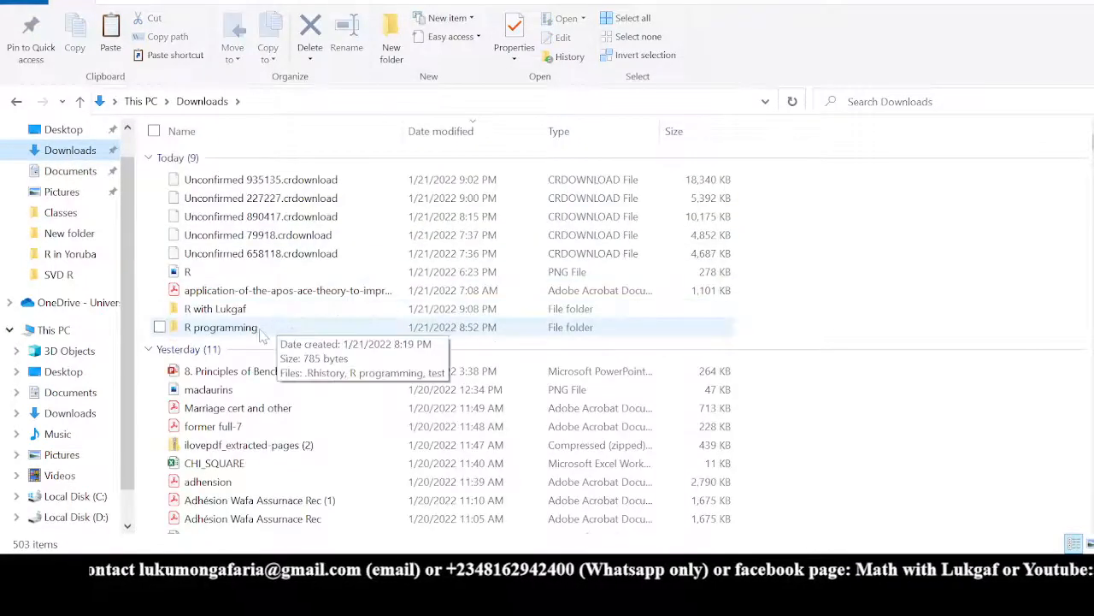
double_click(243, 309)
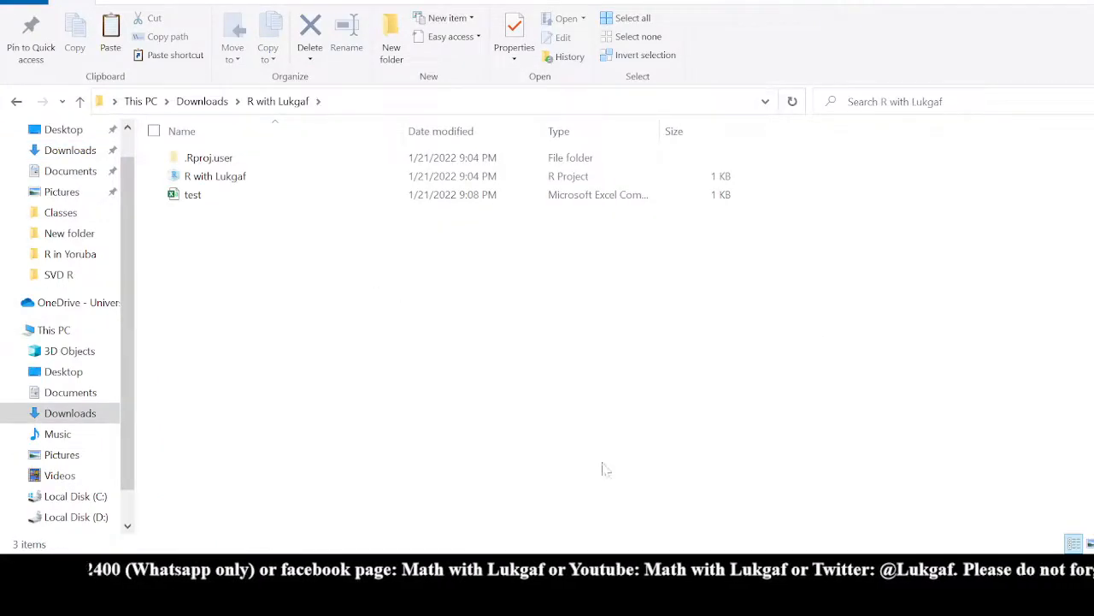
key(alt+Tab)
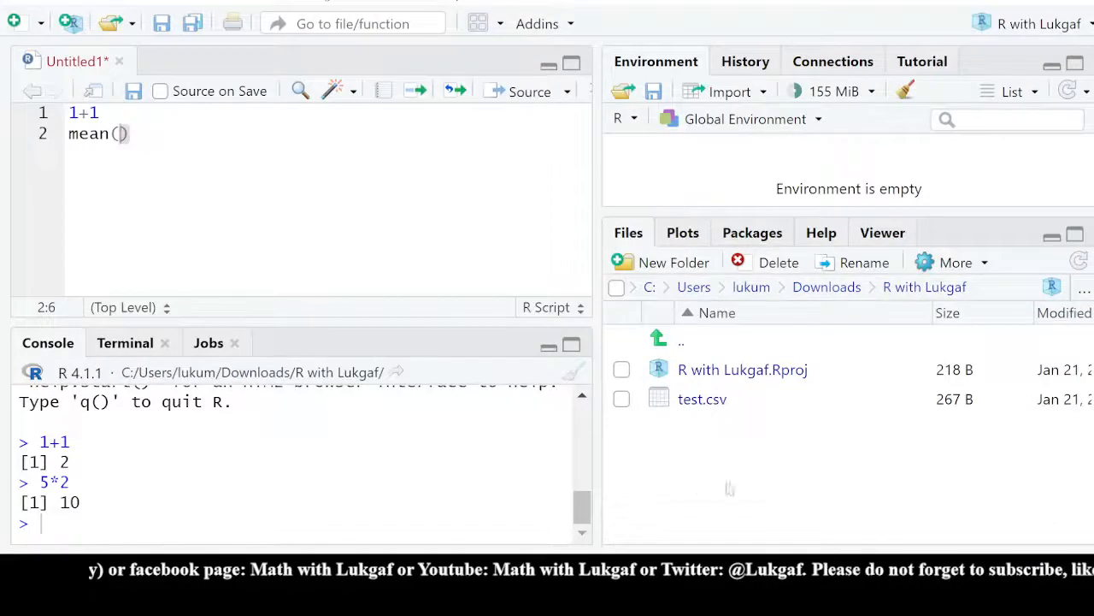
Import test.csv from the project folder as the dataset test, with comma delimiter and first row as names
click(705, 400)
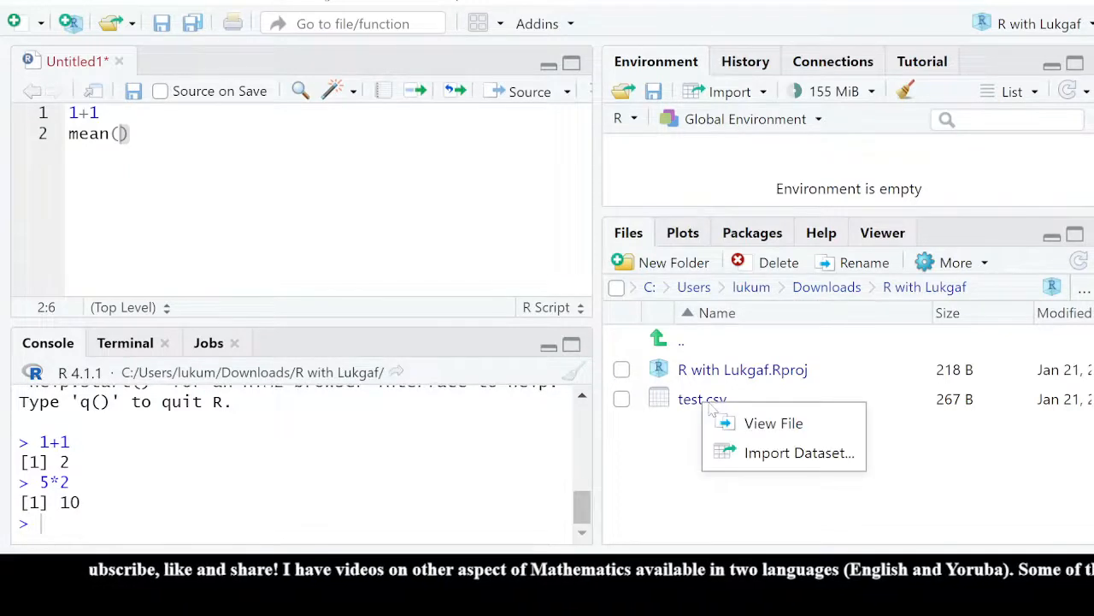
click(745, 458)
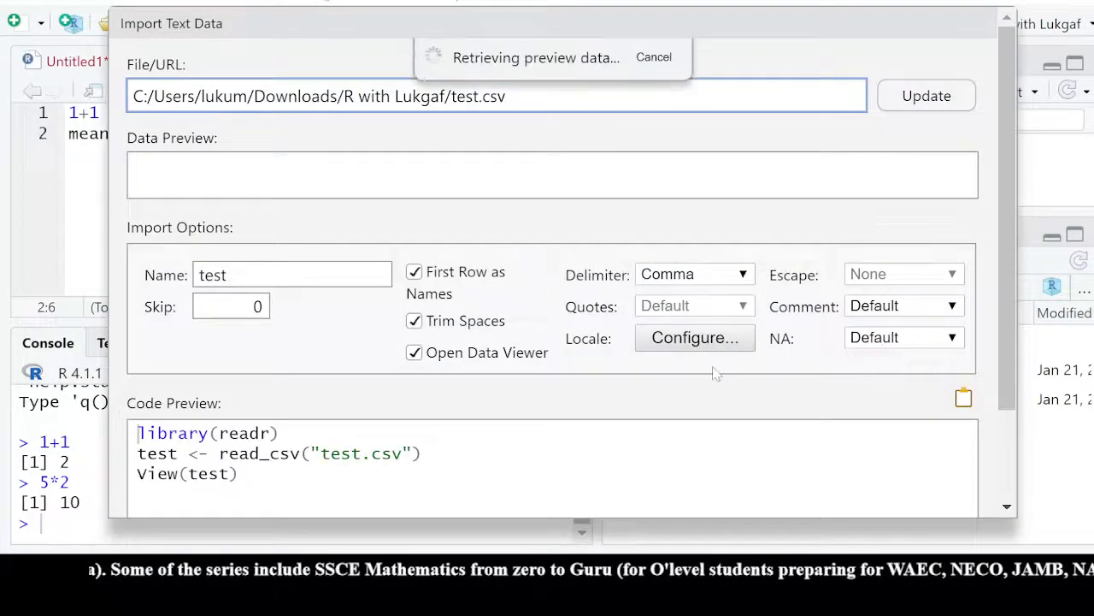
scroll(716, 373, down, 2)
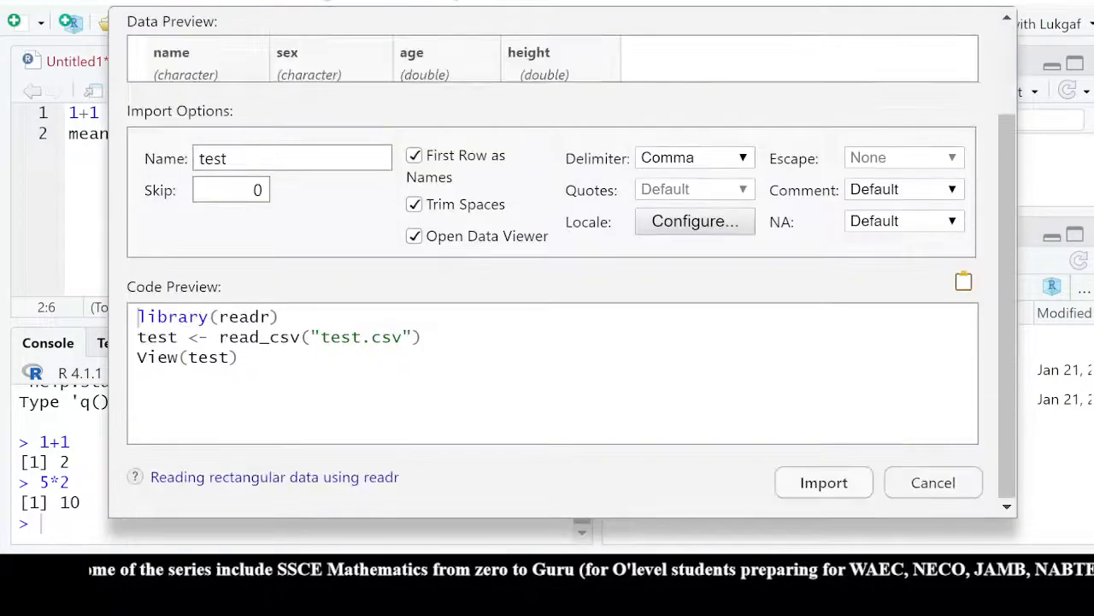
click(826, 482)
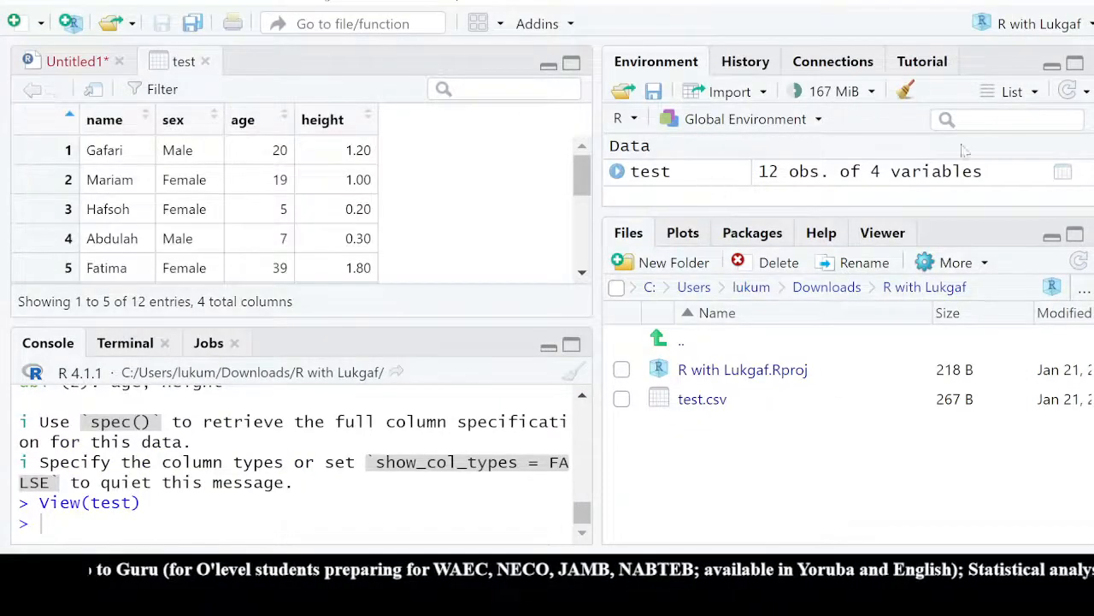
Enlarge the Environment pane, look through the test dataset's rows and columns, close the data view, and restore the pane
click(1076, 67)
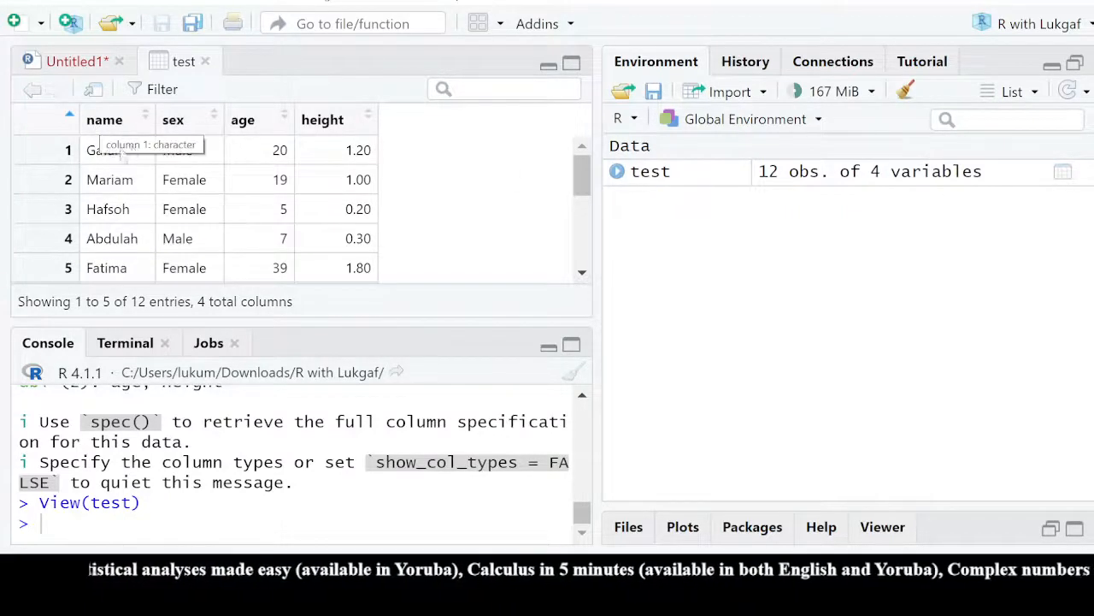
click(818, 183)
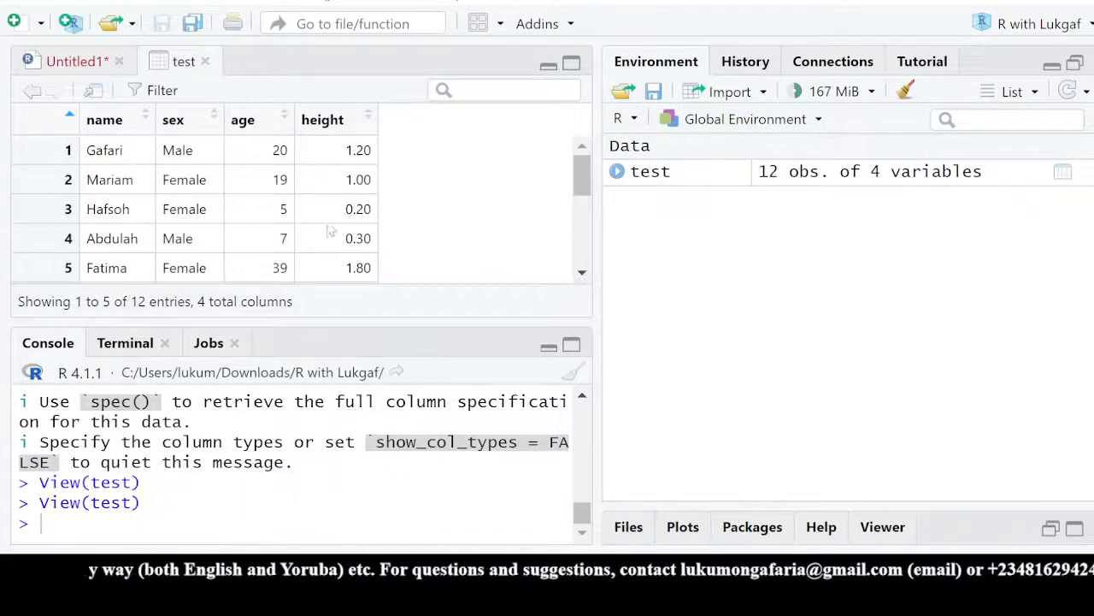
scroll(338, 238, down, 3)
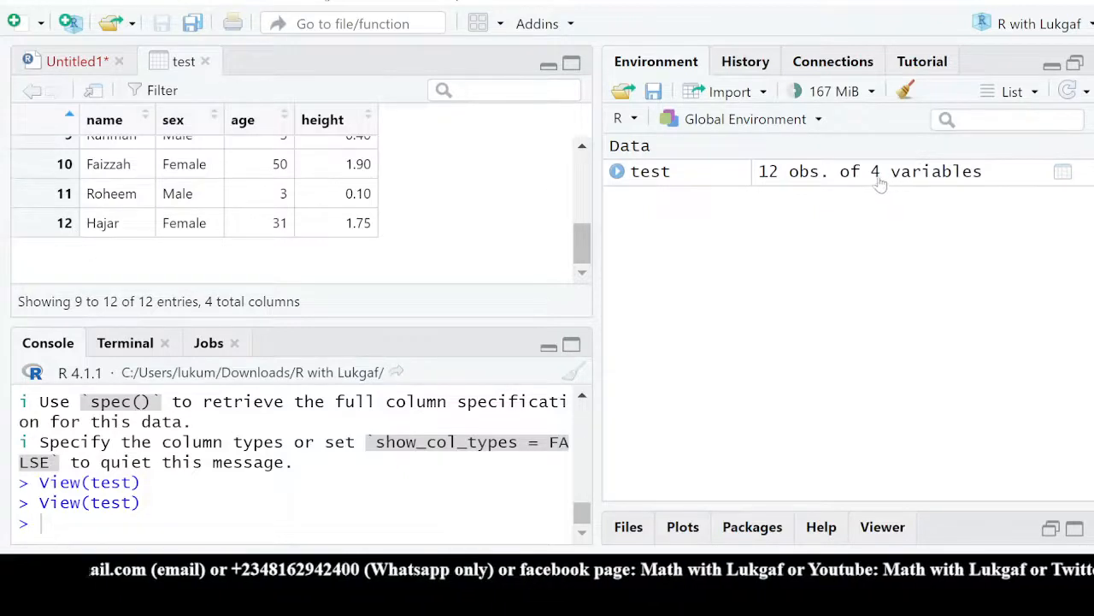
scroll(265, 218, up, 3)
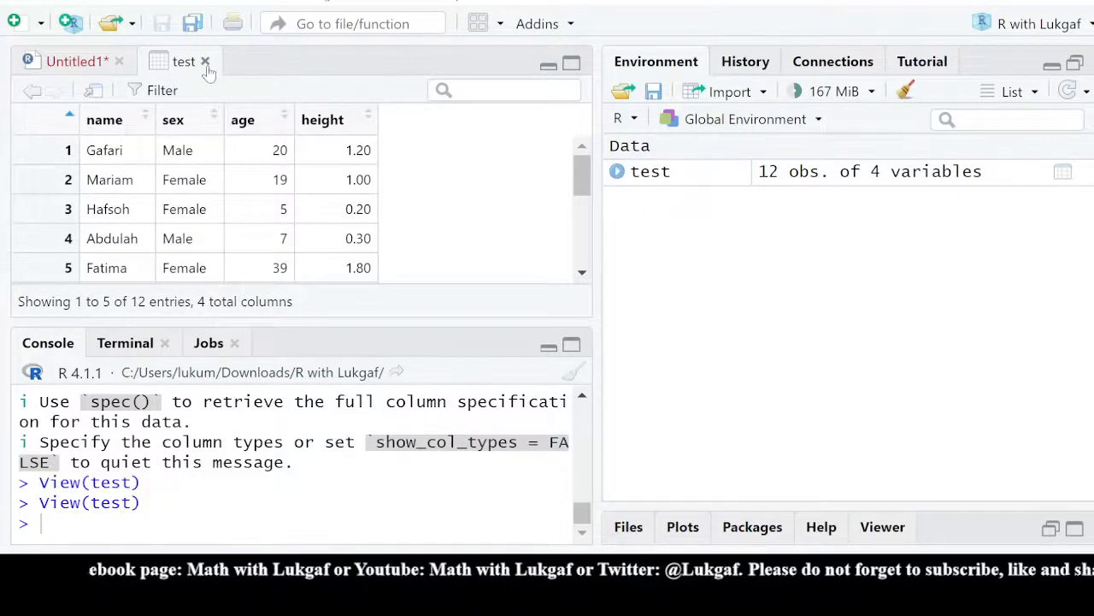
click(205, 62)
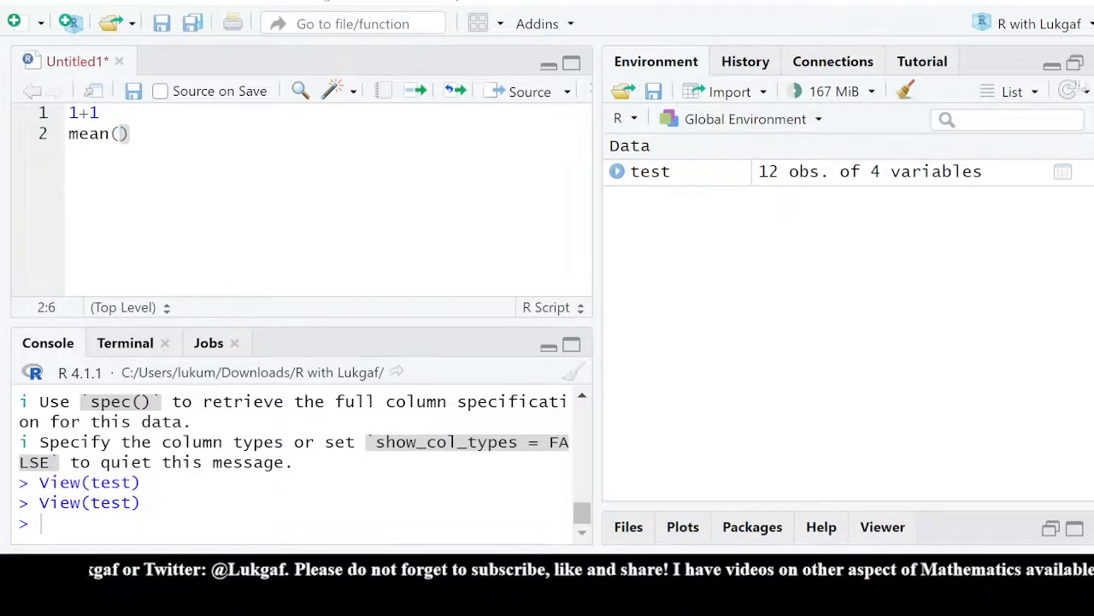
click(1075, 64)
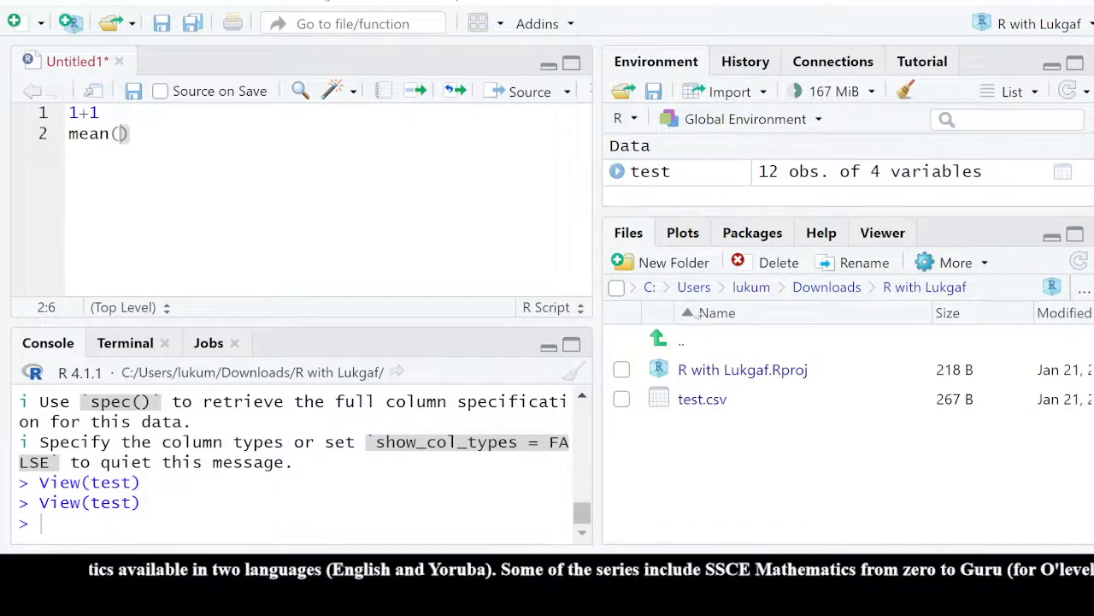
Look over the Plots, Packages and Help views one after another
click(684, 234)
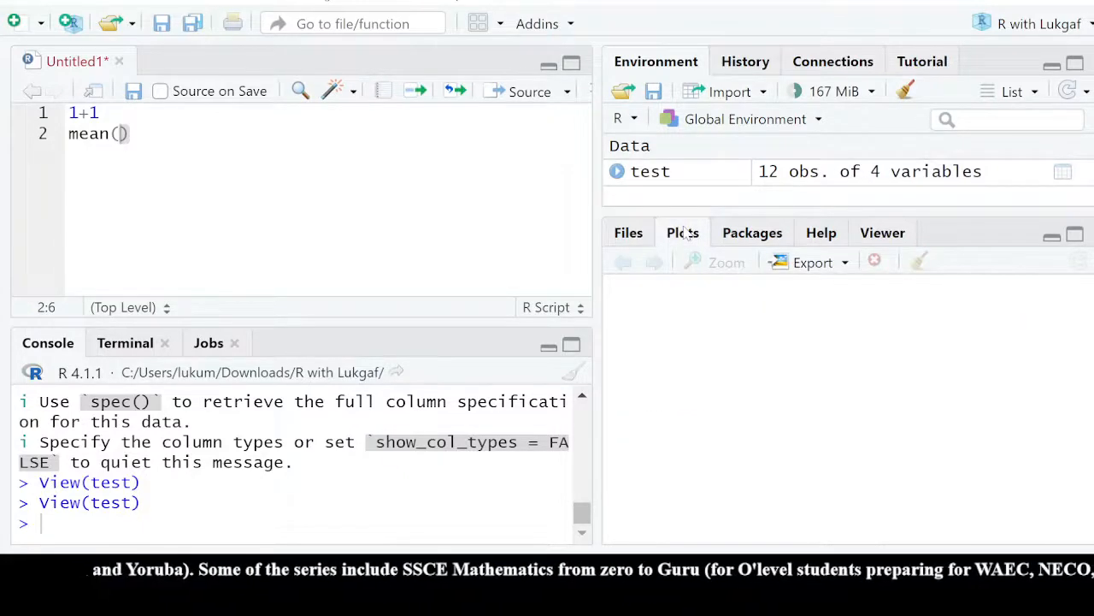
click(744, 240)
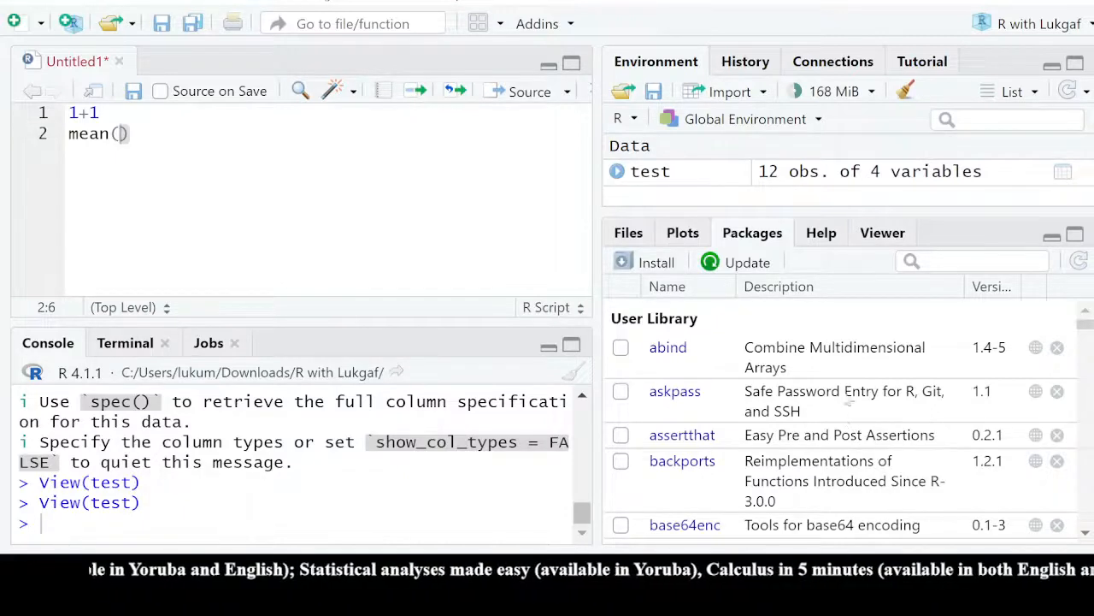
click(835, 239)
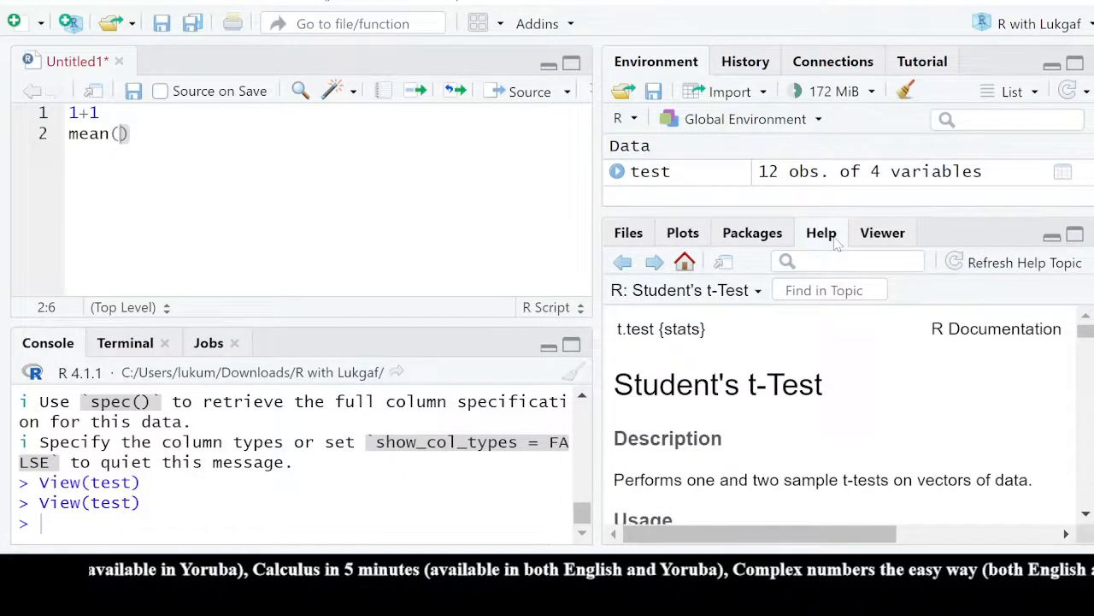
Search the R help for "mean" and open its documentation page
click(826, 291)
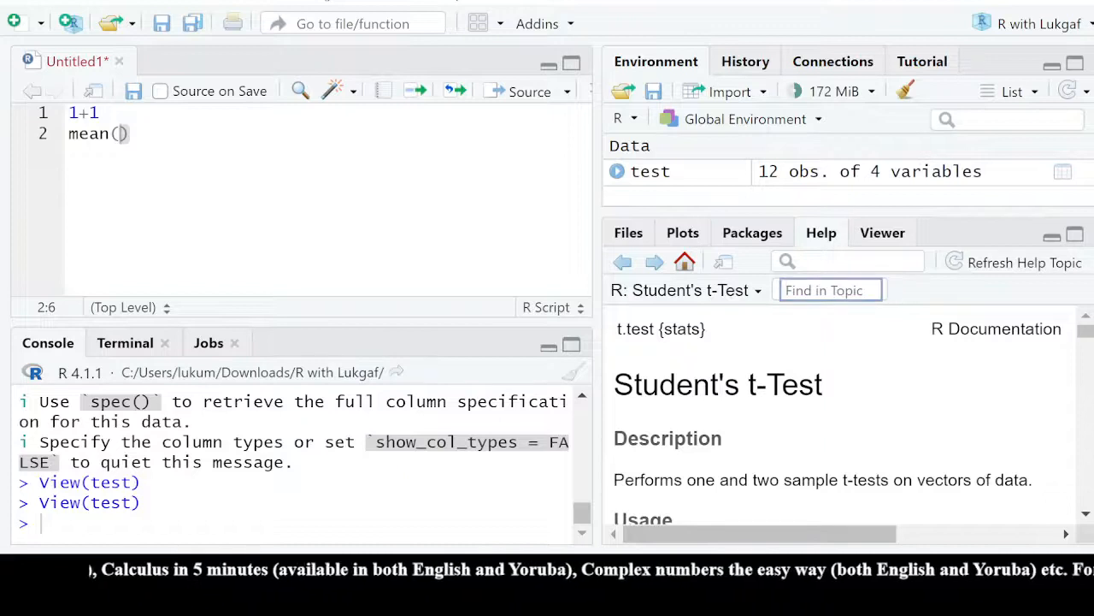
click(850, 262)
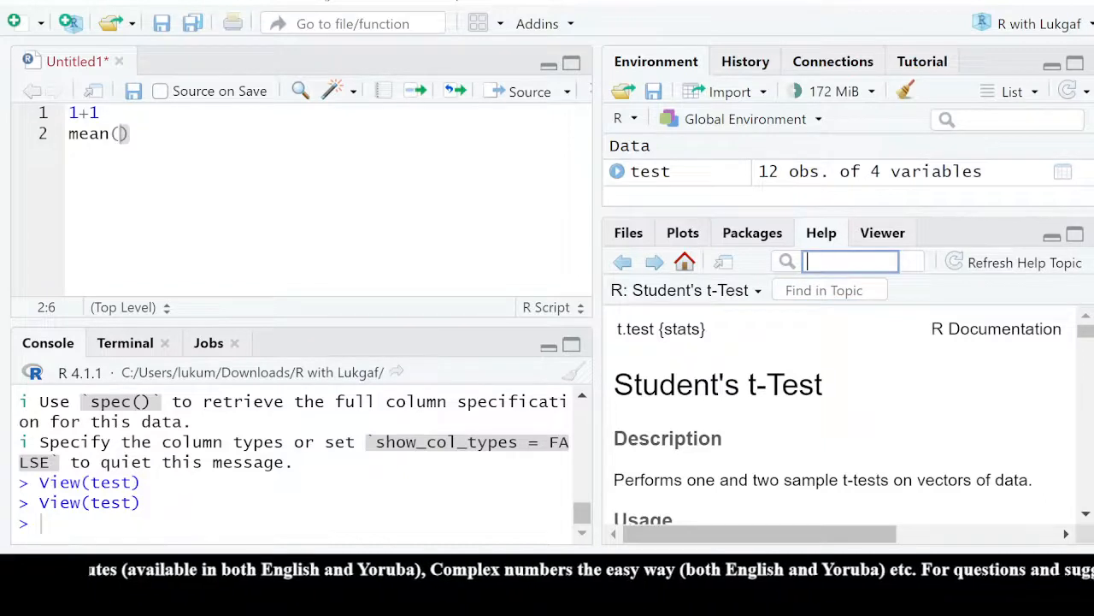
text(meam)
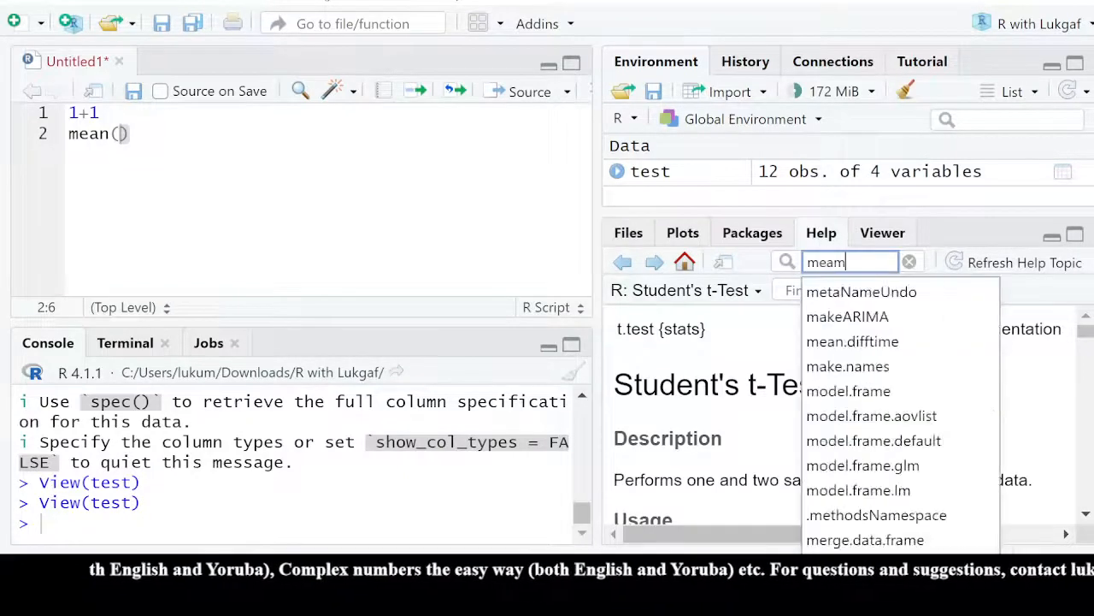
key(BackSpace)
text(n)
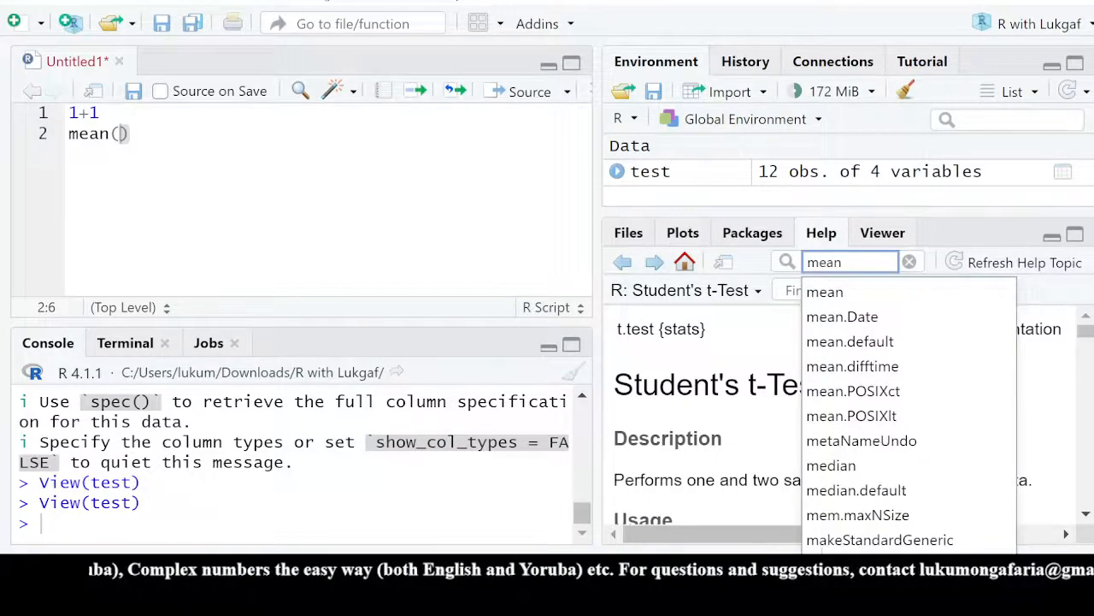
click(788, 264)
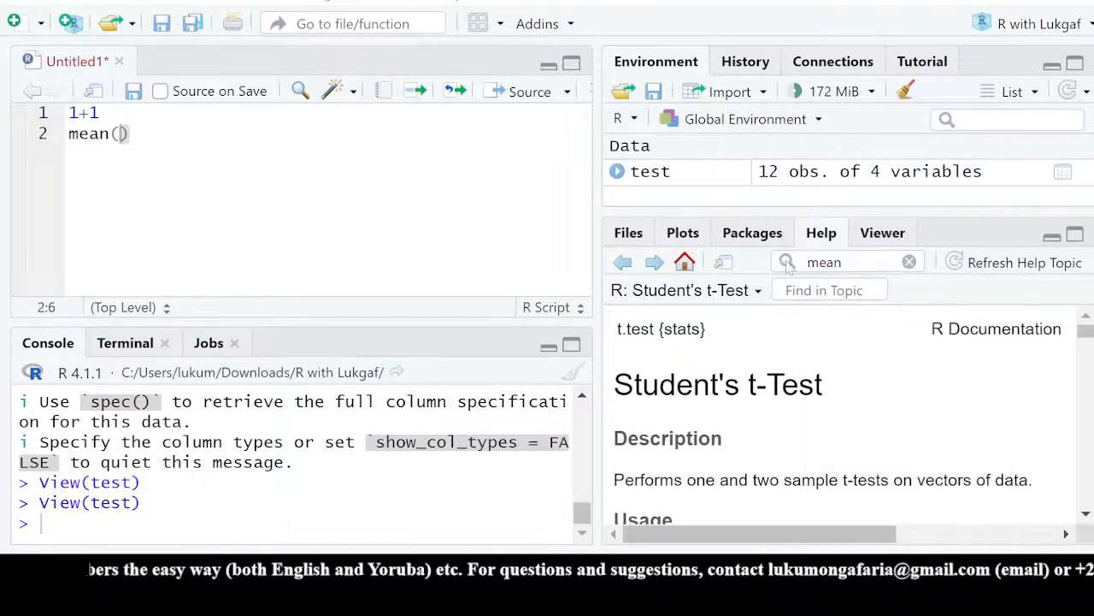
click(846, 263)
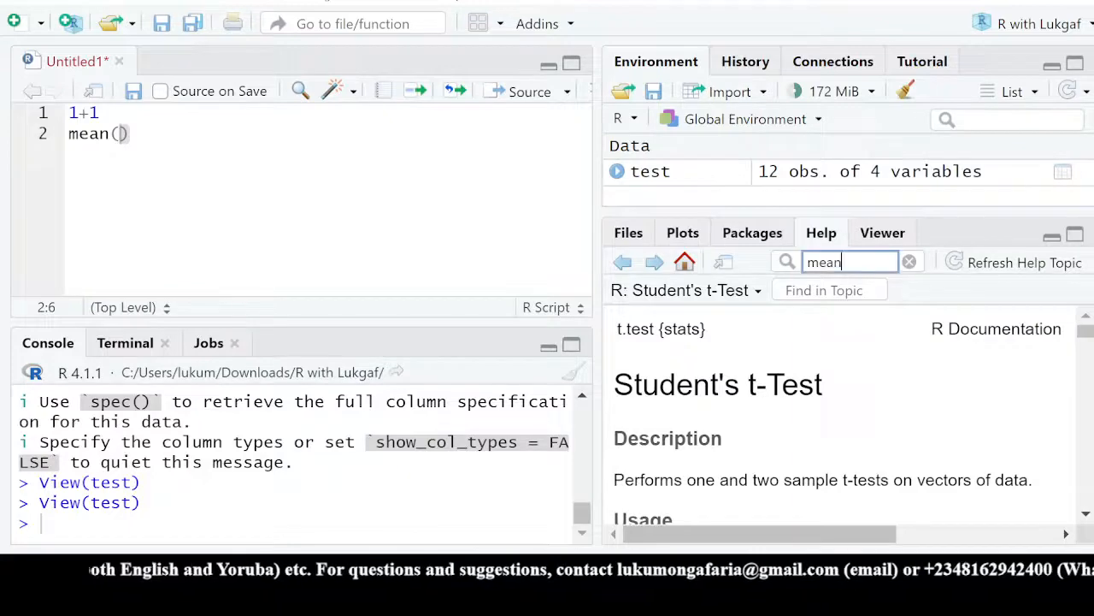
key(Return)
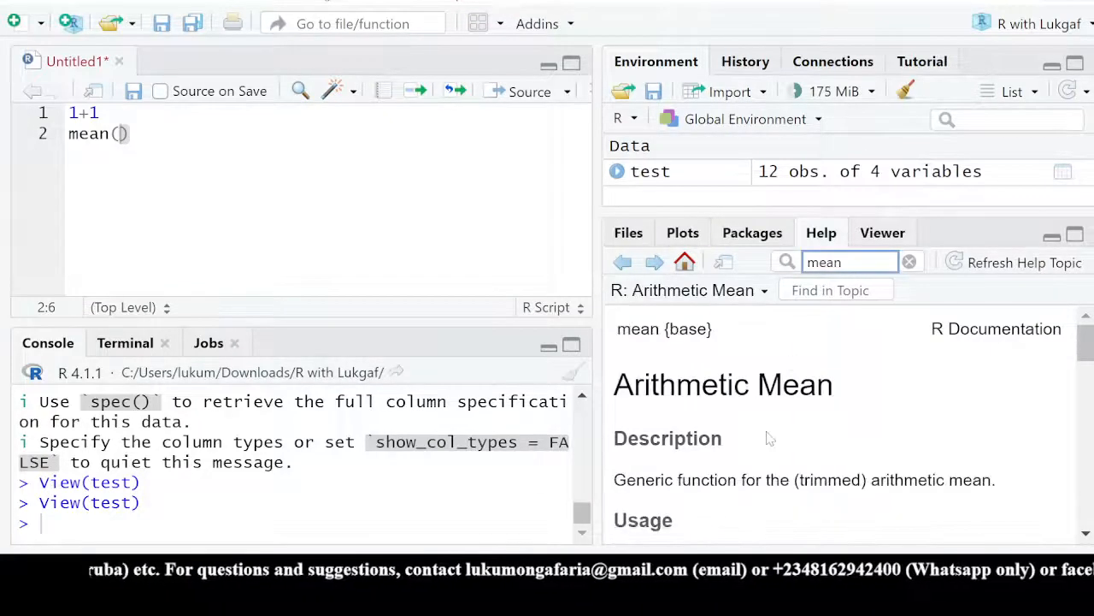
Read the mean documentation through its arguments down to the examples, and return to the end of the mean() line in the script
scroll(770, 437, down, 3)
scroll(770, 438, down, 5)
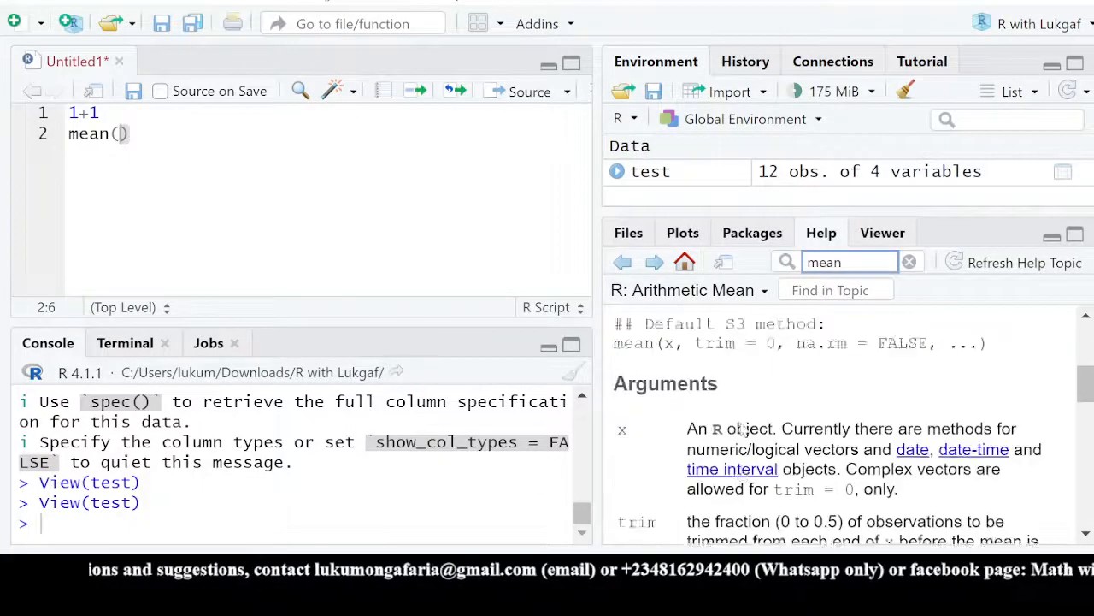
scroll(742, 428, down, 5)
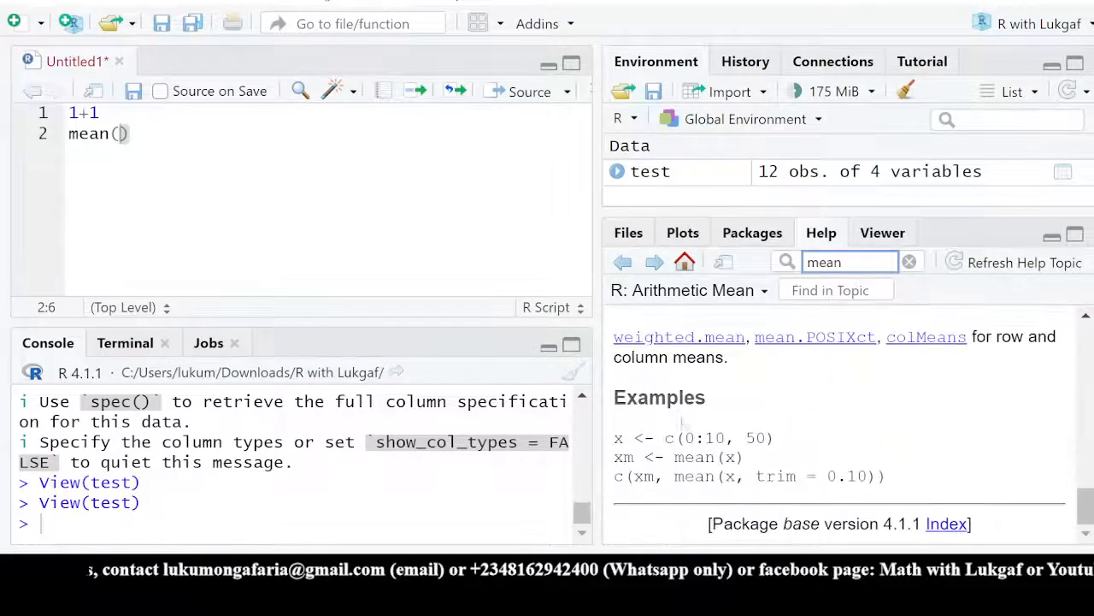
click(130, 133)
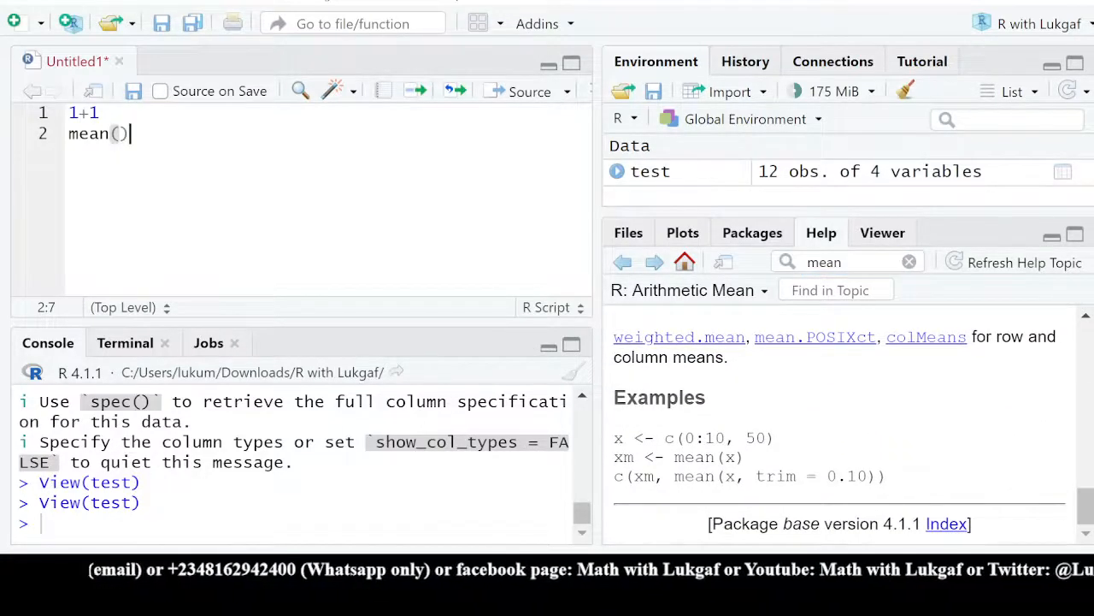
Add the line ?mean below mean() in the script, run it, and go back to the beginning of the help page
key(Return)
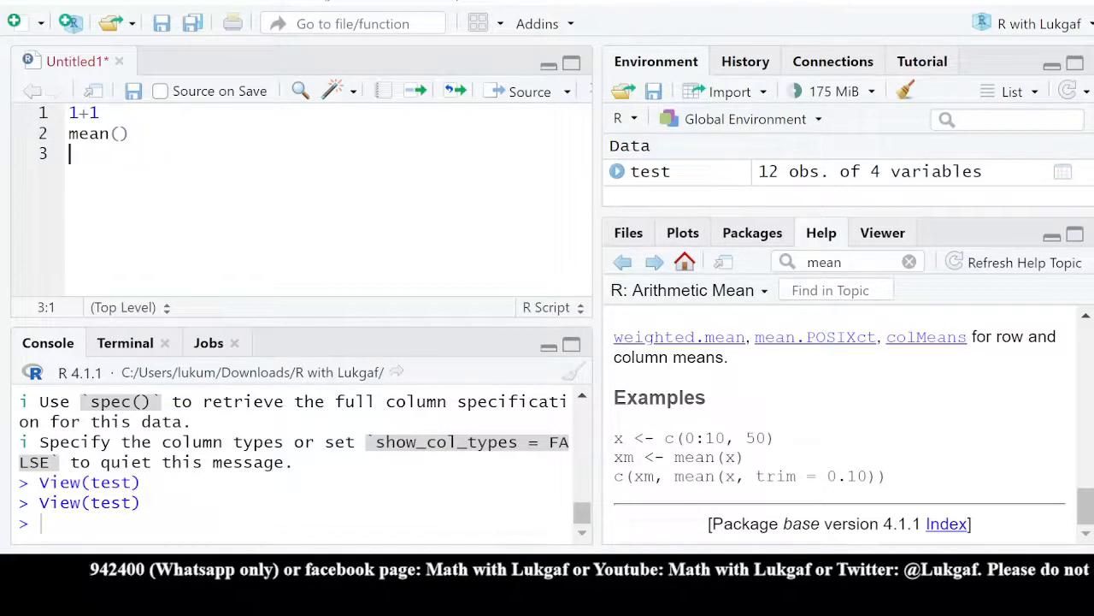
text(?mea)
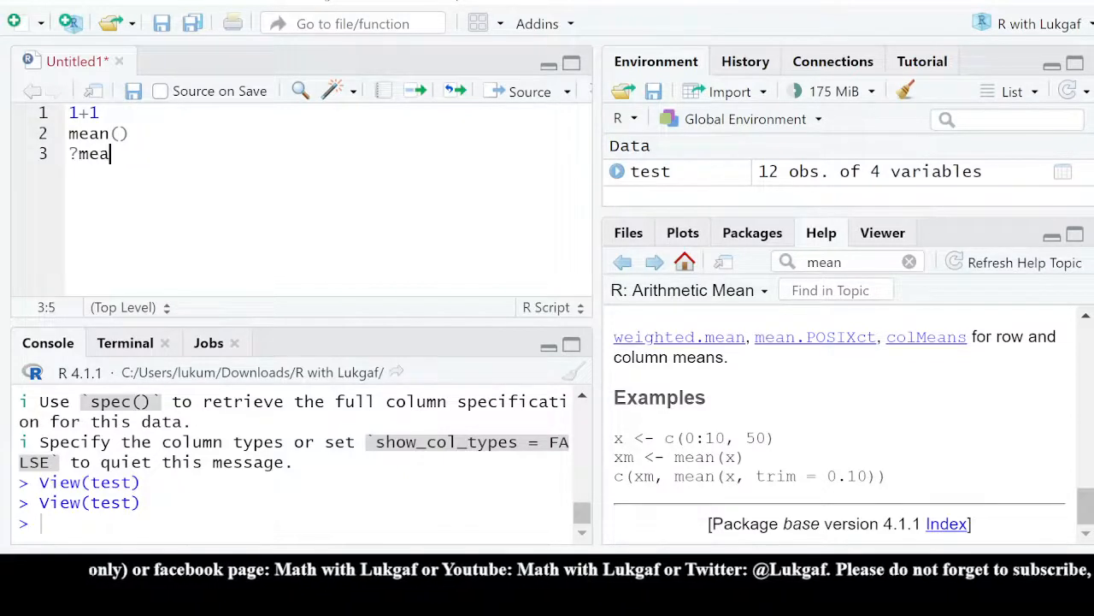
text(n)
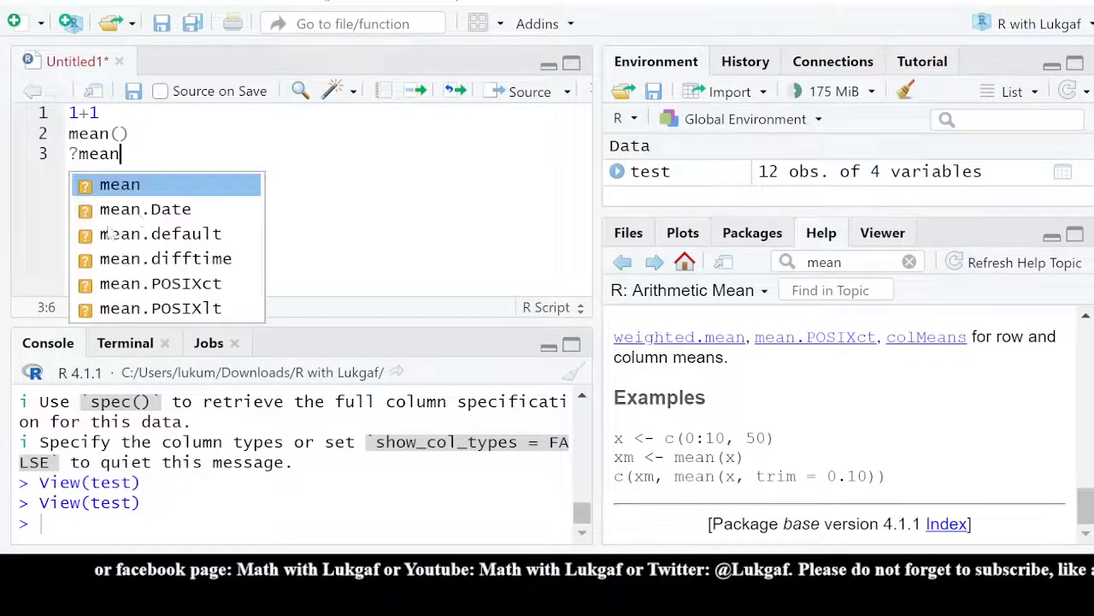
click(416, 94)
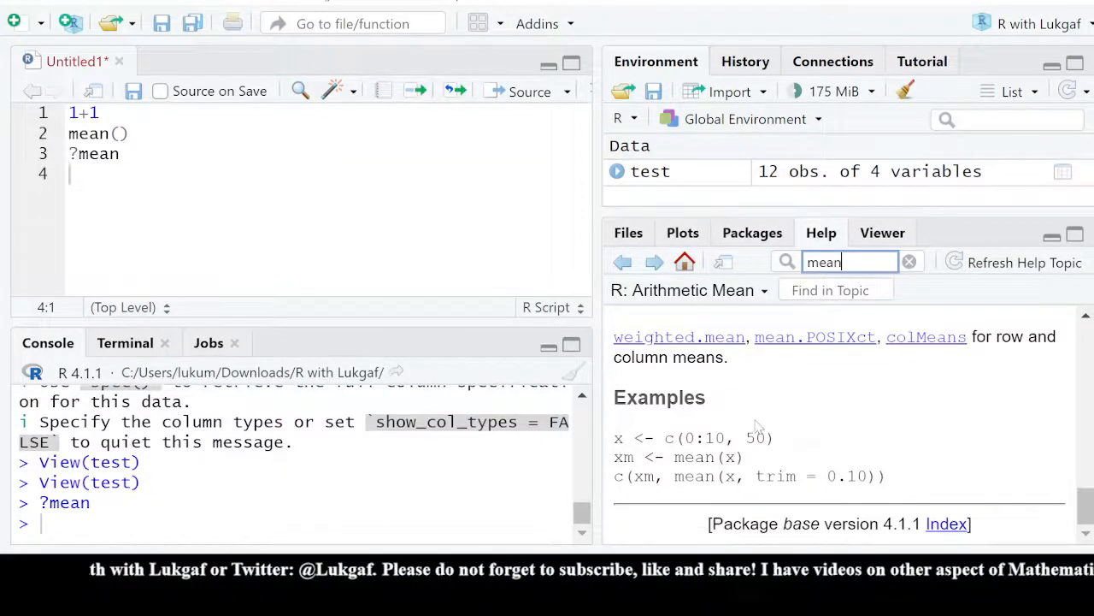
scroll(723, 424, up, 10)
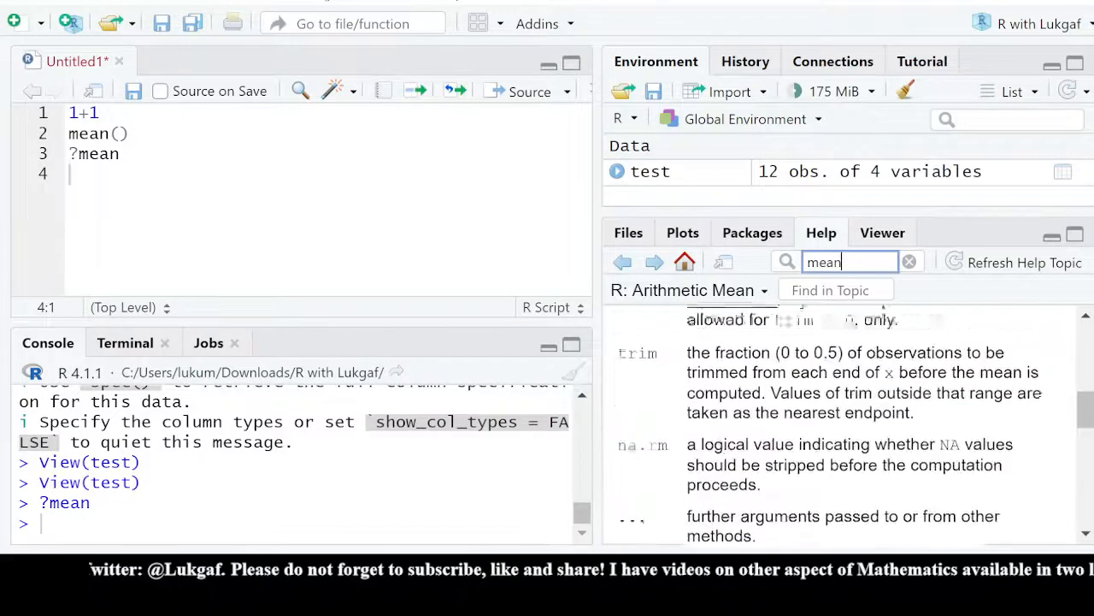
scroll(724, 424, up, 3)
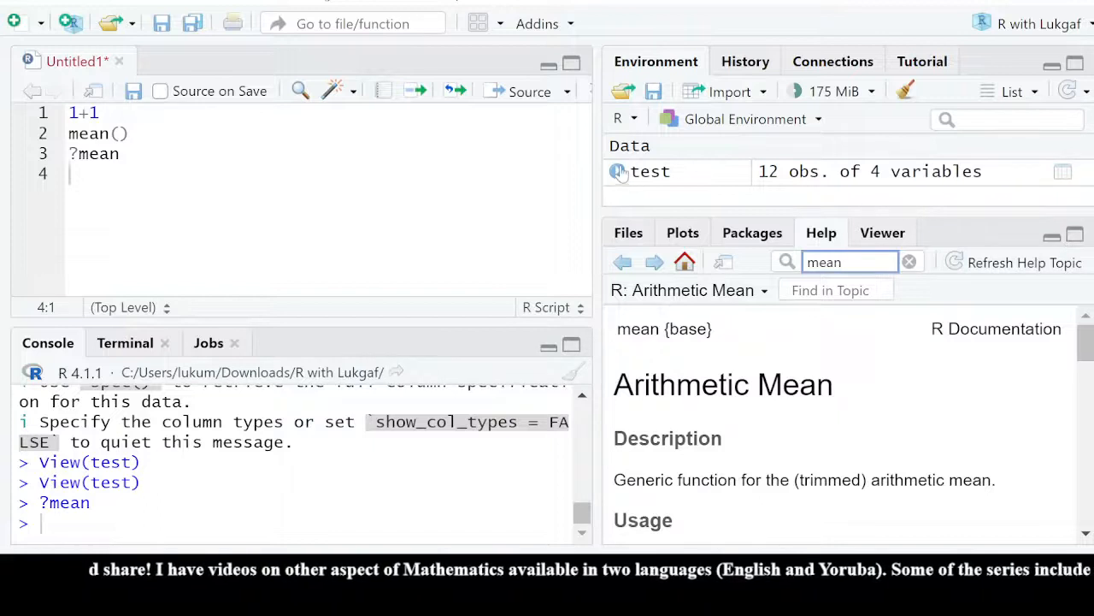
Remove all objects from the environment, including hidden ones, and erase all script lines, with the project's files listed
drag(75, 175, 69, 112)
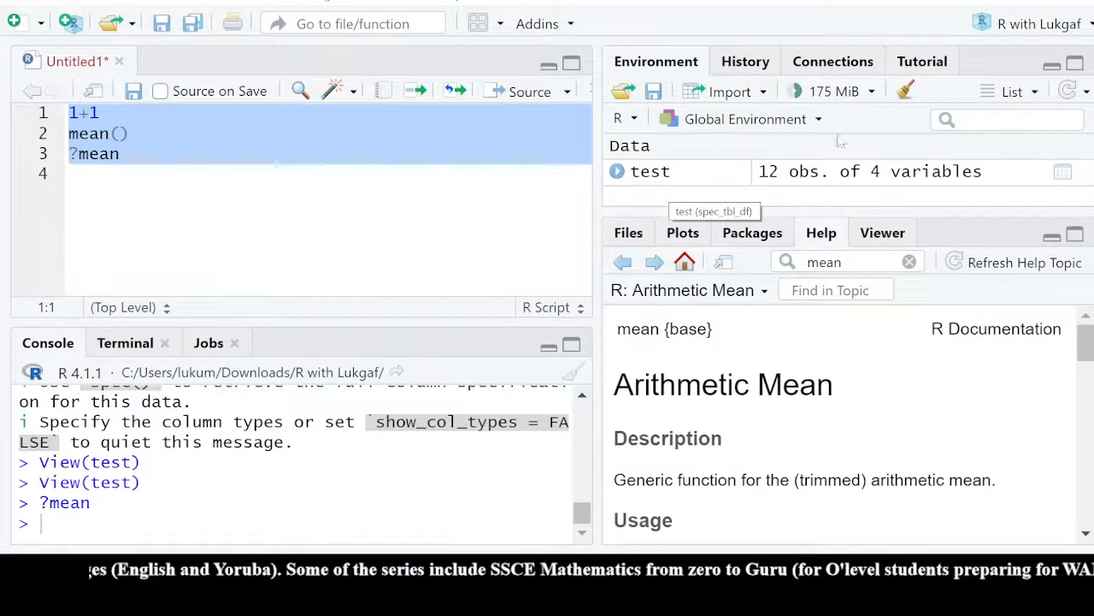
click(906, 92)
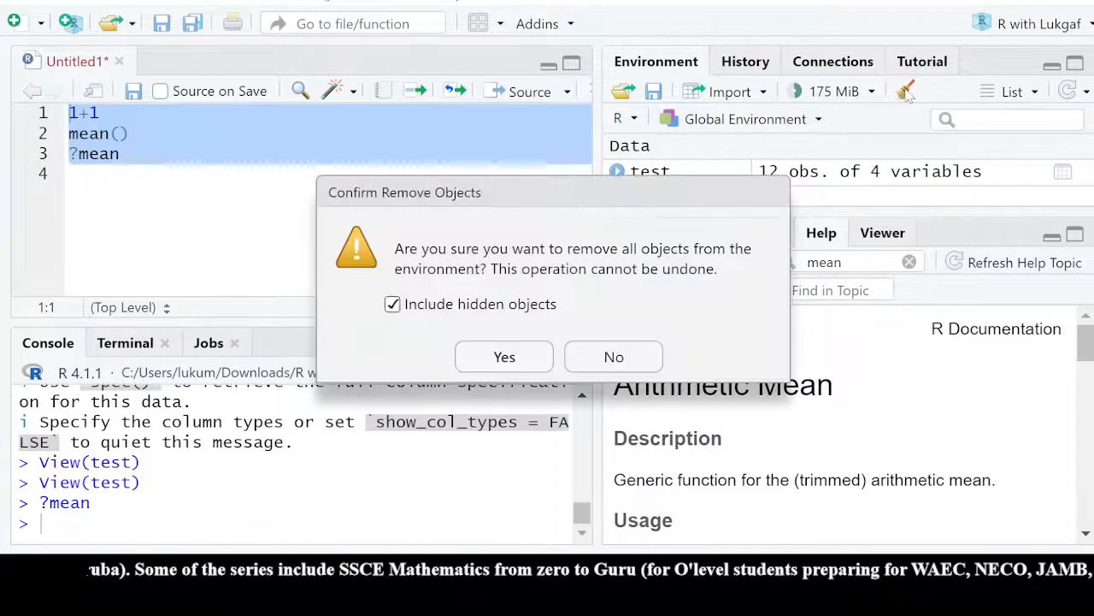
click(503, 357)
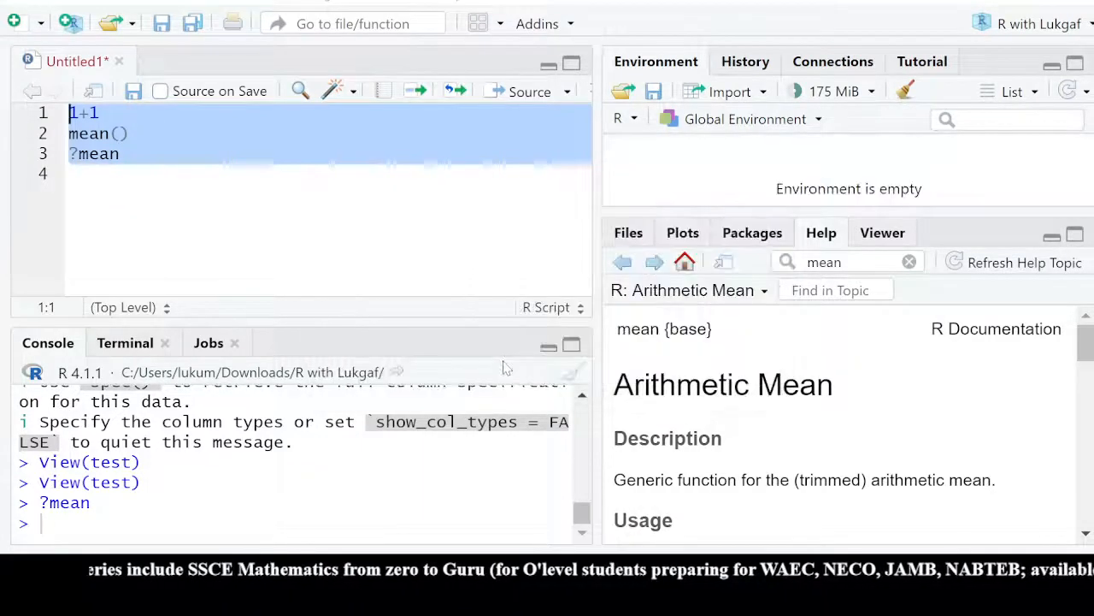
click(630, 236)
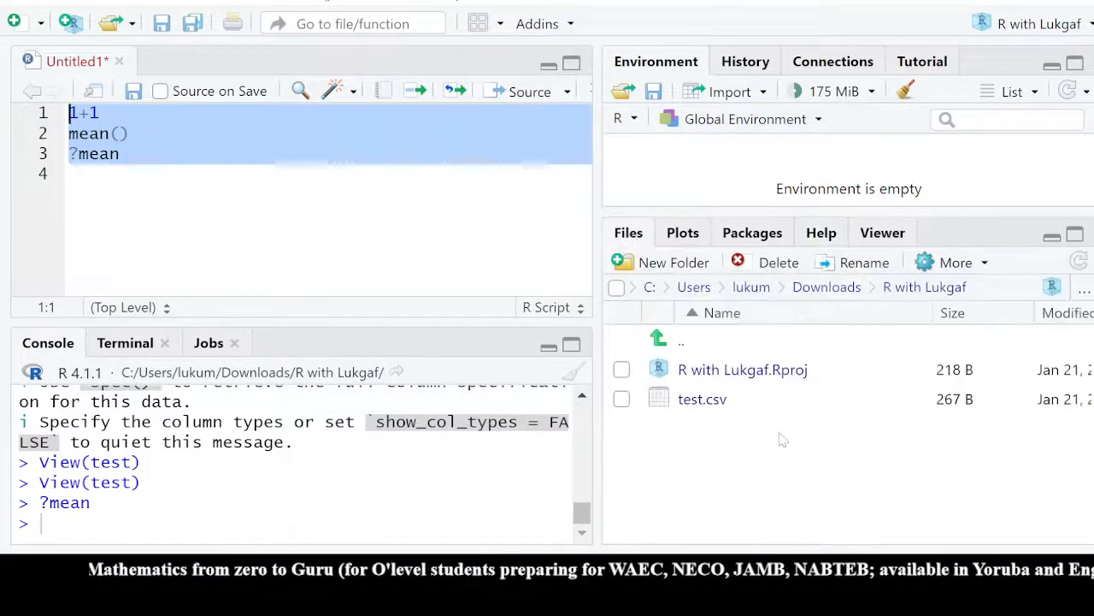
key(BackSpace)
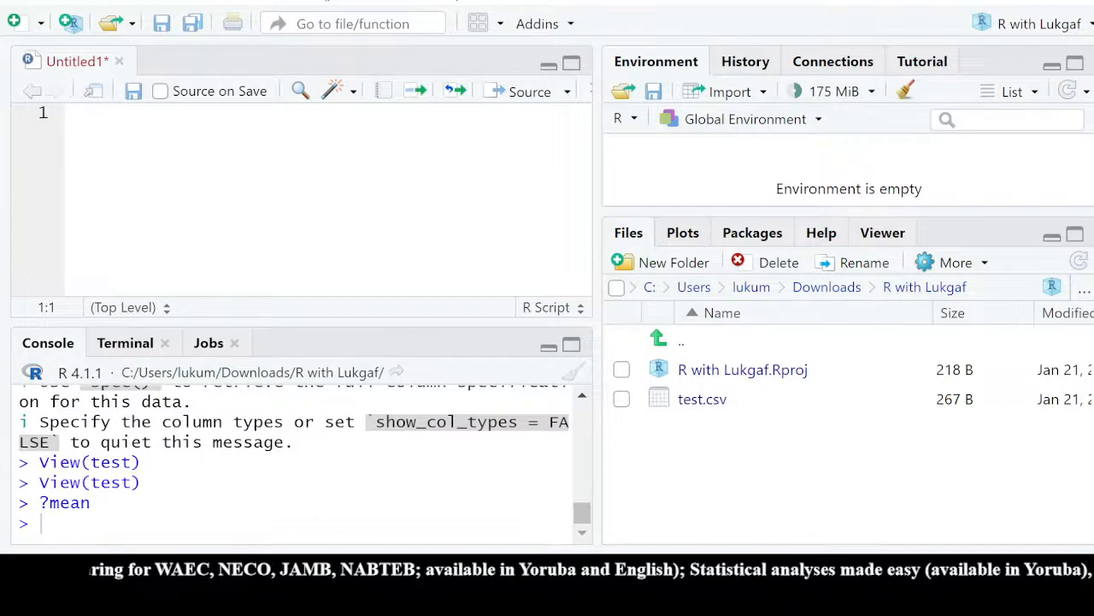
Write read.csv("test.csv") on the first line of the empty script
text(read.)
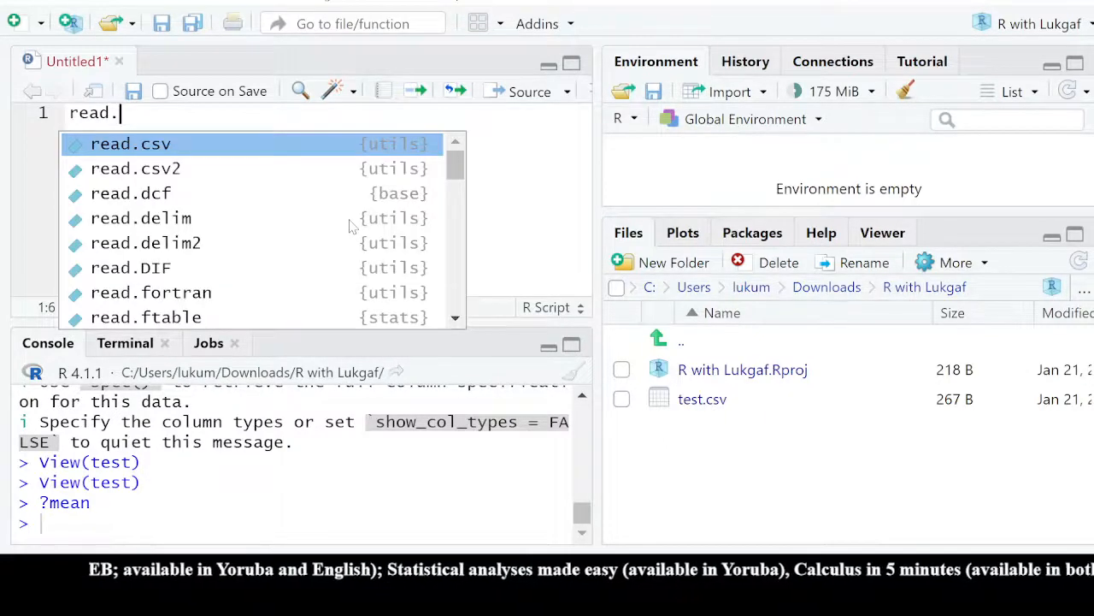
text(csv)
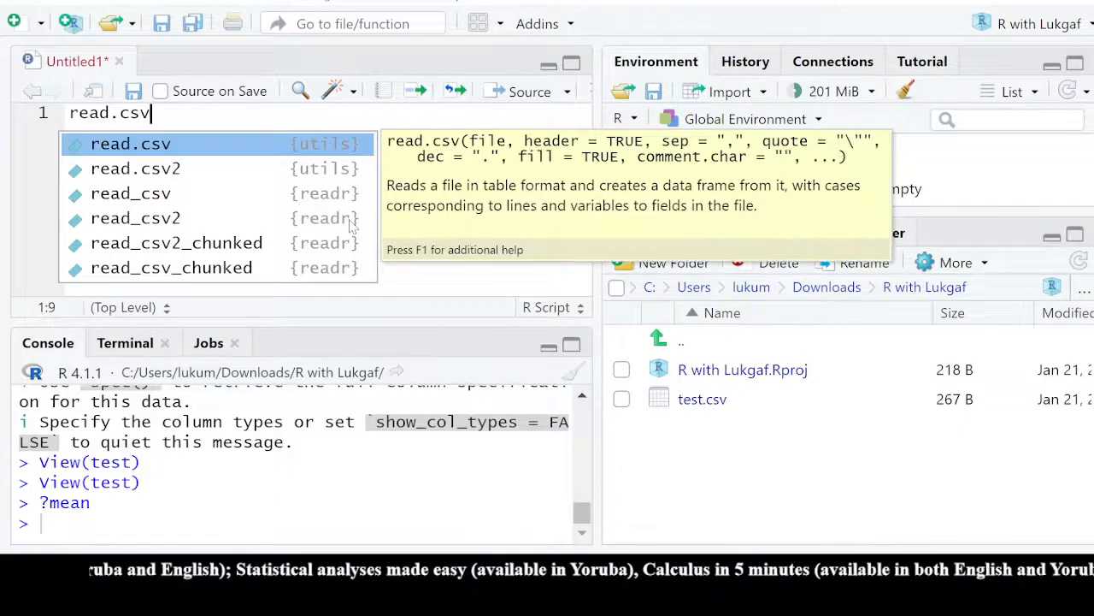
key(Return)
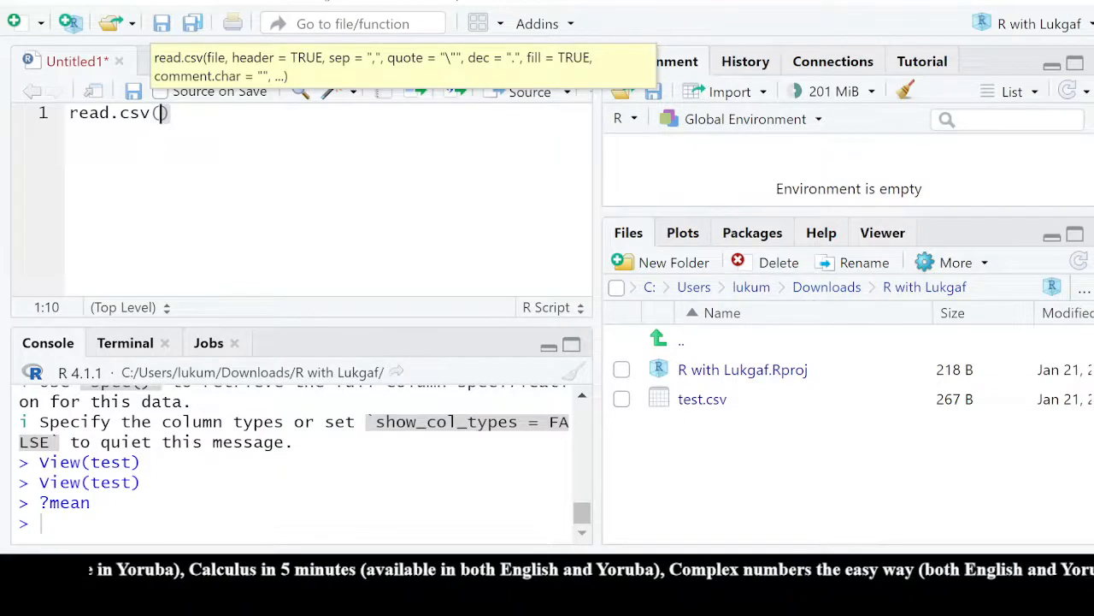
text(")
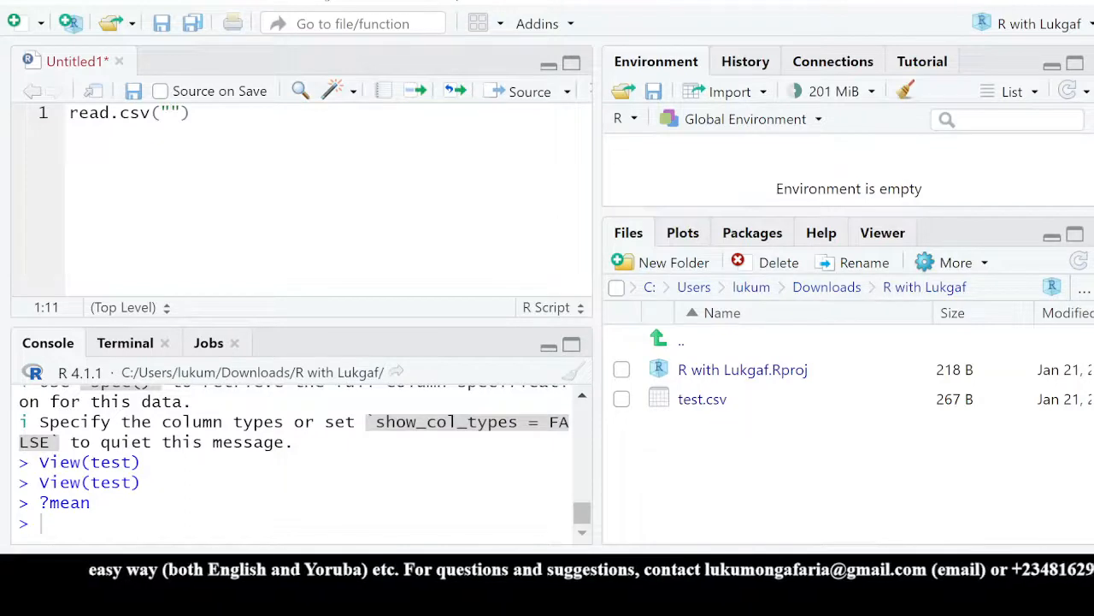
text(test)
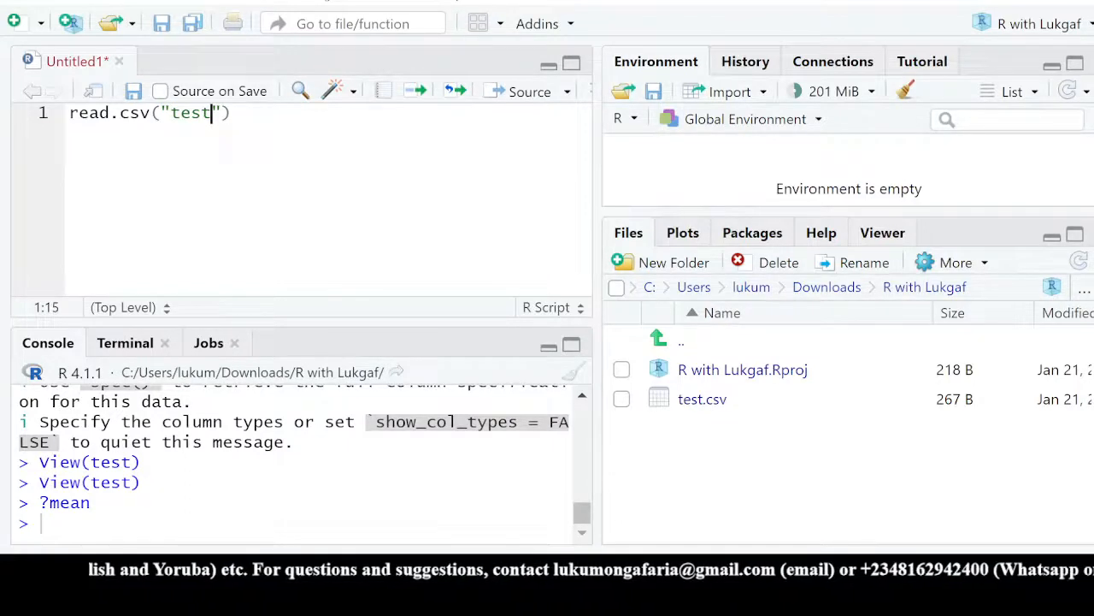
text(.c)
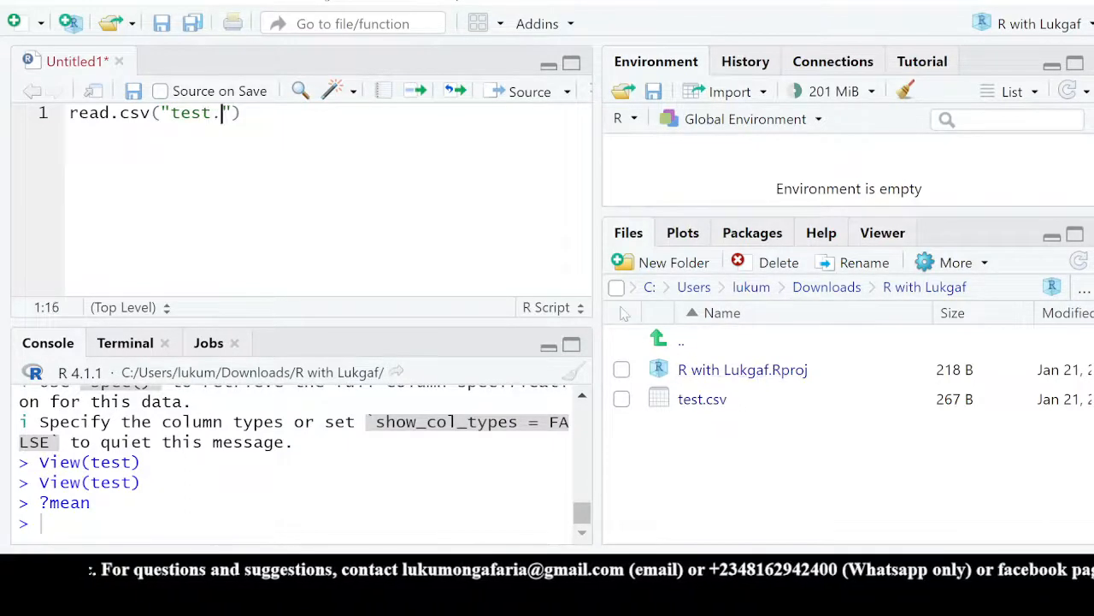
text(sv)
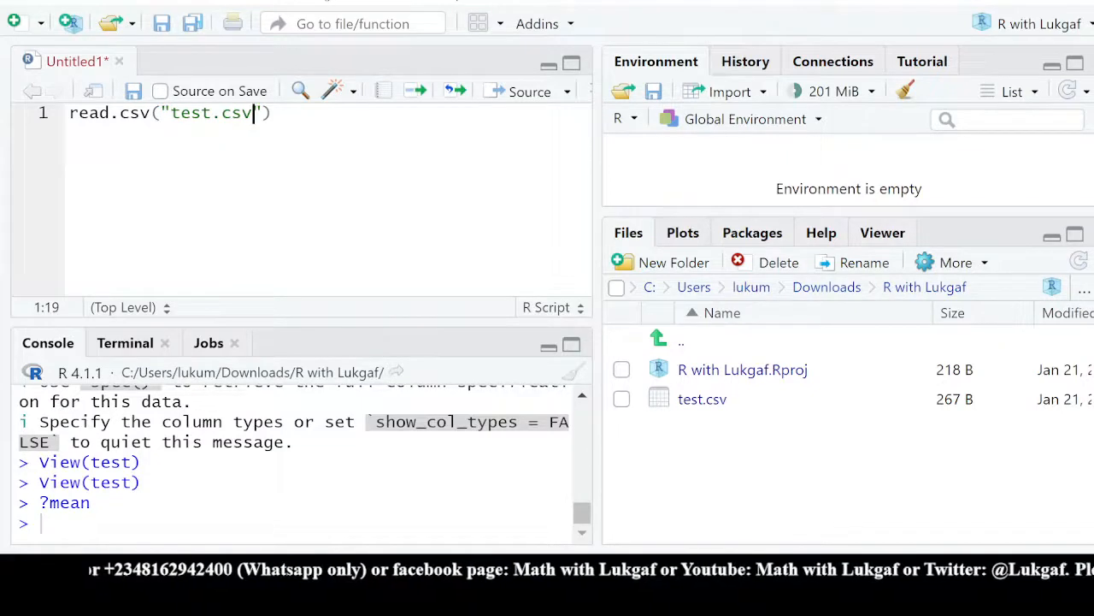
Try prefixing the file name in the read.csv call with the folder path data/, and remove the prefix again
click(170, 113)
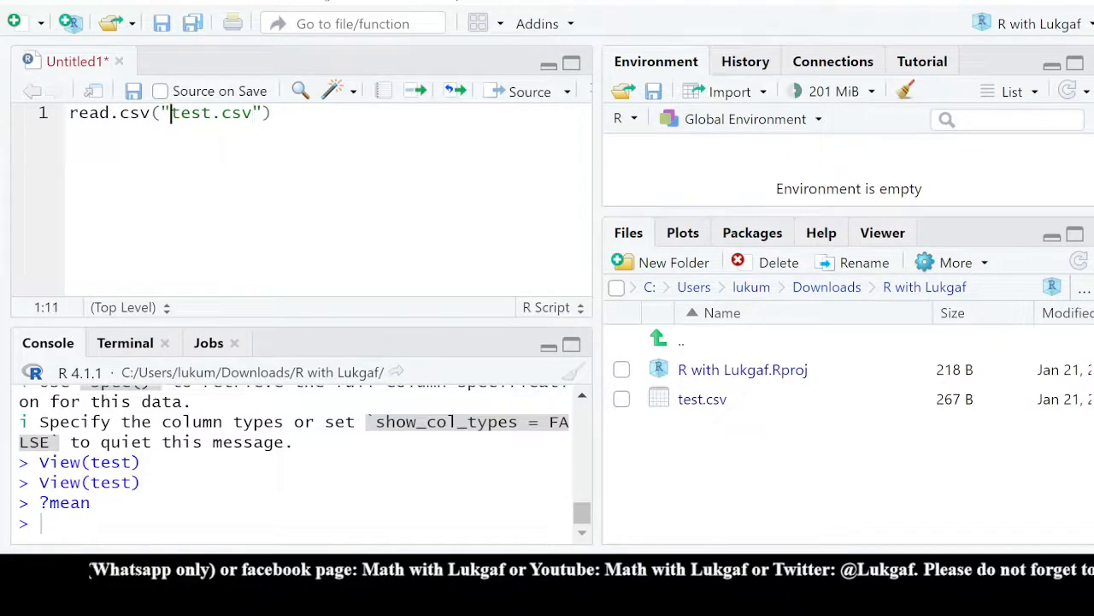
text(data)
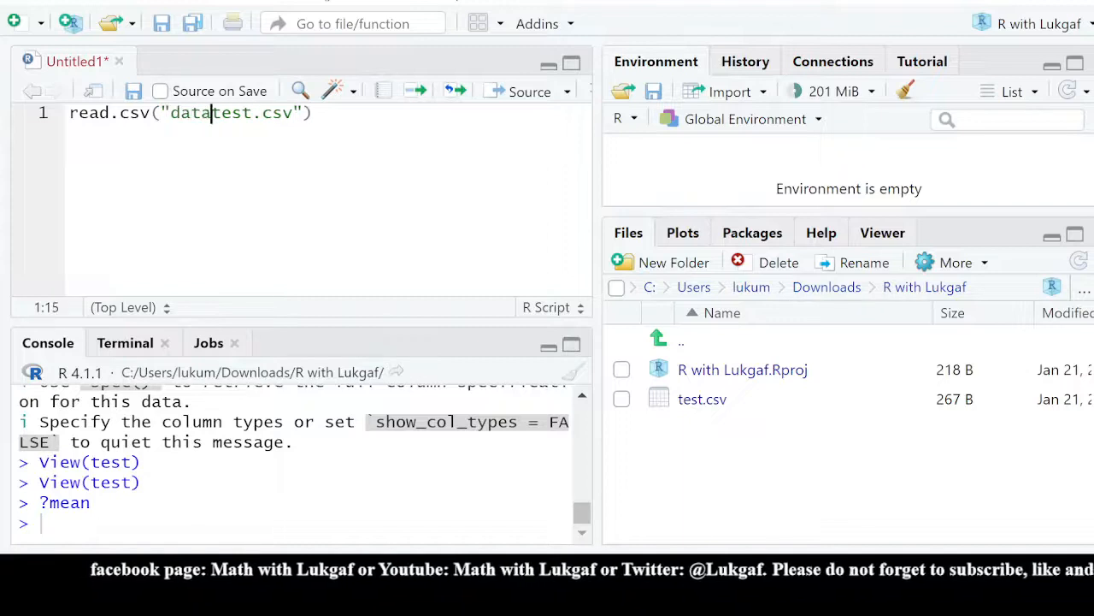
text(/)
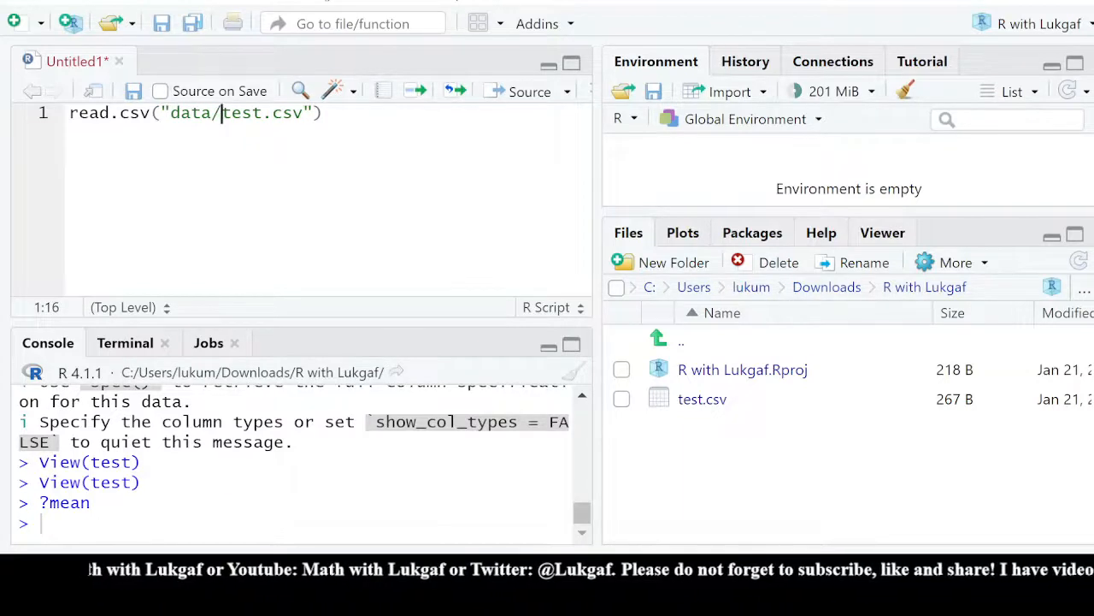
key(BackSpace)
key(BackSpace)
key(BackSpace)
key(BackSpace)
key(BackSpace)
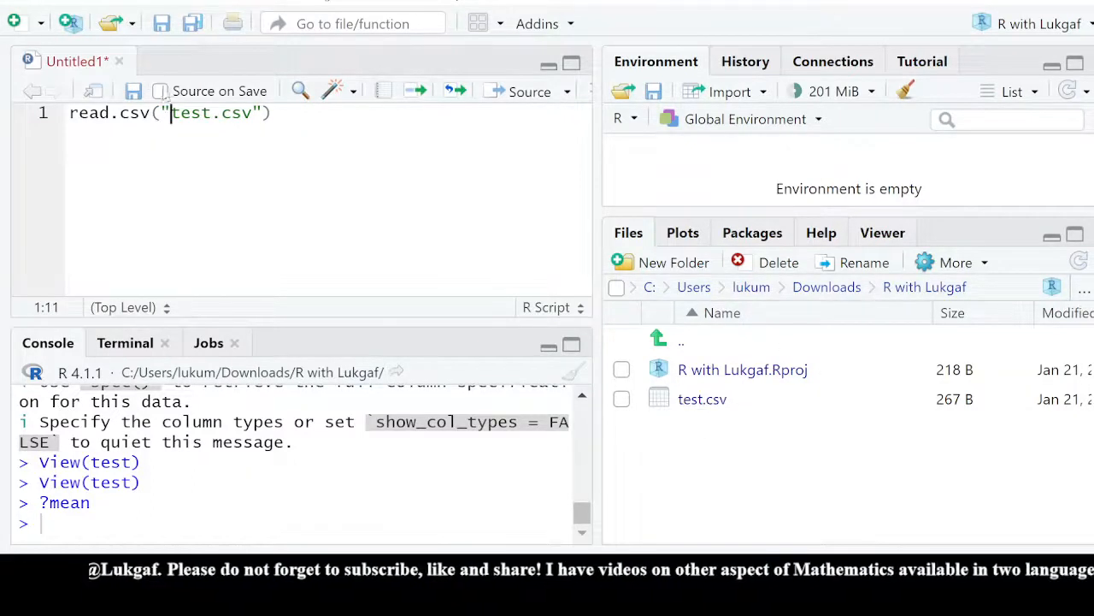
Run the read.csv line, enlarge the console to look over the printed data, and restore the pane
click(415, 92)
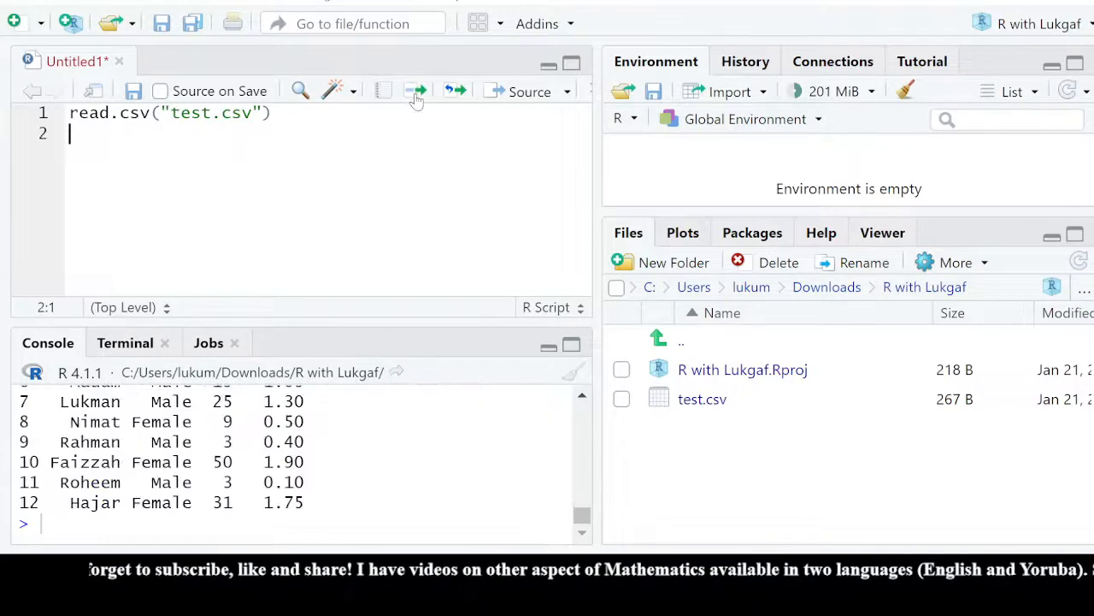
click(572, 345)
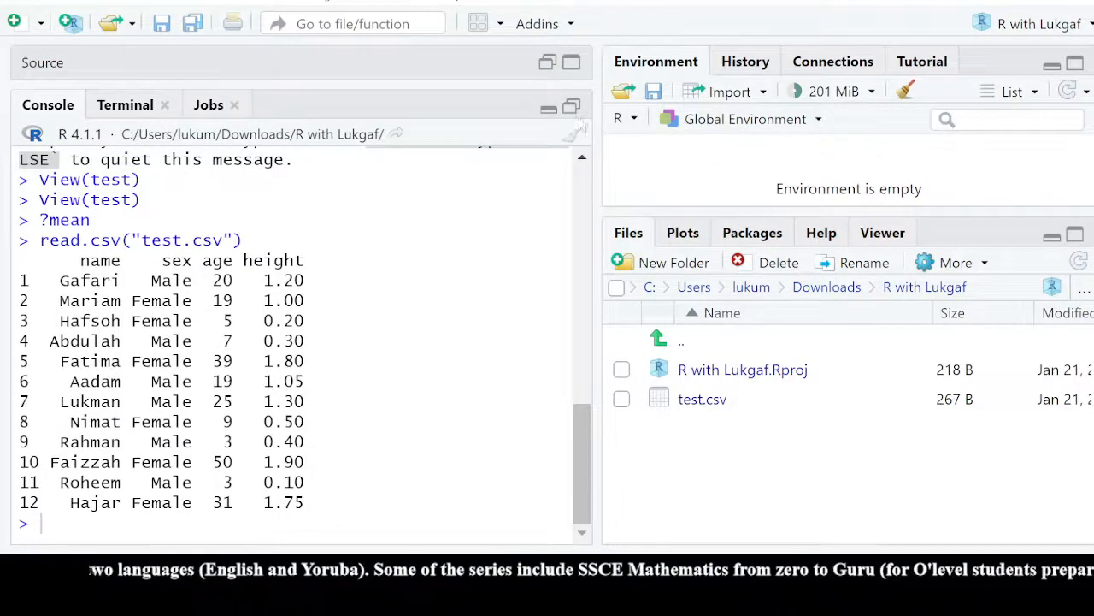
click(572, 109)
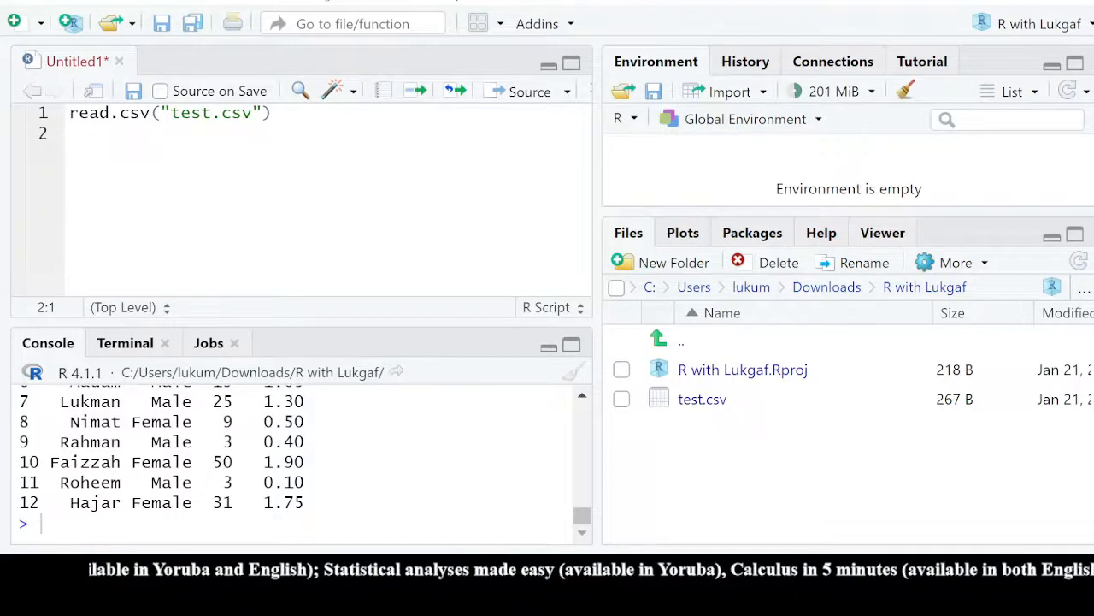
Add the line test <- read.csv("test.csv") to the script, reusing the call from line 1, and run it
text(test)
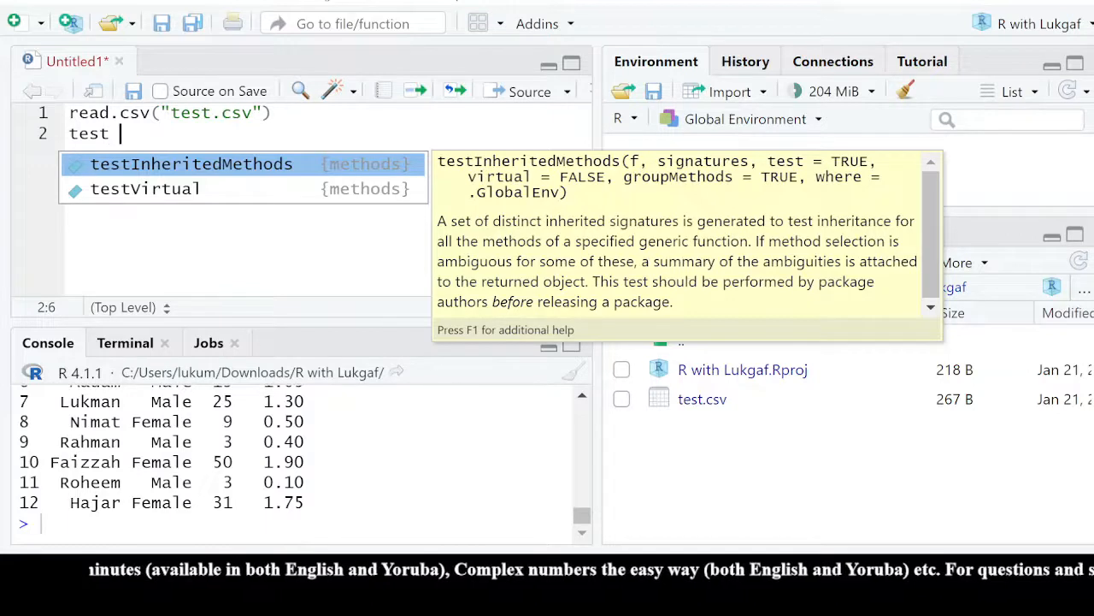
text(<)
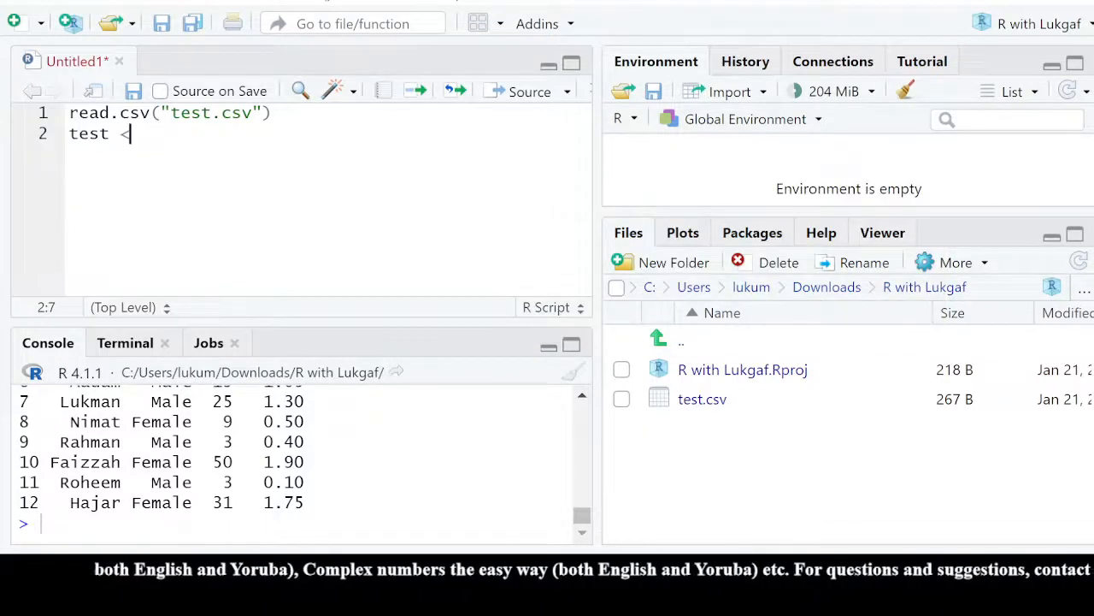
text(-)
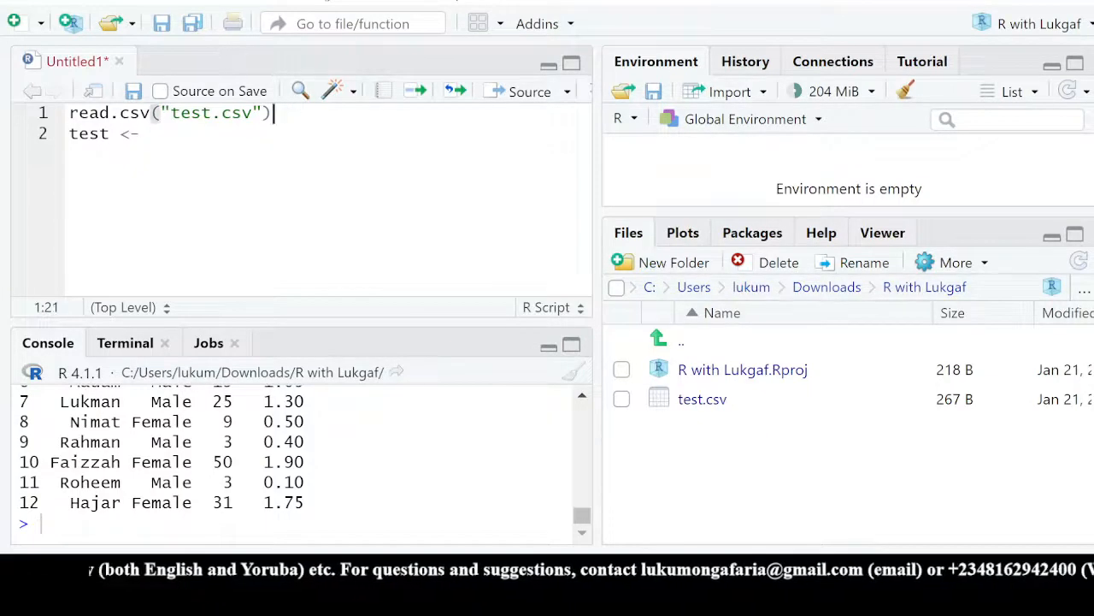
drag(271, 112, 69, 113)
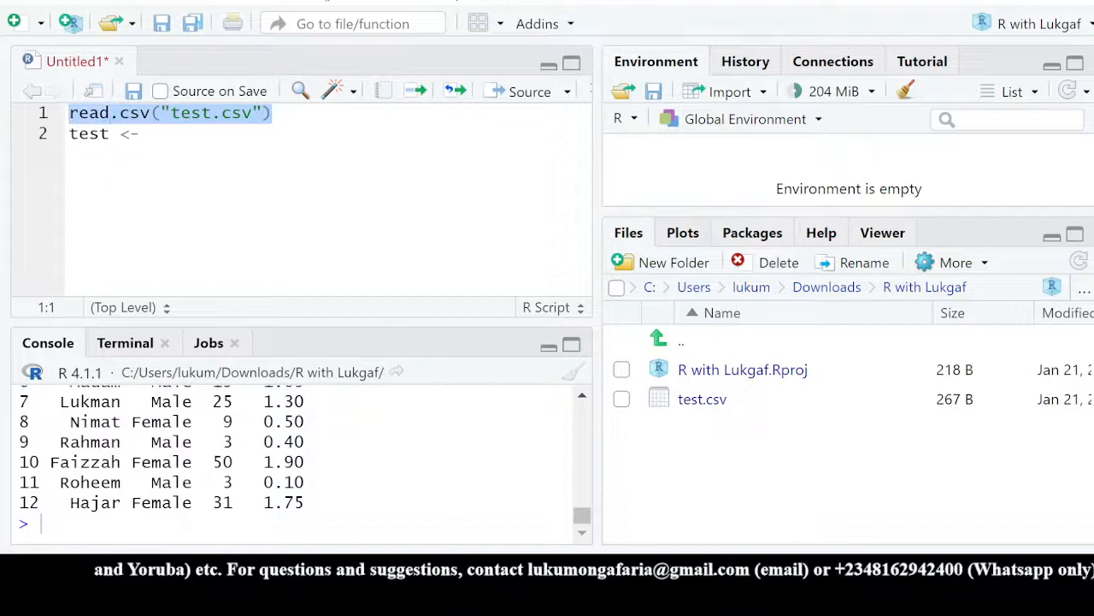
key(ctrl+c)
click(190, 134)
key(ctrl+v)
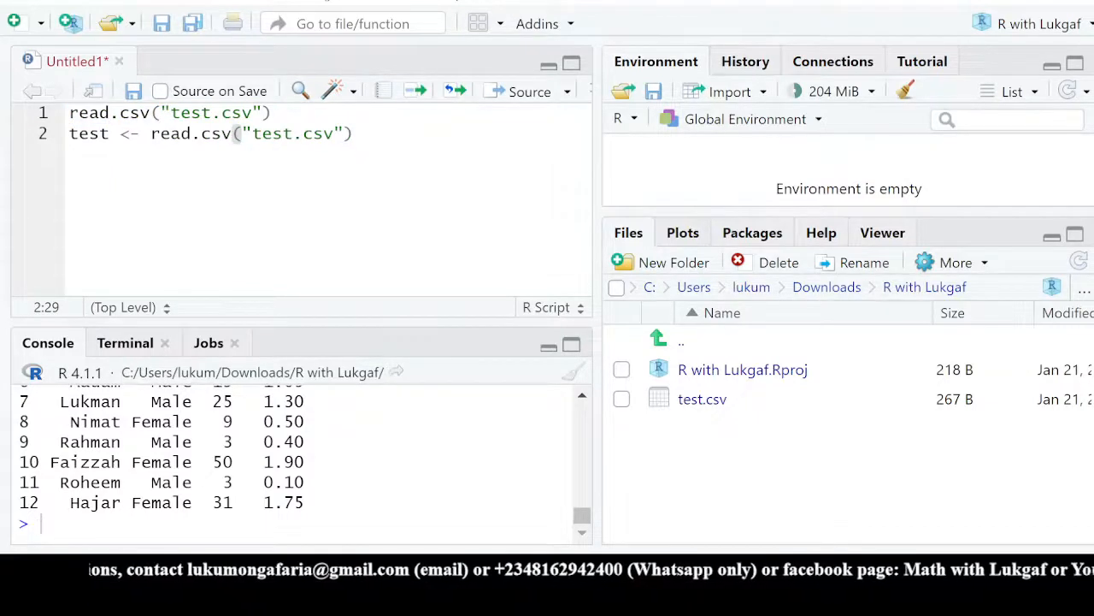
click(419, 91)
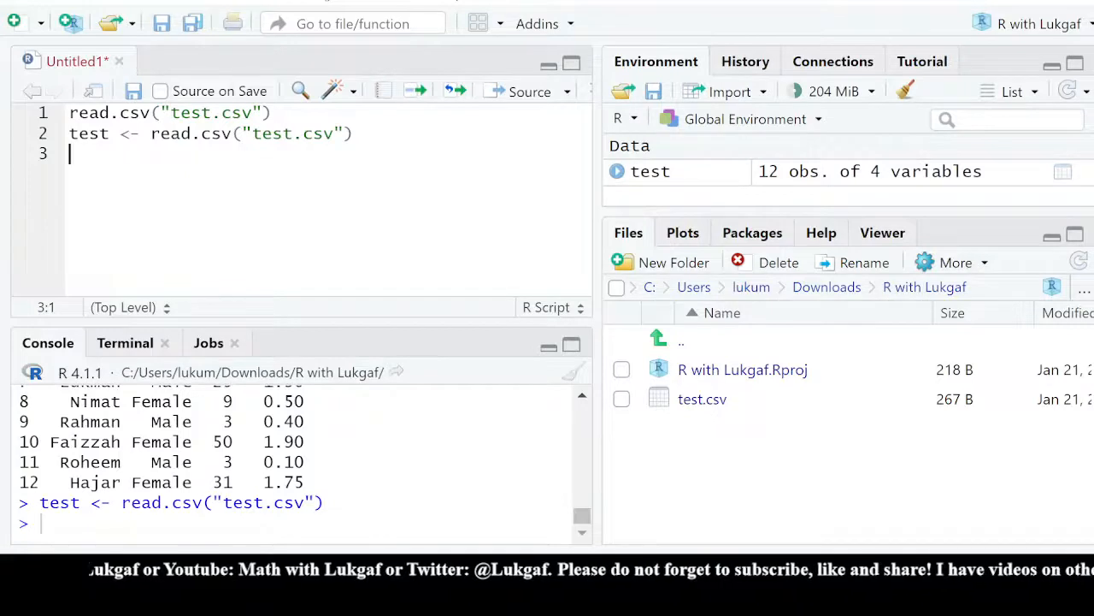
Add the line test to print the data frame, run it, and return to the end of the assignment line
text(test)
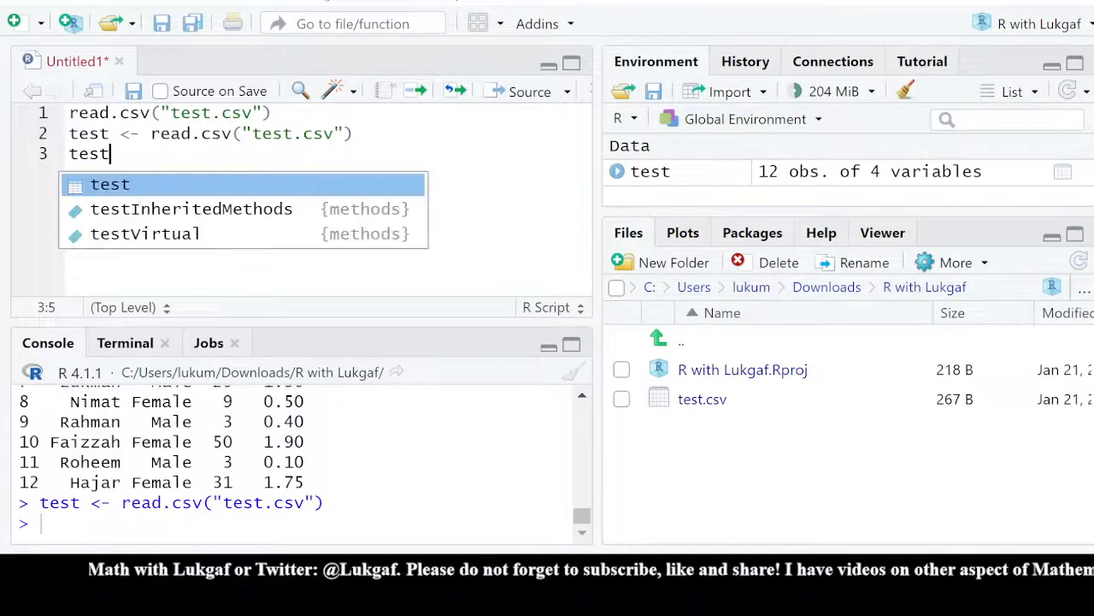
click(417, 91)
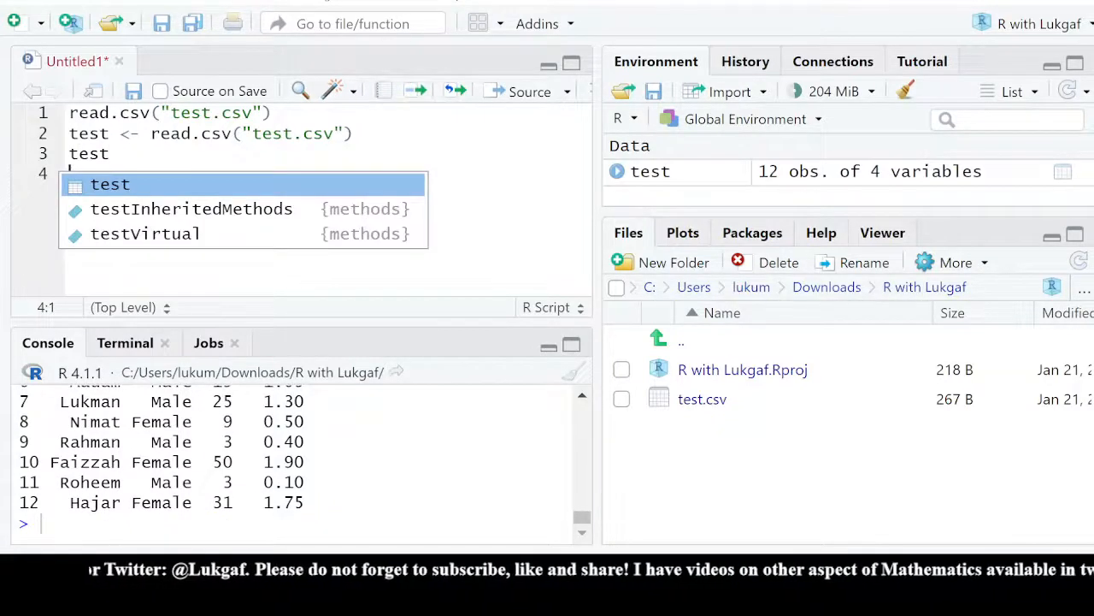
click(288, 237)
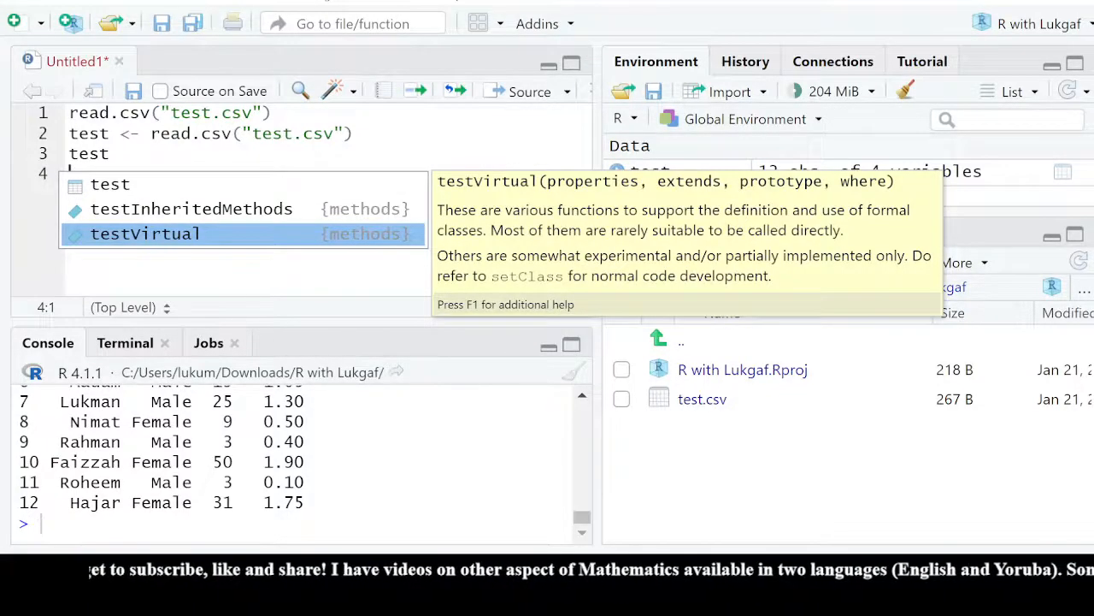
click(358, 135)
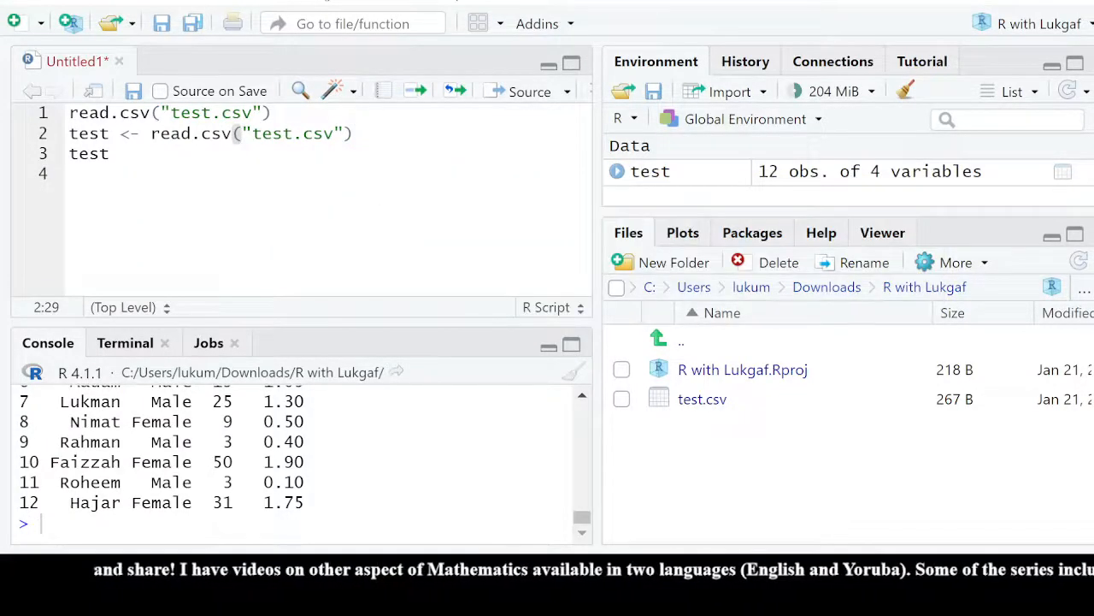
Add the line mean(age) below a blank line, checking the column names in the enlarged console, and try running it
key(Down)
key(Down)
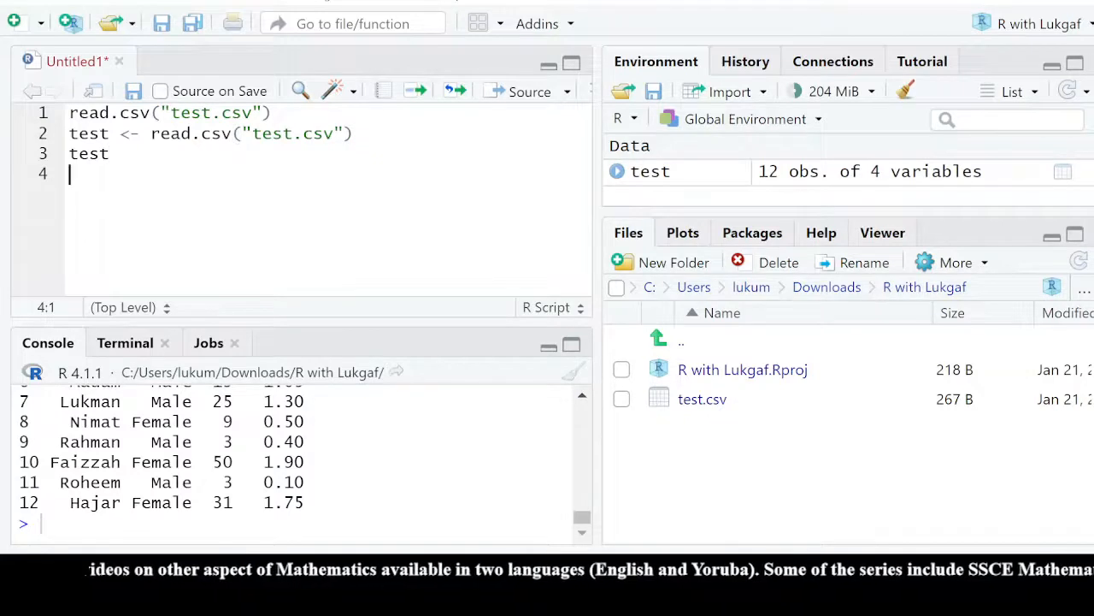
key(Return)
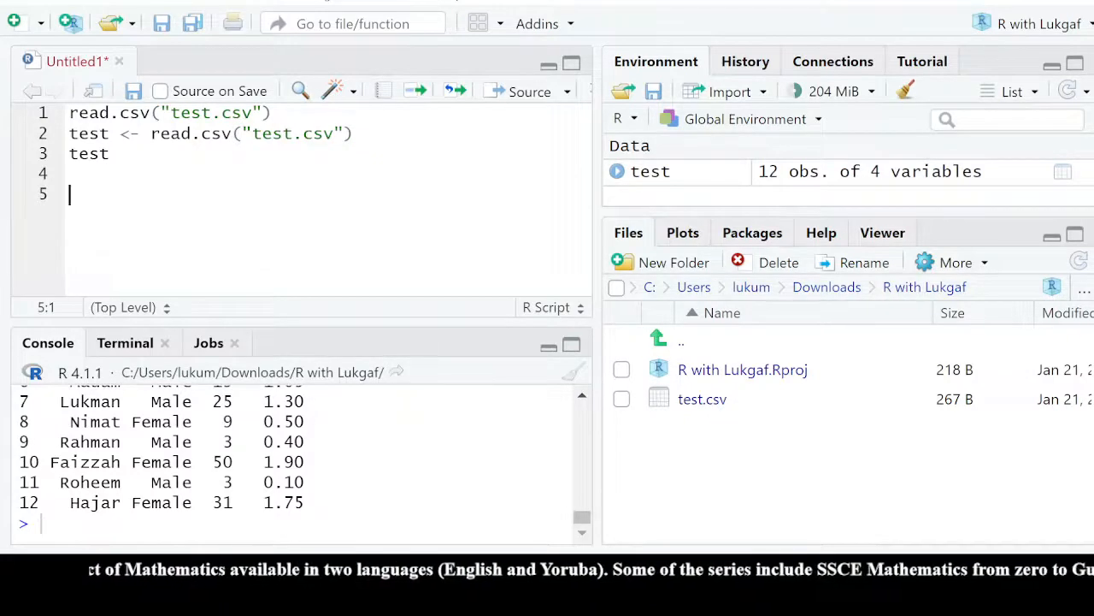
text(mean)
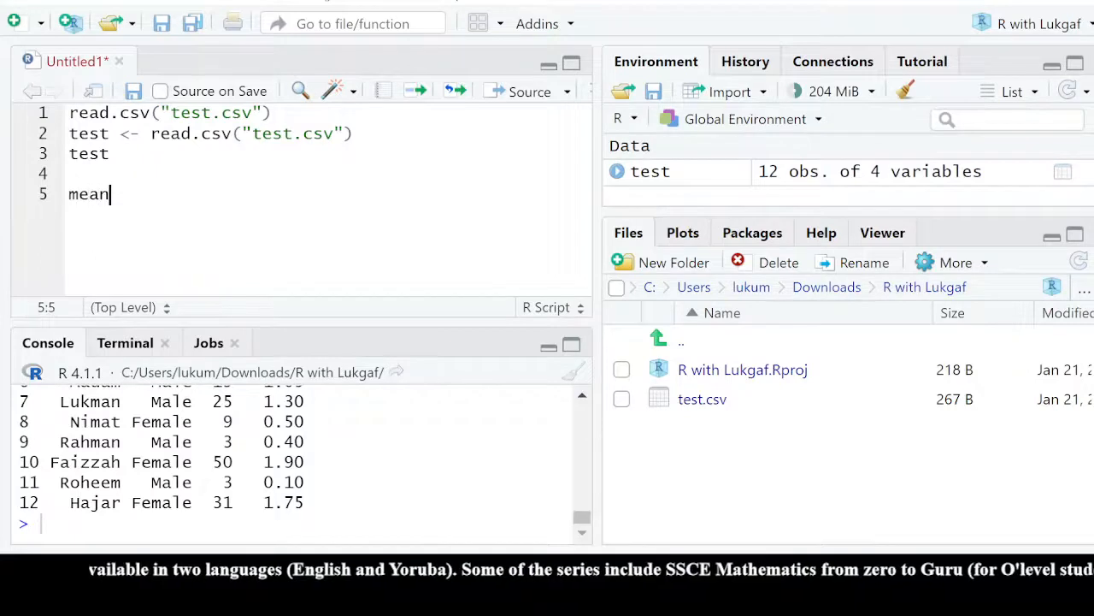
text((t)
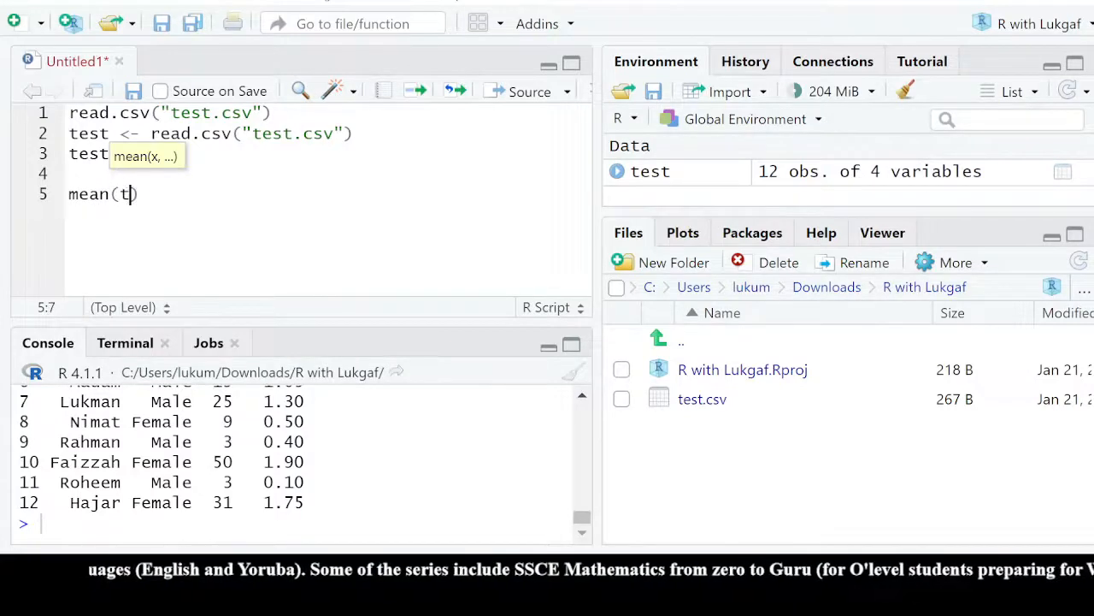
key(BackSpace)
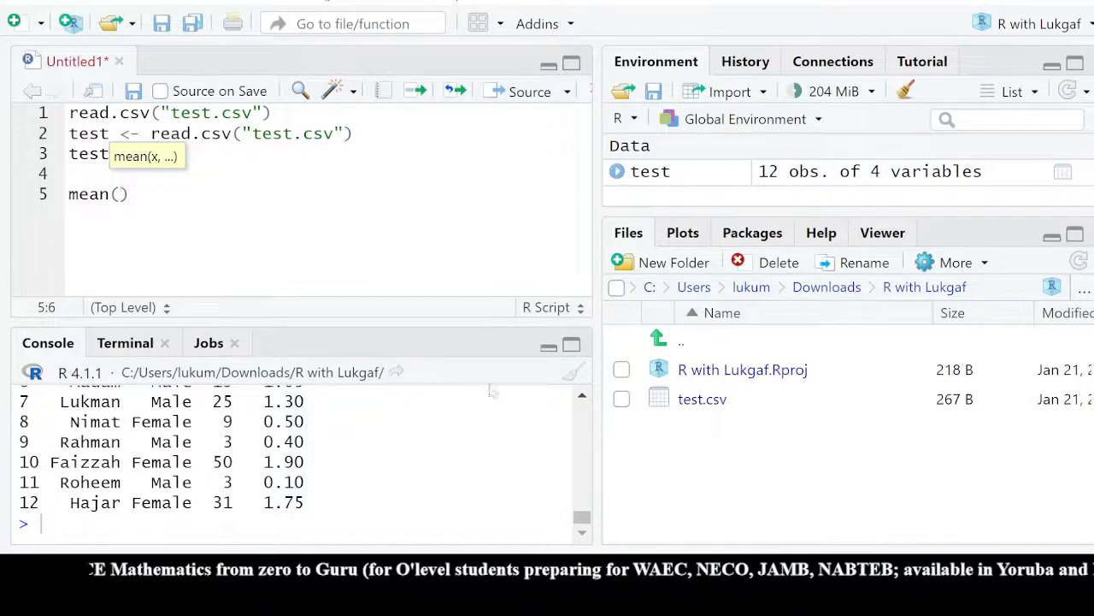
click(571, 344)
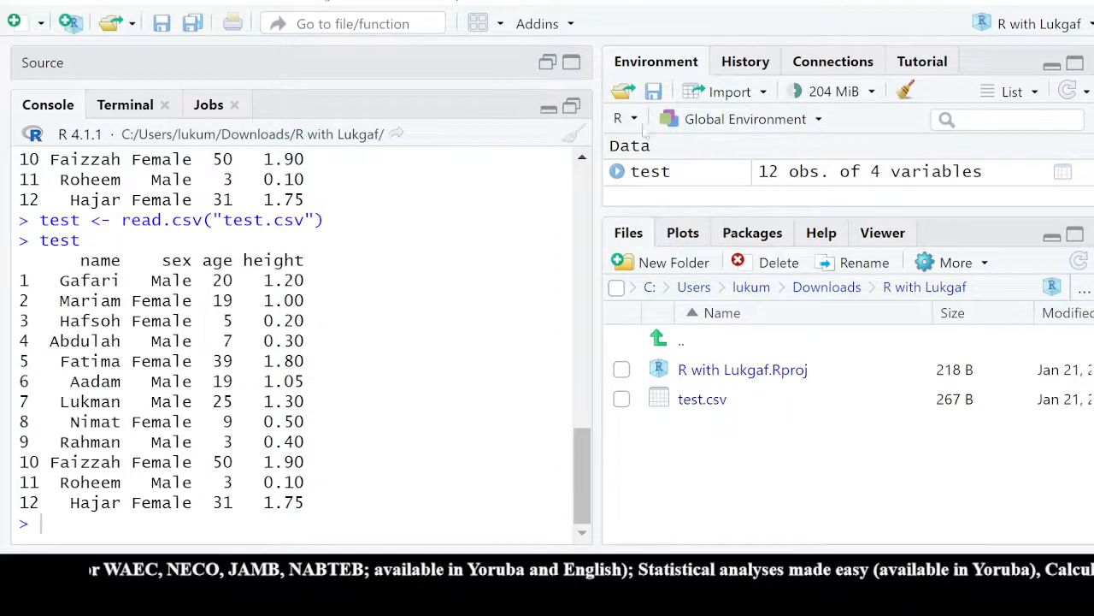
click(571, 106)
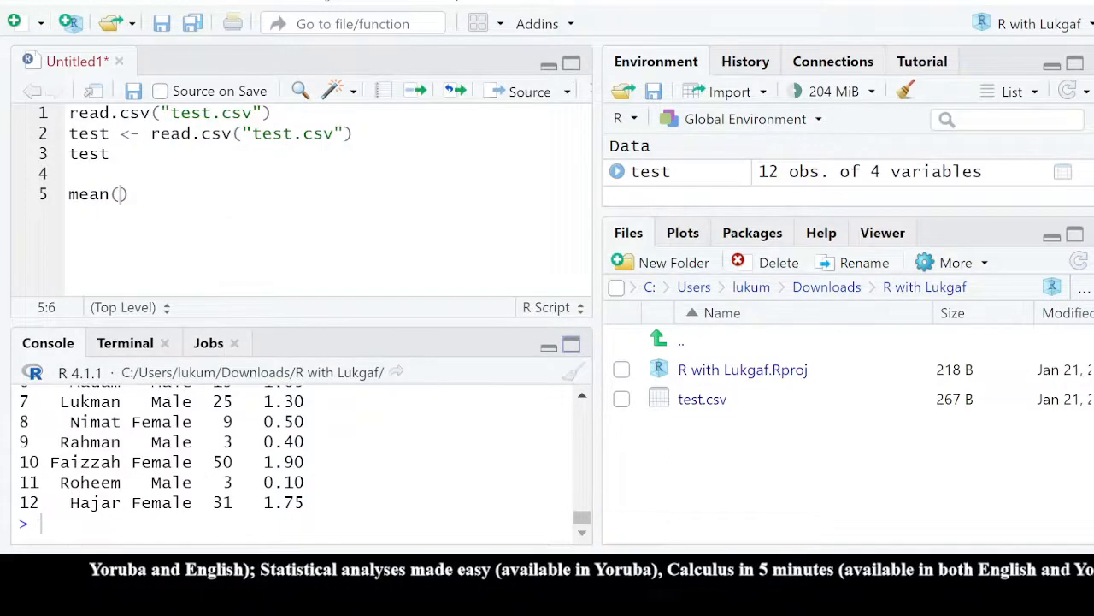
text(age)
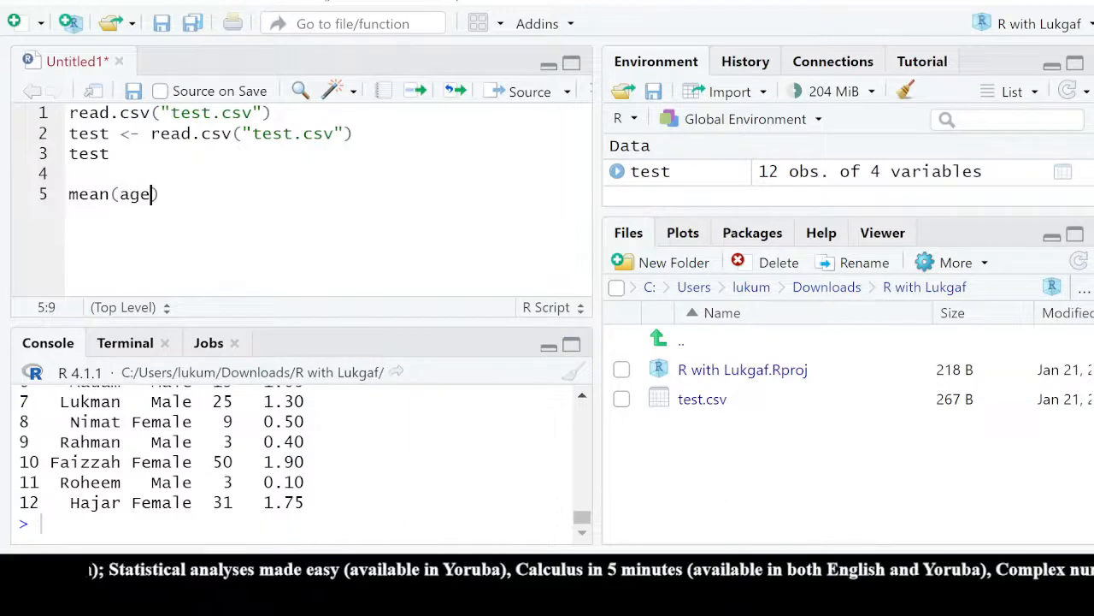
click(419, 93)
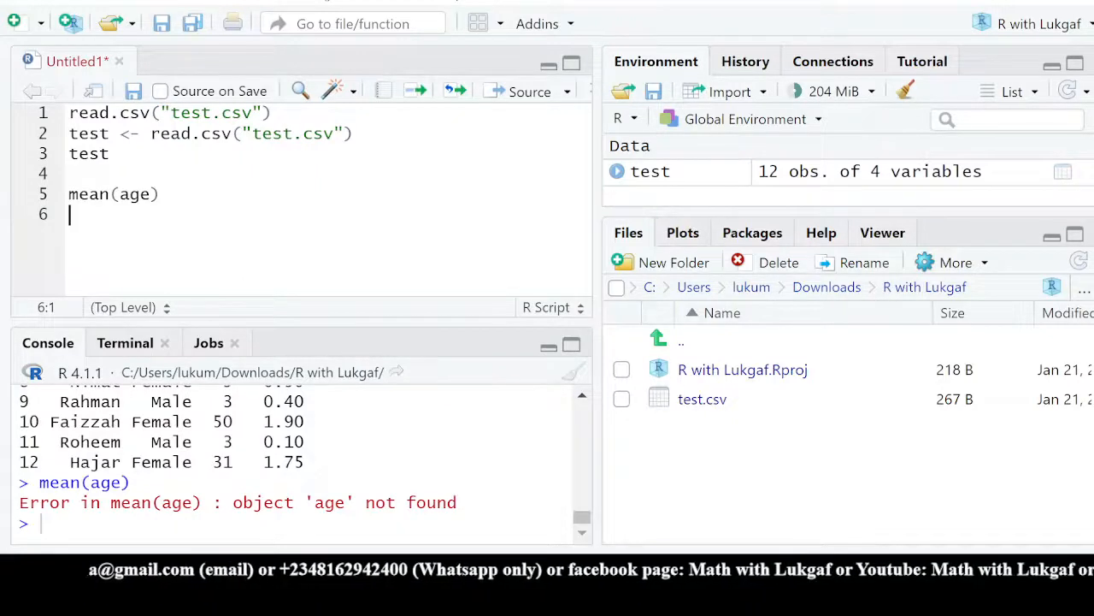
Change the argument of the mean call to test$age, viewing the test data table along the way, and run the line
double_click(135, 194)
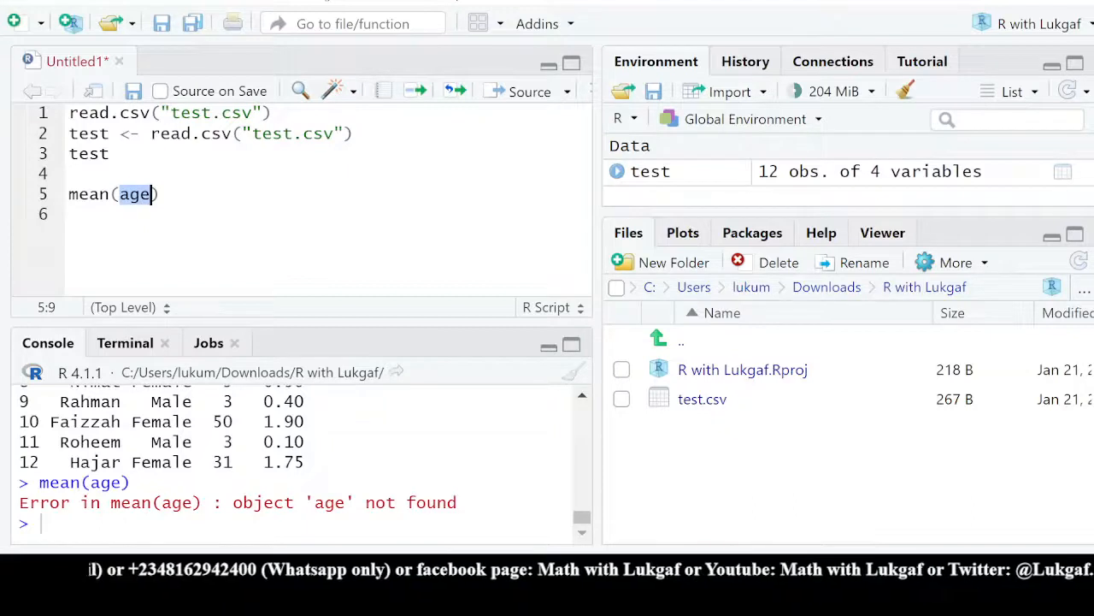
key(BackSpace)
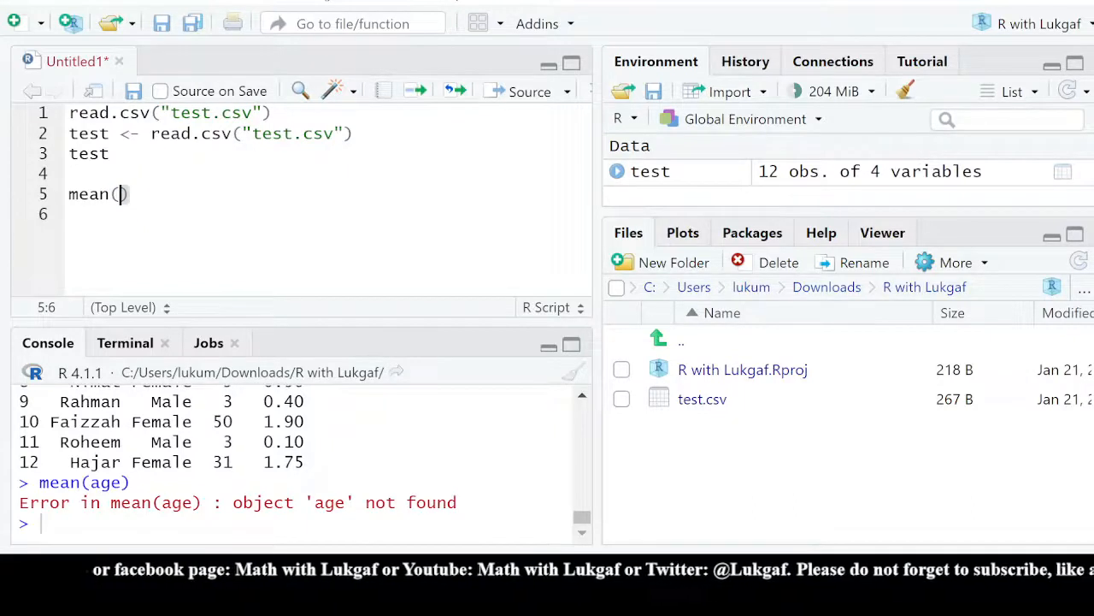
text(test)
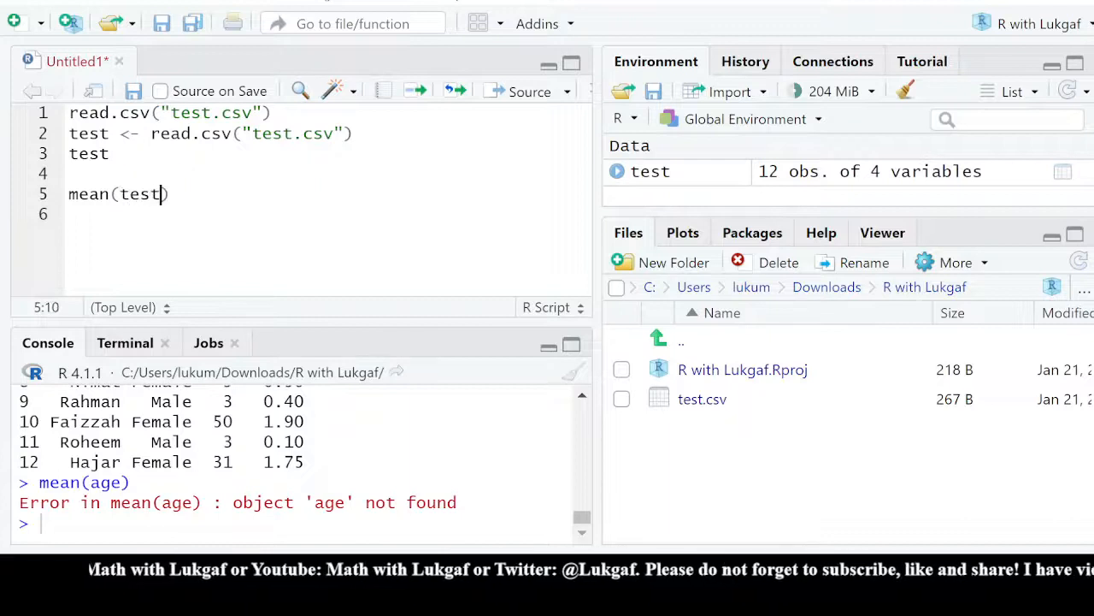
click(664, 175)
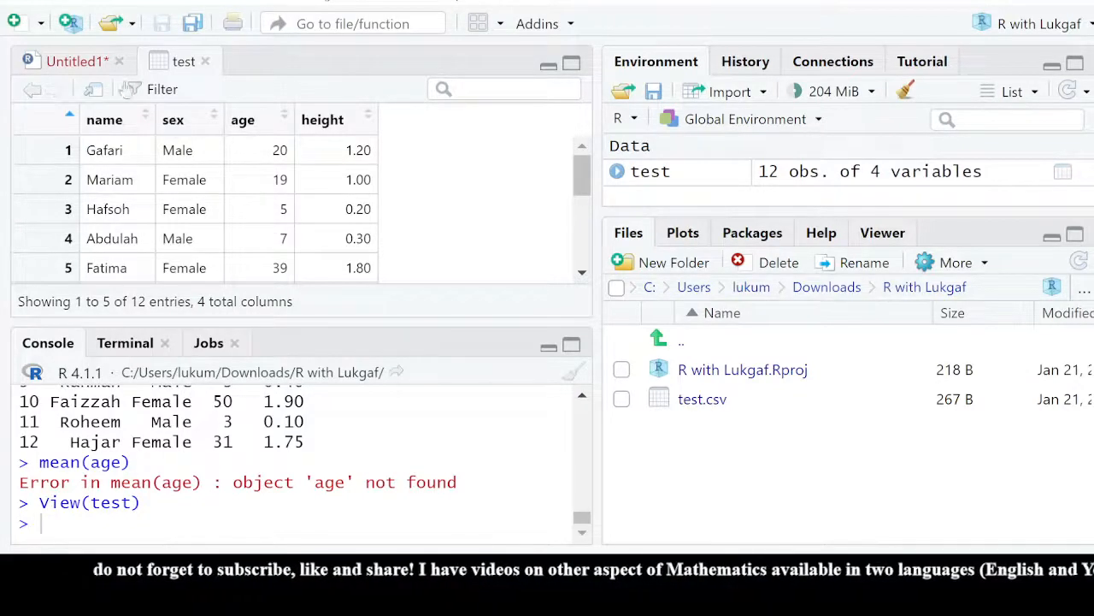
click(95, 61)
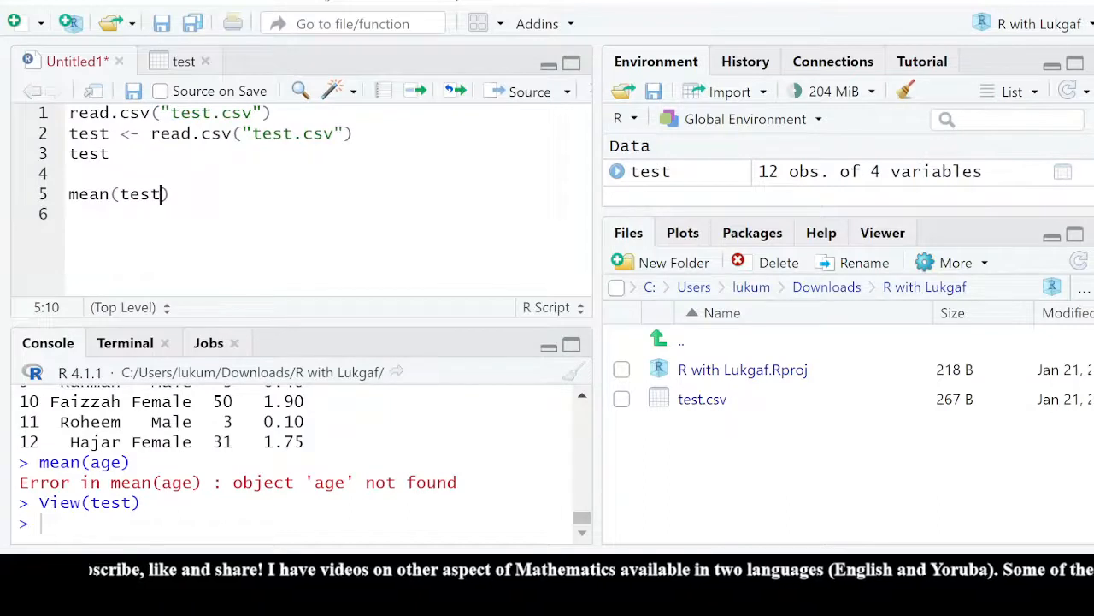
text($age)
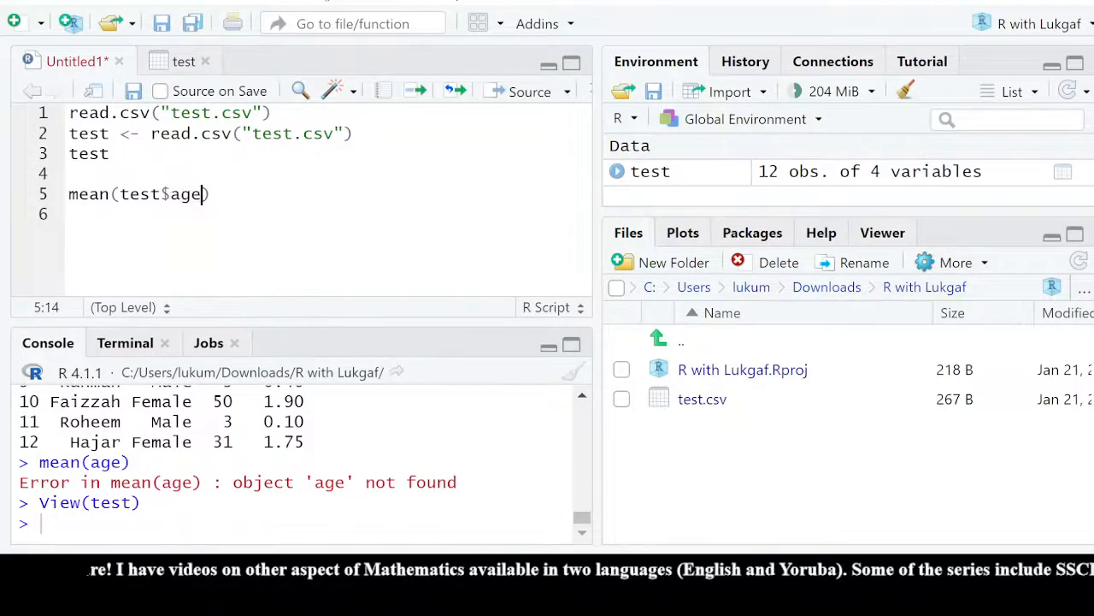
click(414, 90)
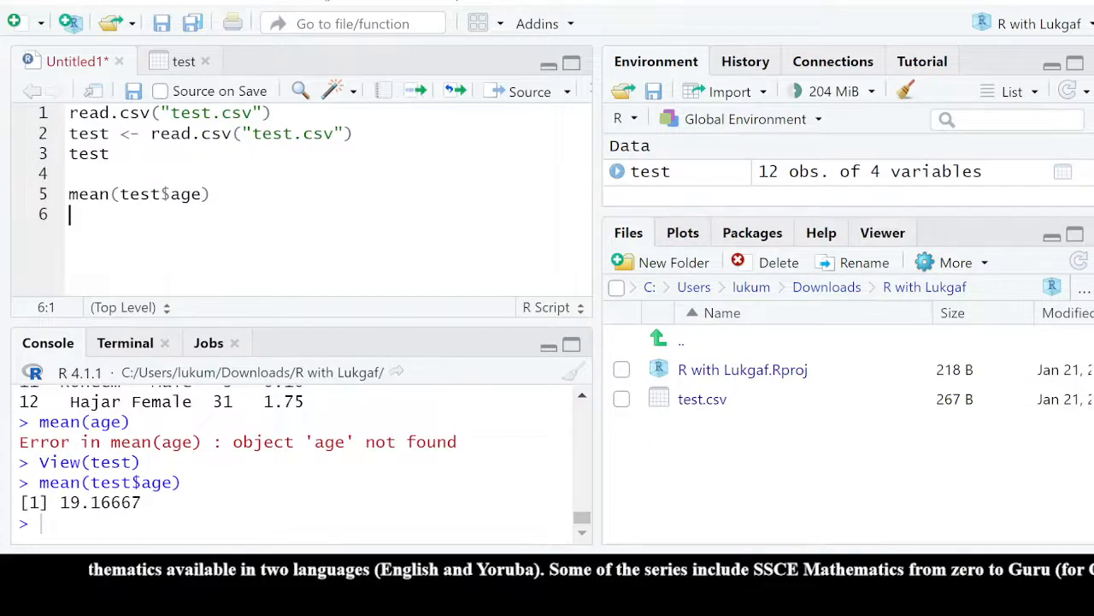
drag(141, 502, 60, 502)
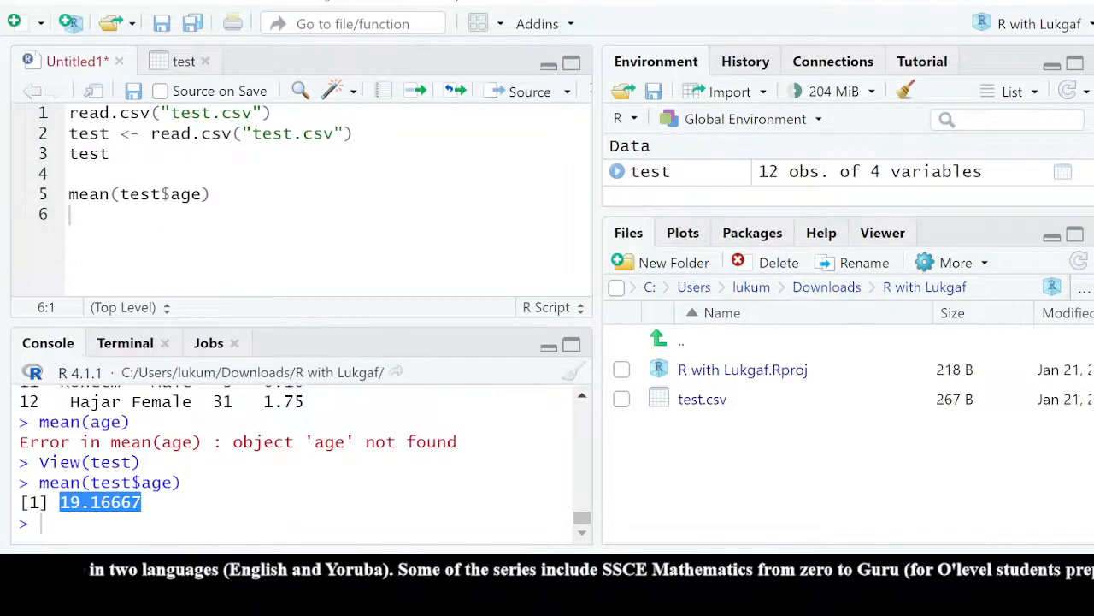
Add the line median(test$height) below the mean call and run it
click(71, 215)
text(mead)
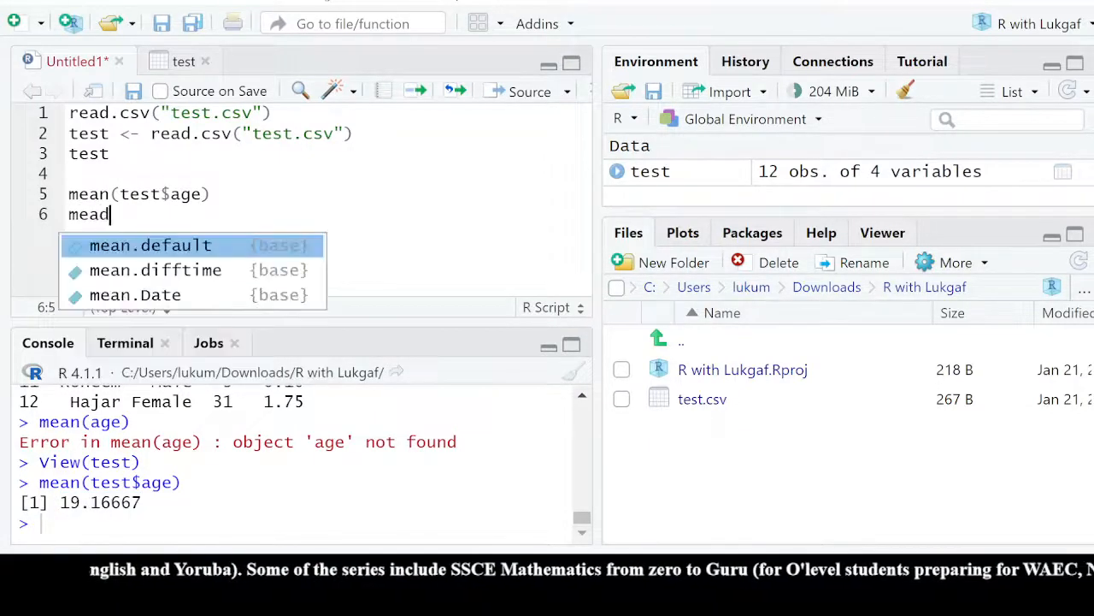
key(BackSpace)
key(BackSpace)
text(dian)
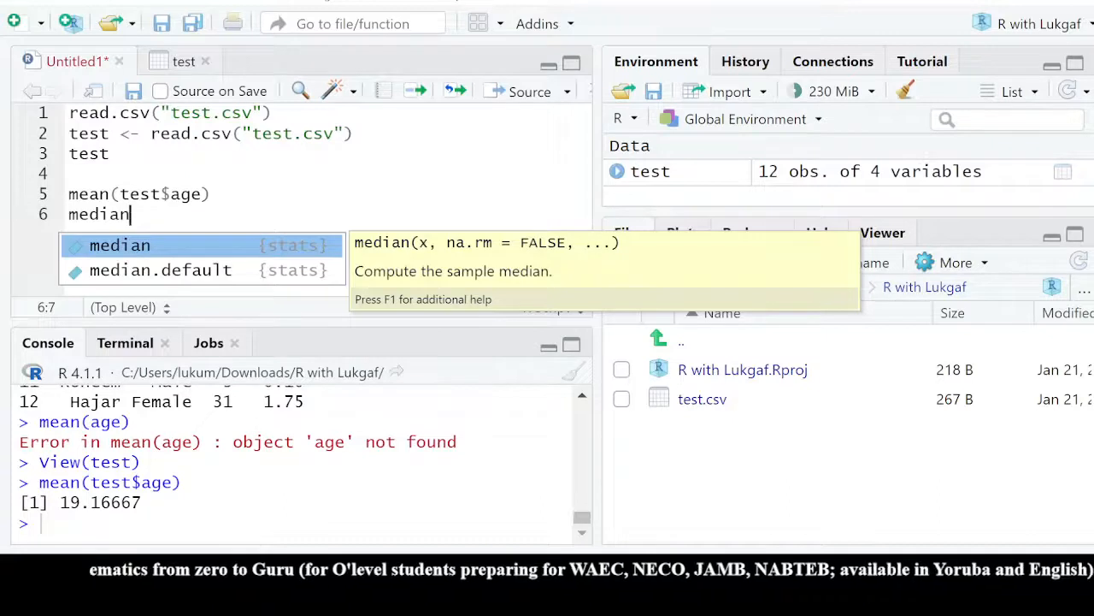
text(()
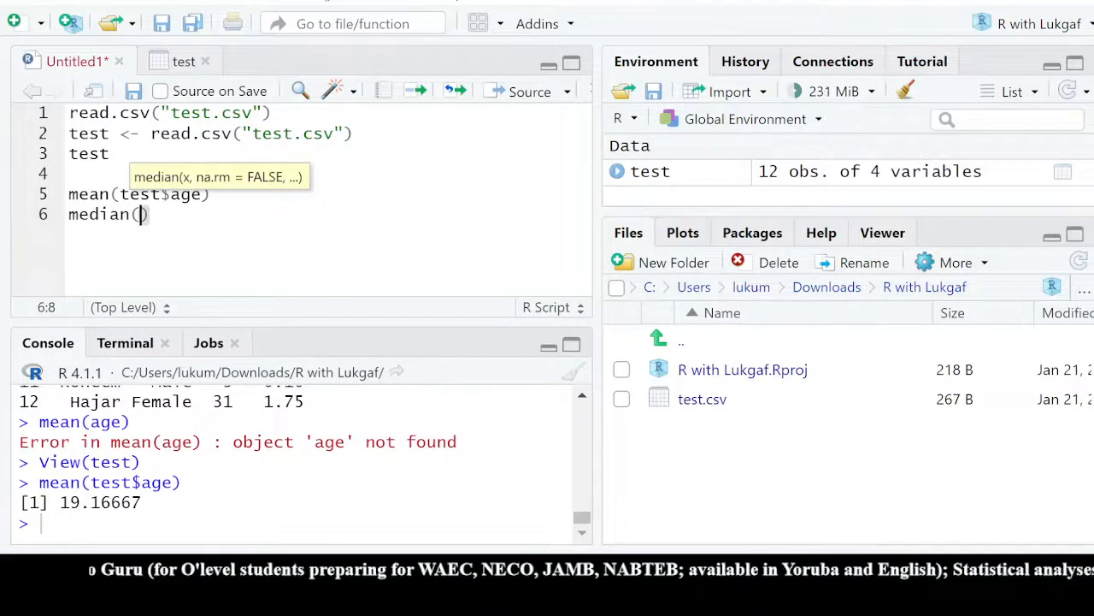
text(test)
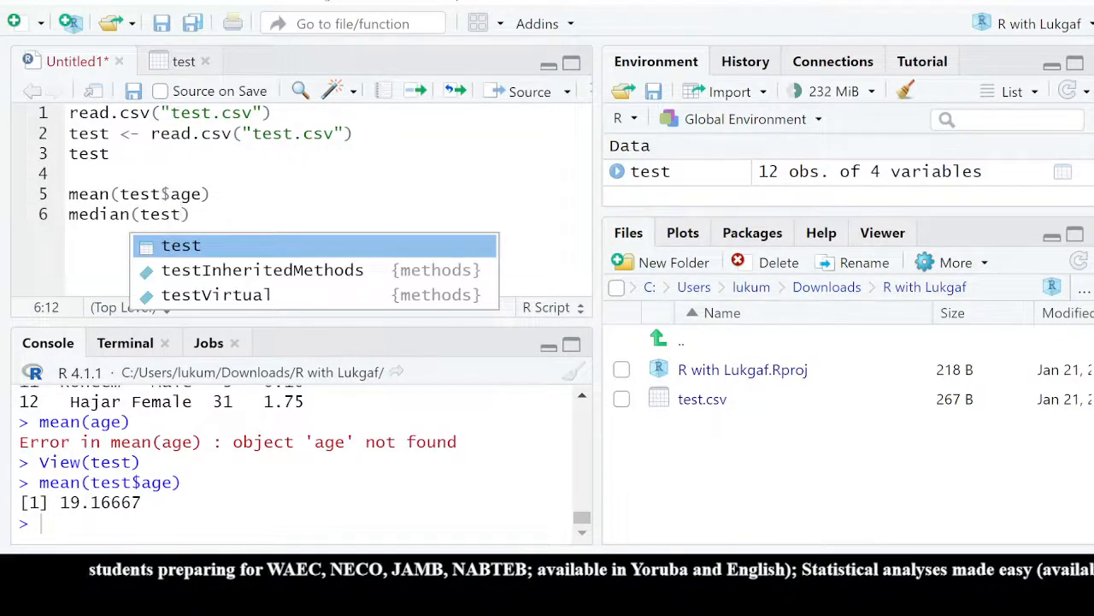
text($he)
text(ight)
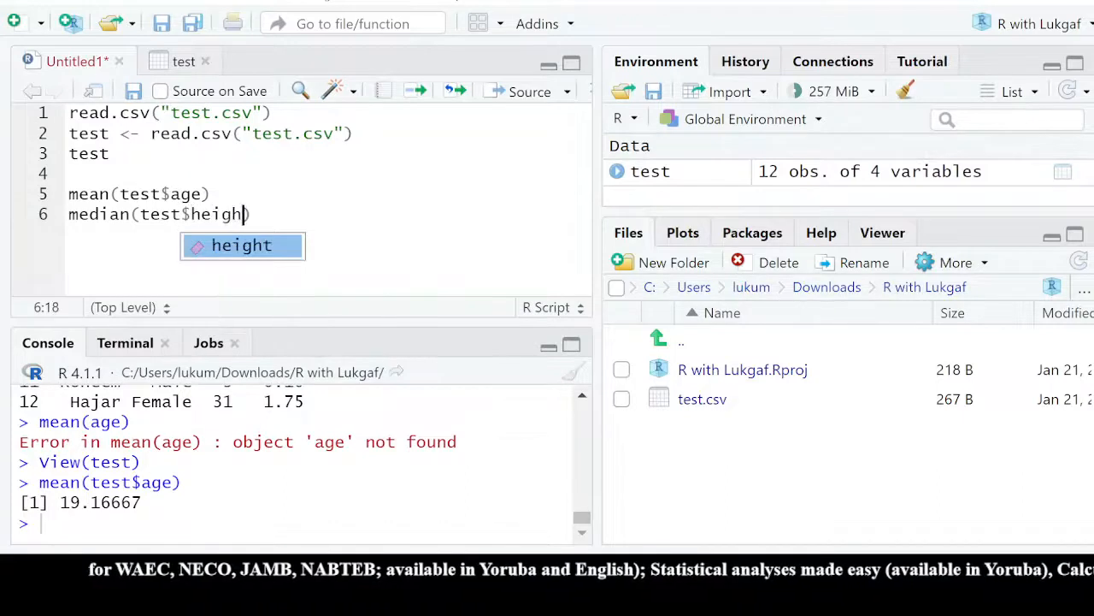
click(417, 90)
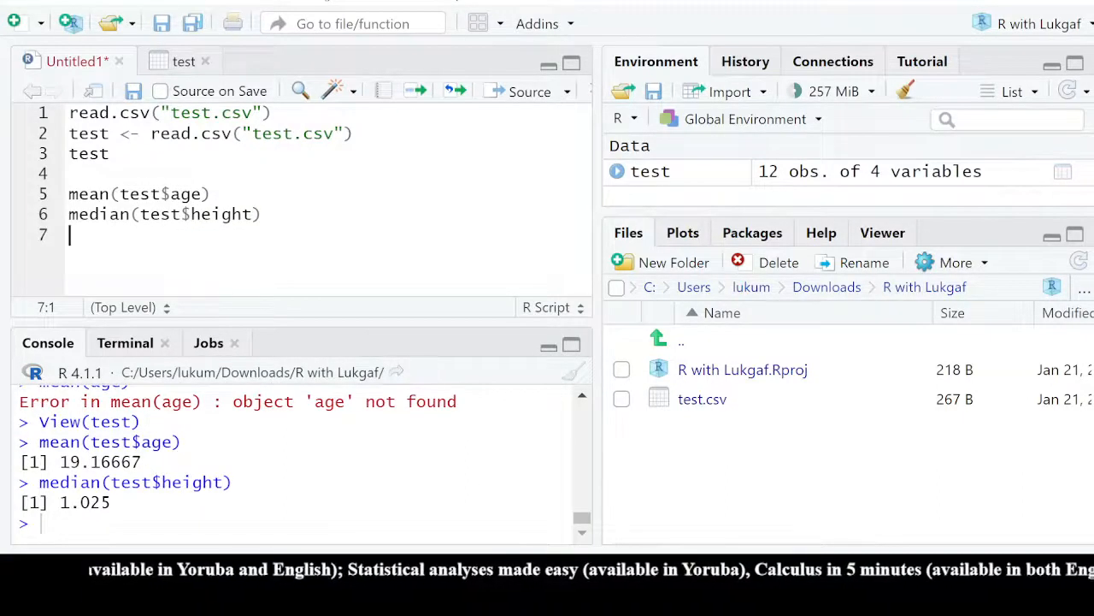
text(plot)
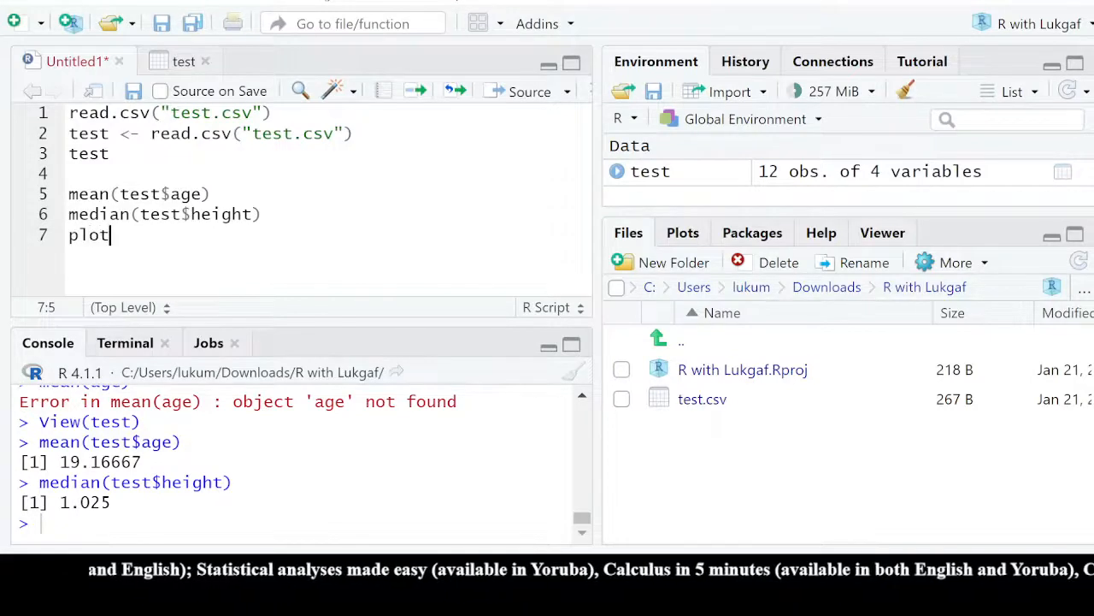
key(BackSpace)
key(BackSpace)
key(BackSpace)
key(BackSpace)
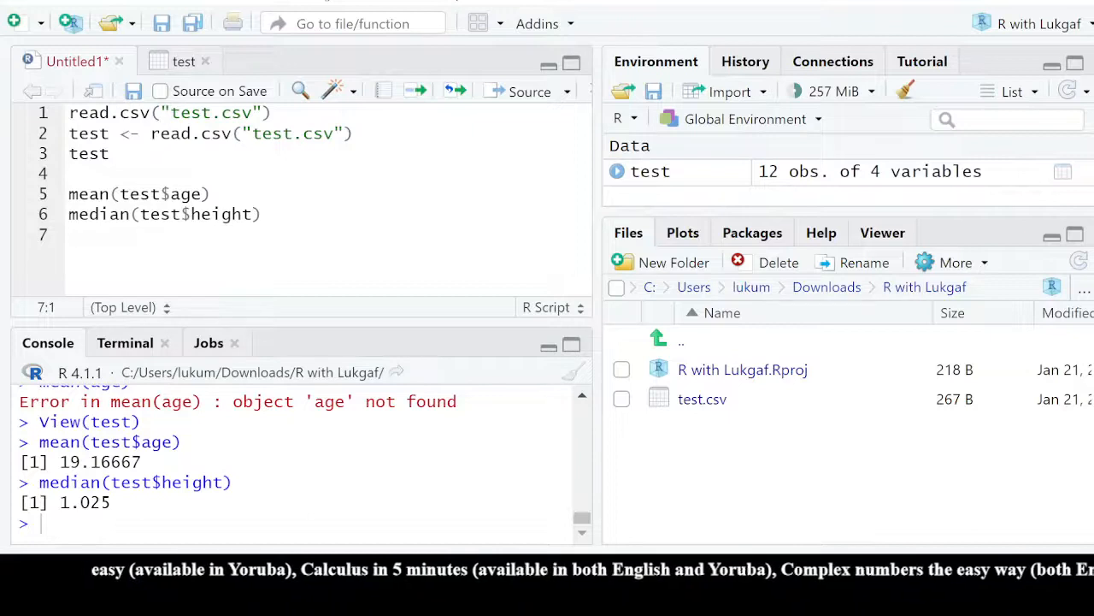
Add the line attach(test) below the median call and run it
text(attac)
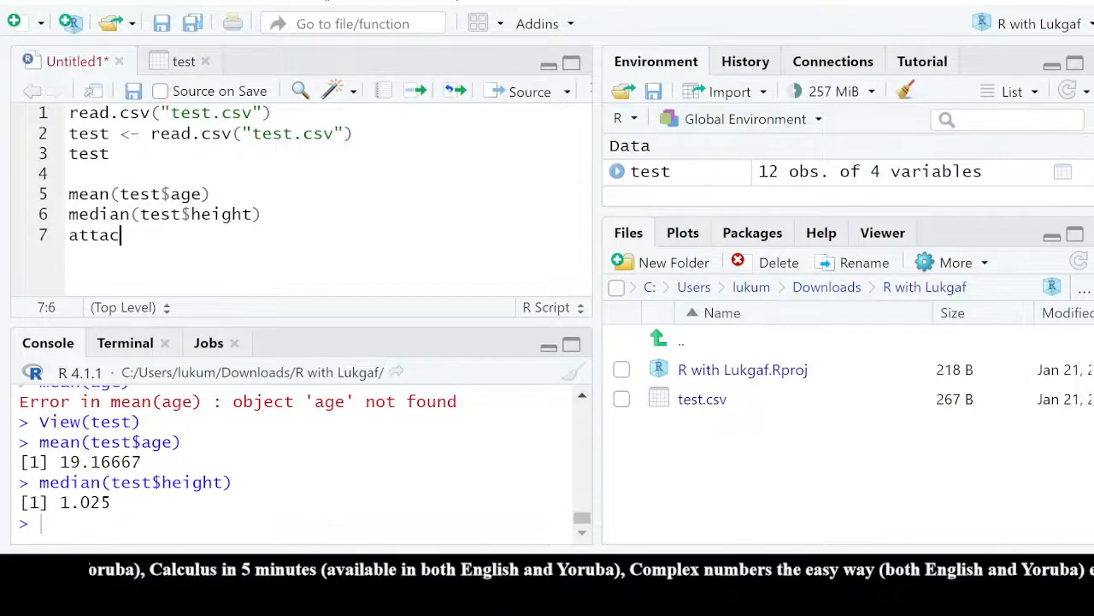
text(h()
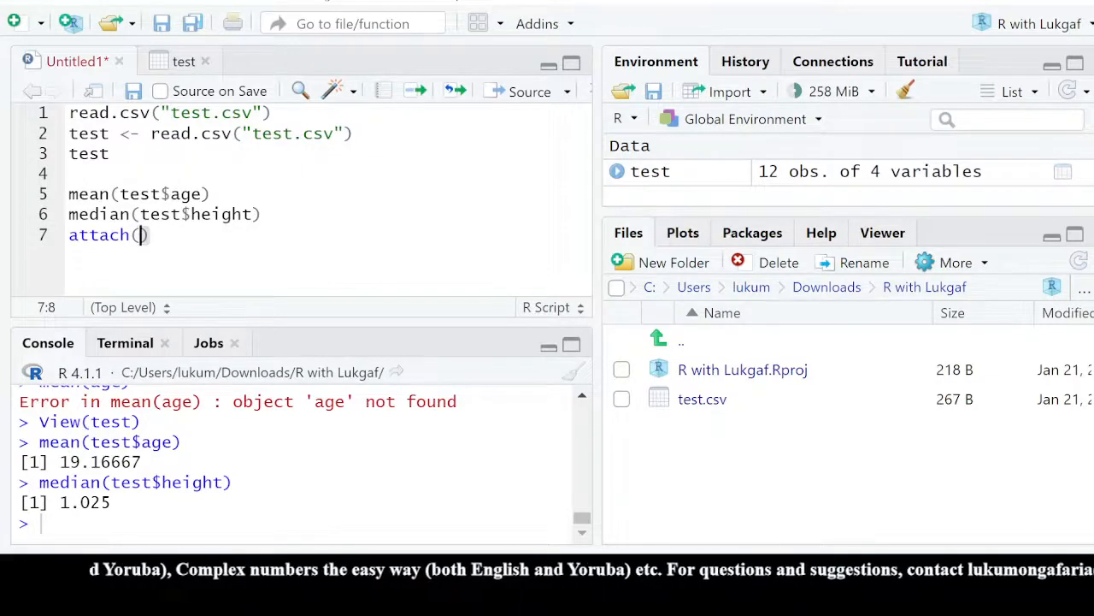
text(test)
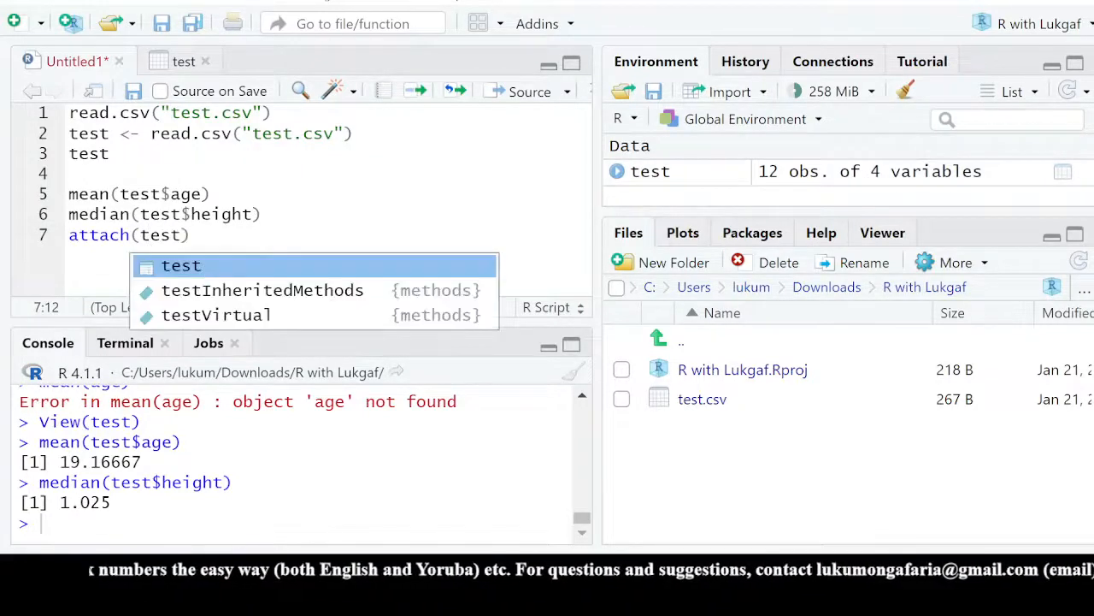
click(410, 91)
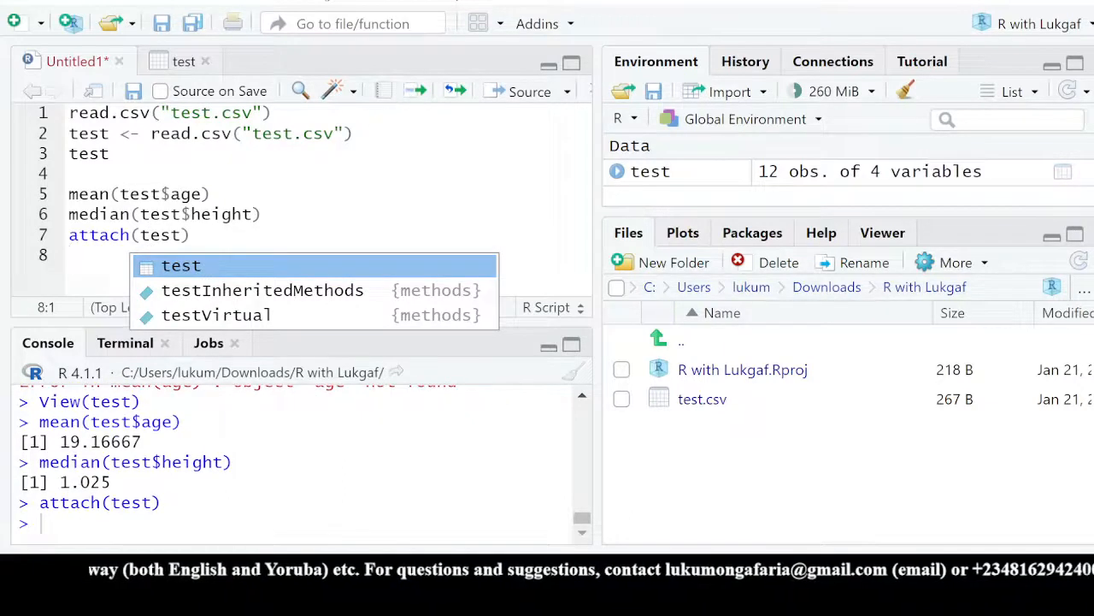
Add the line mean(age) directly below the attach call and run it
click(191, 235)
key(Return)
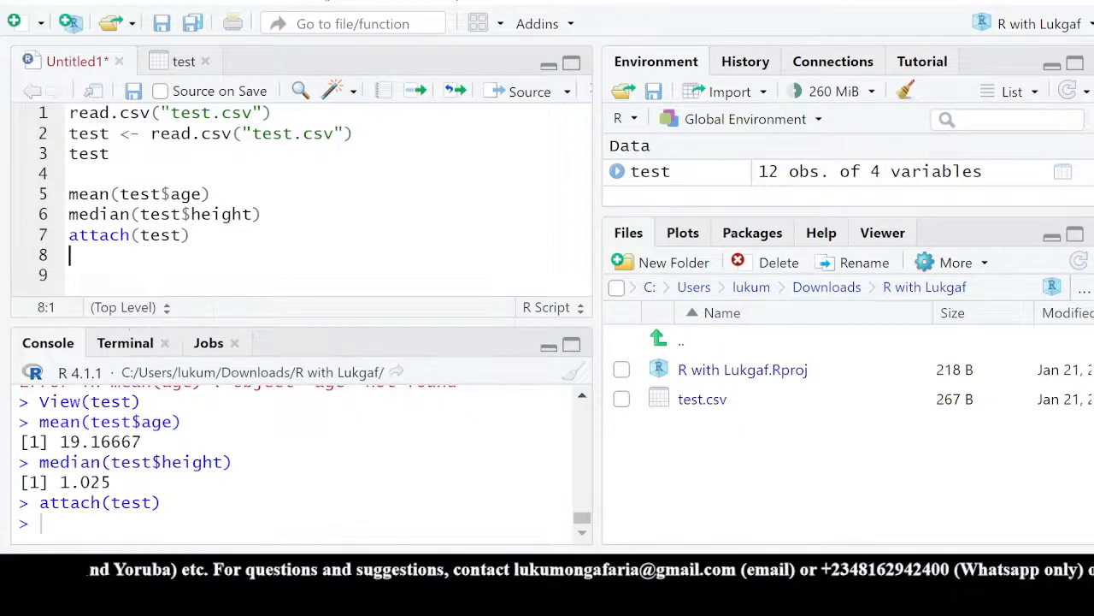
text(mean(age)
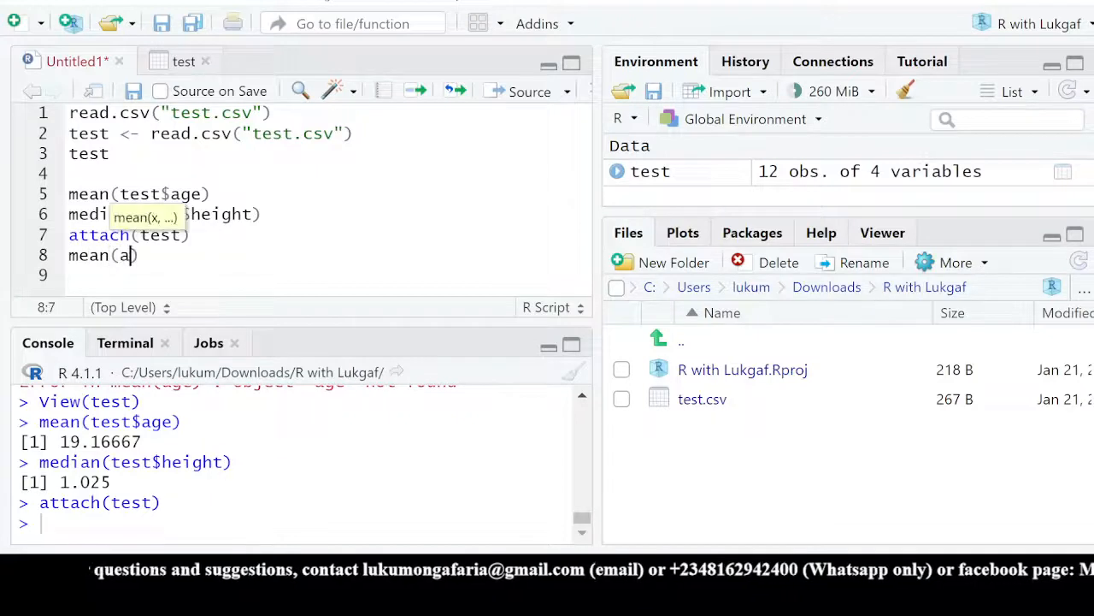
text())
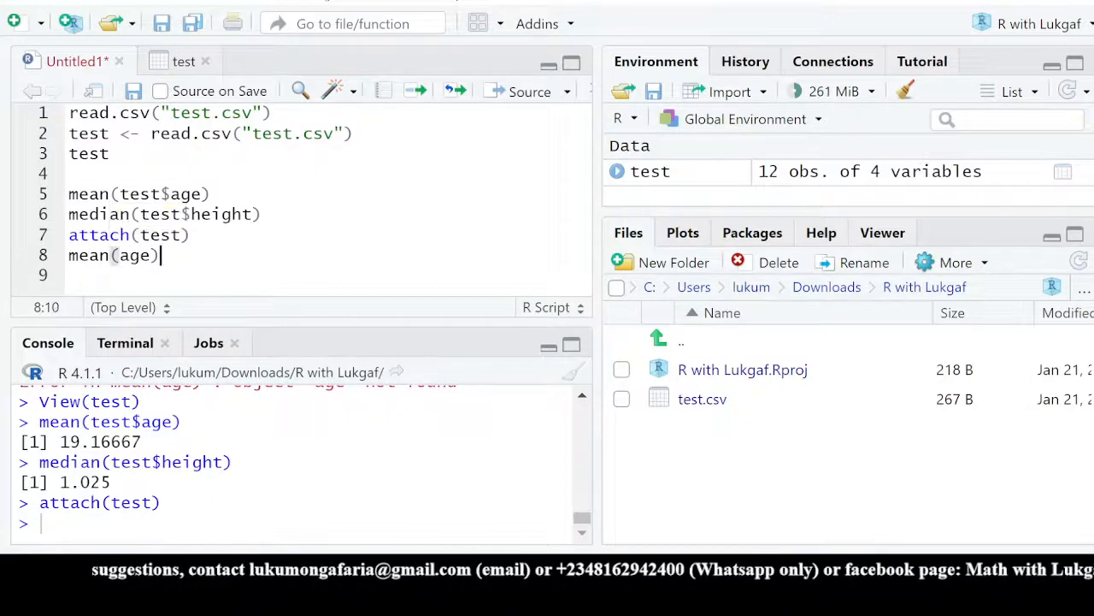
click(418, 92)
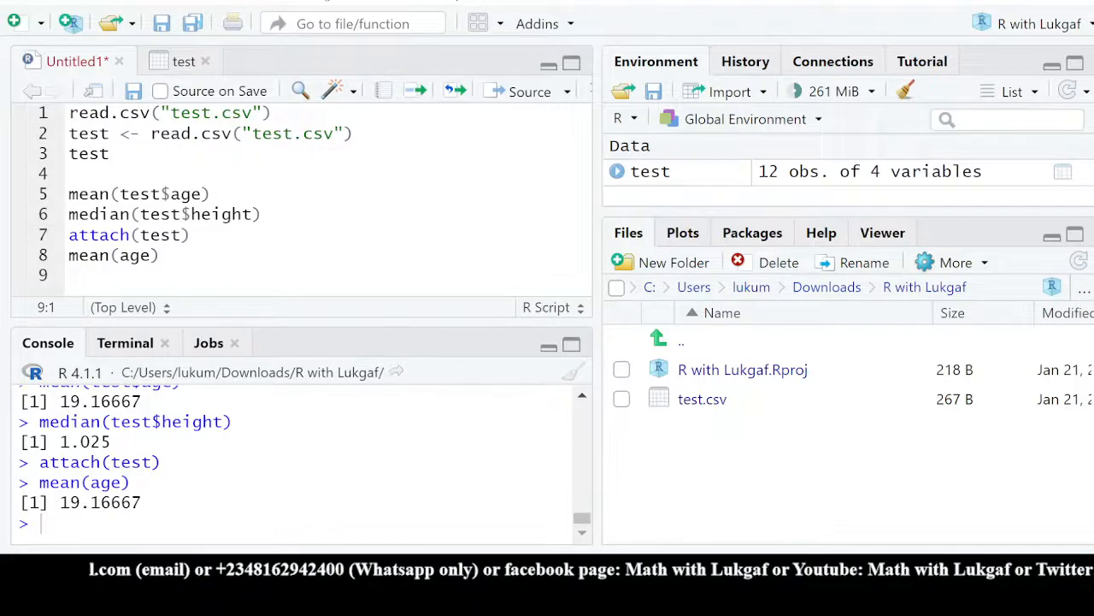
Add the line median(age) directly below the mean(age) call and run it
text(median)
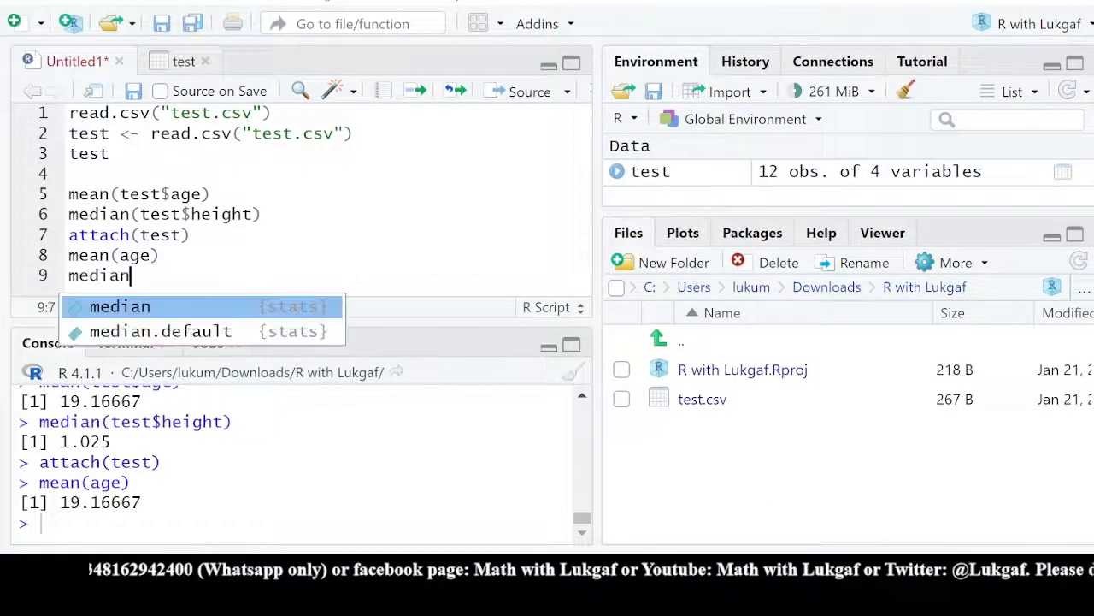
text((age)
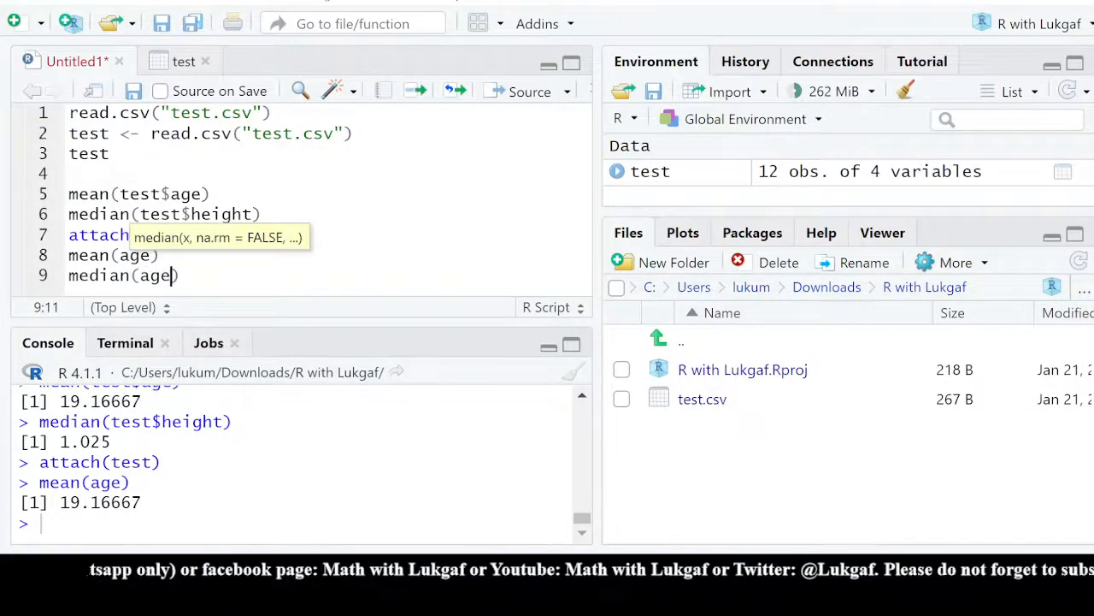
click(413, 92)
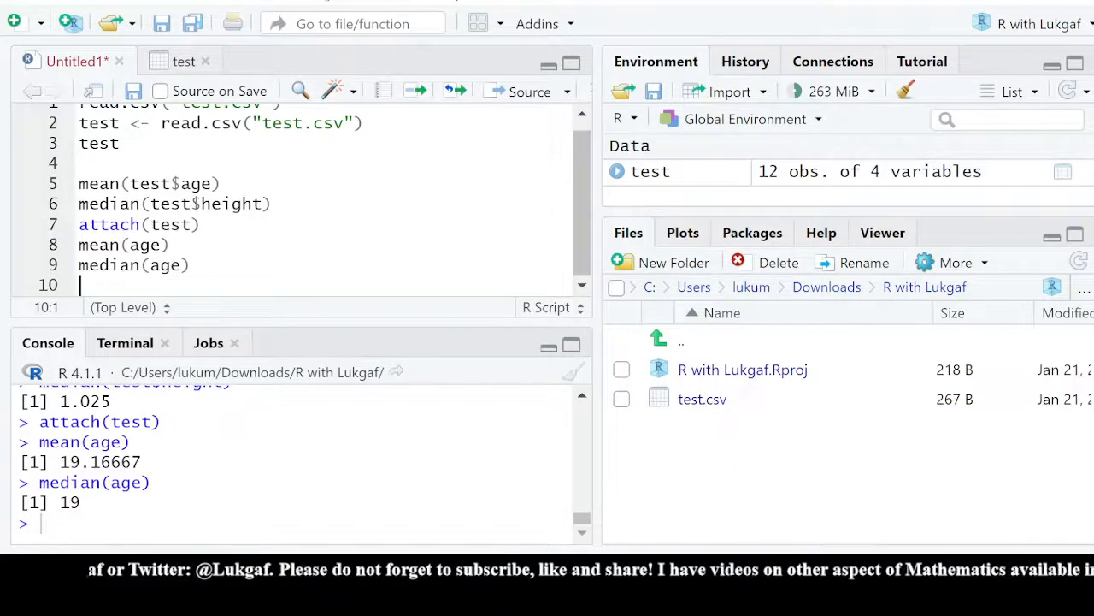
Add the line plot(name, sex) below the median(age) call, checking the column names in the test data table, and run it
text(plot)
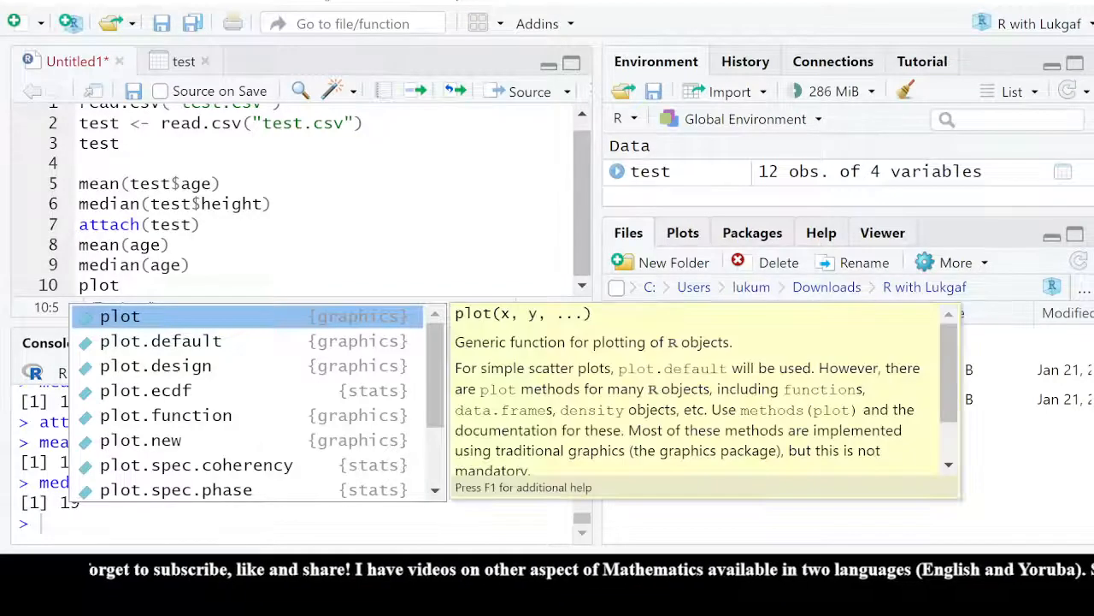
text(()
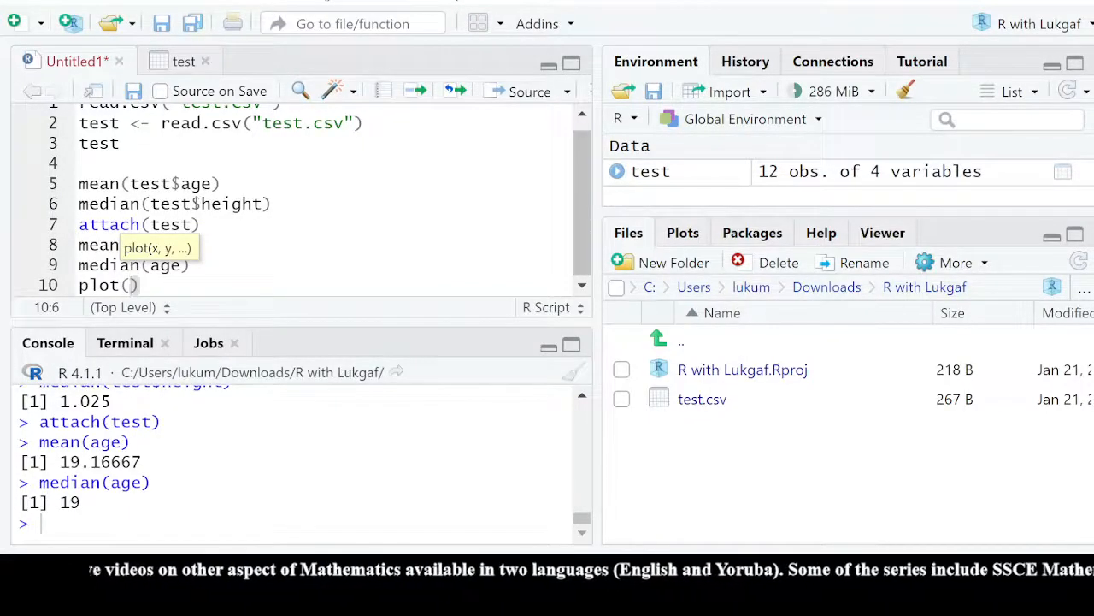
click(182, 66)
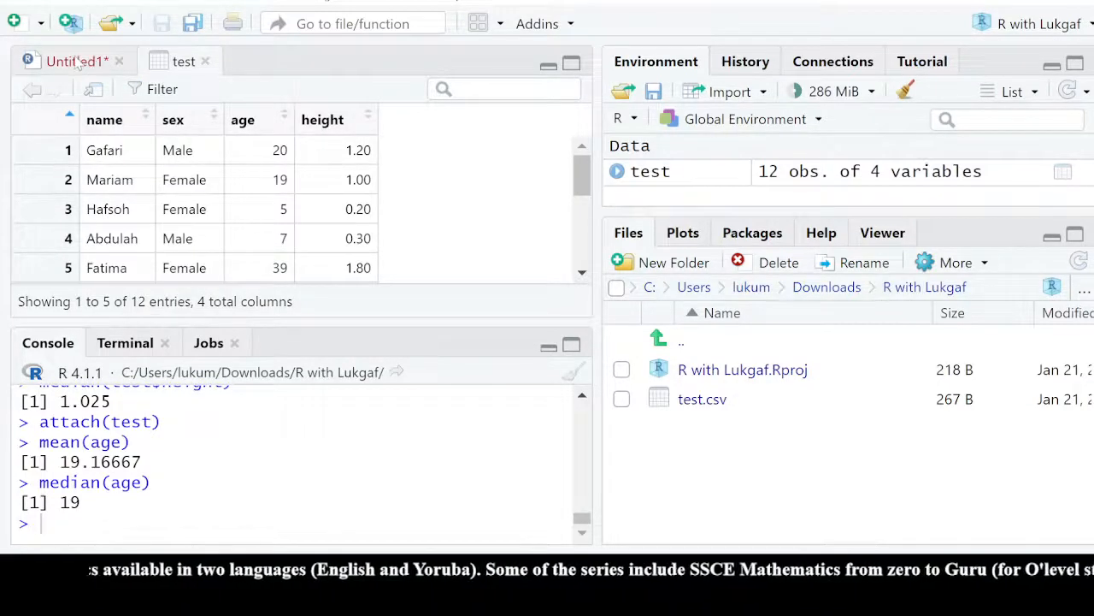
click(76, 61)
text(name)
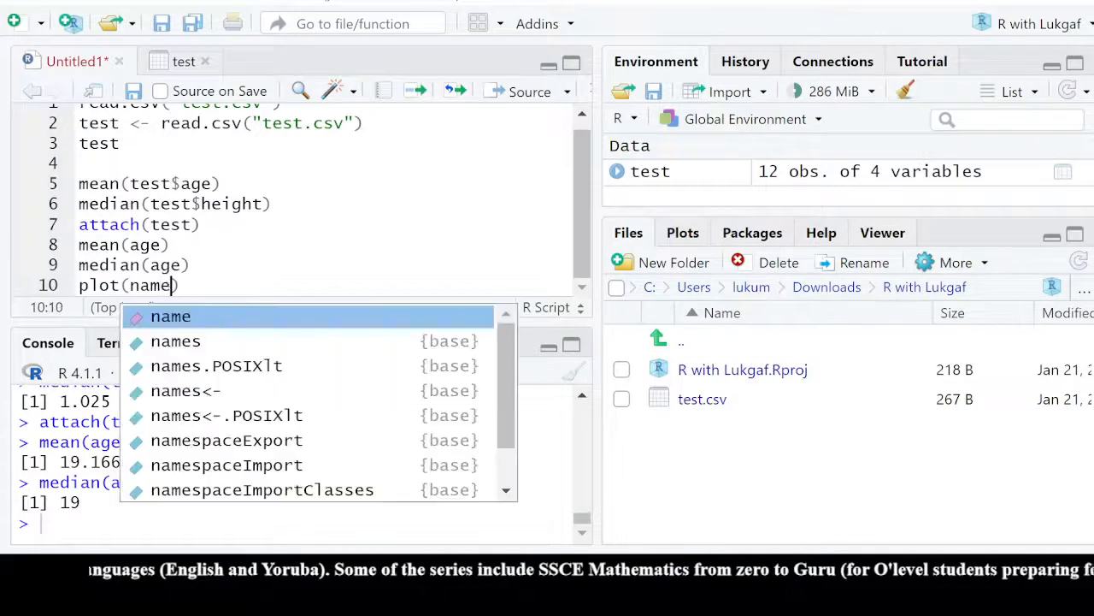
text(,)
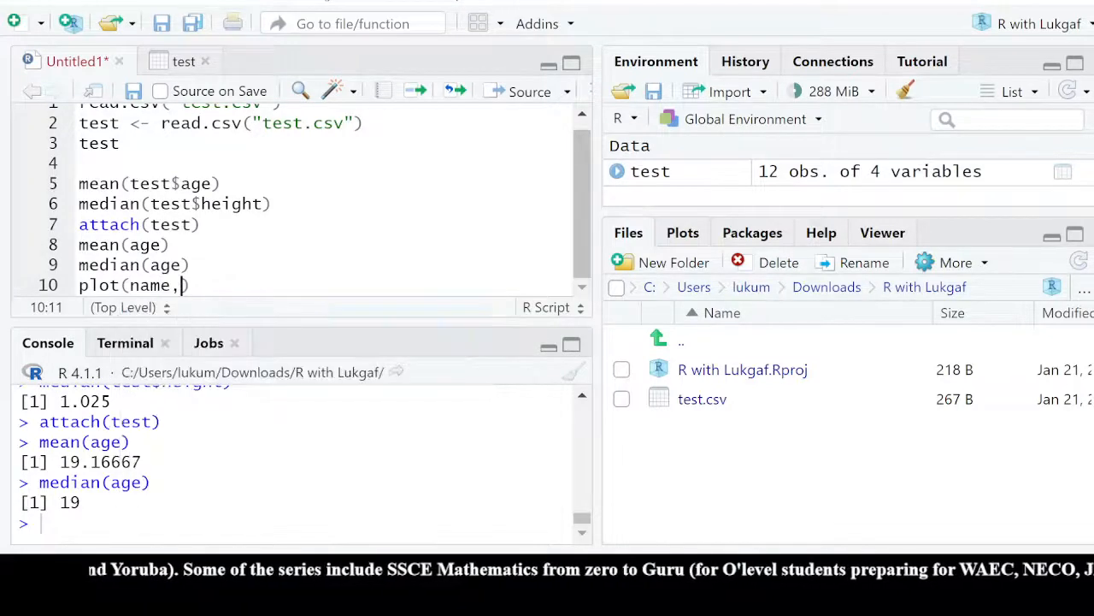
text( sex)
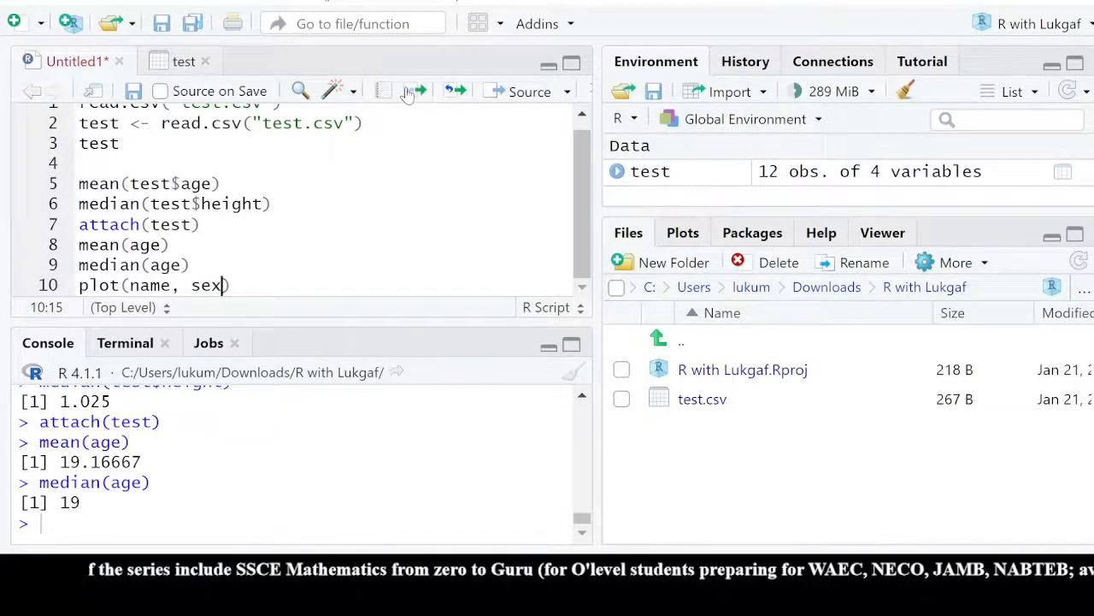
click(410, 92)
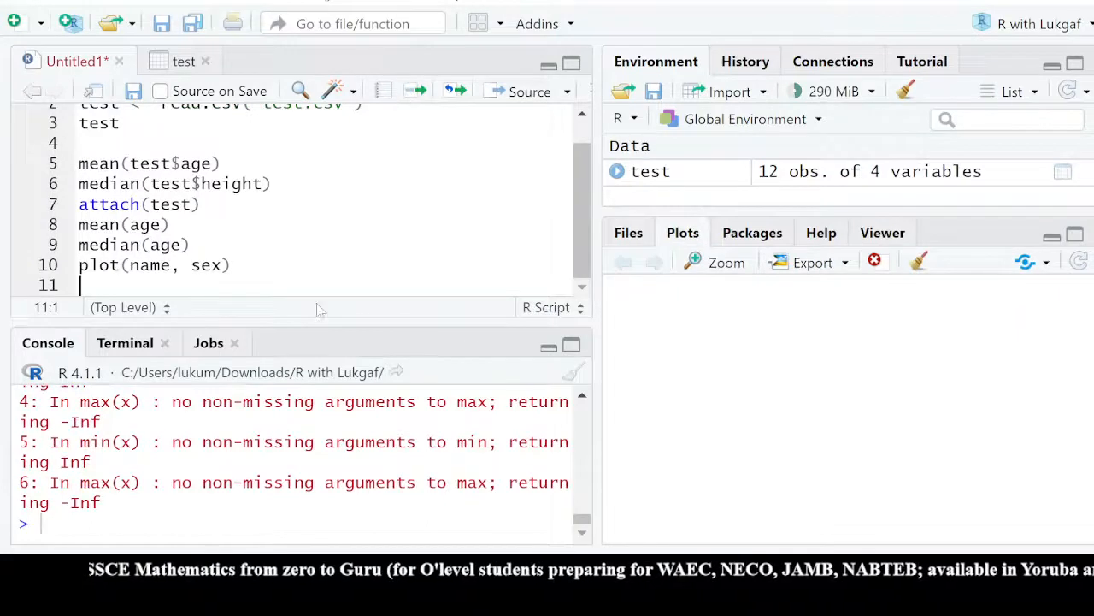
Change the arguments of the plot call to the formula name~sex and run the line
click(222, 266)
key(BackSpace)
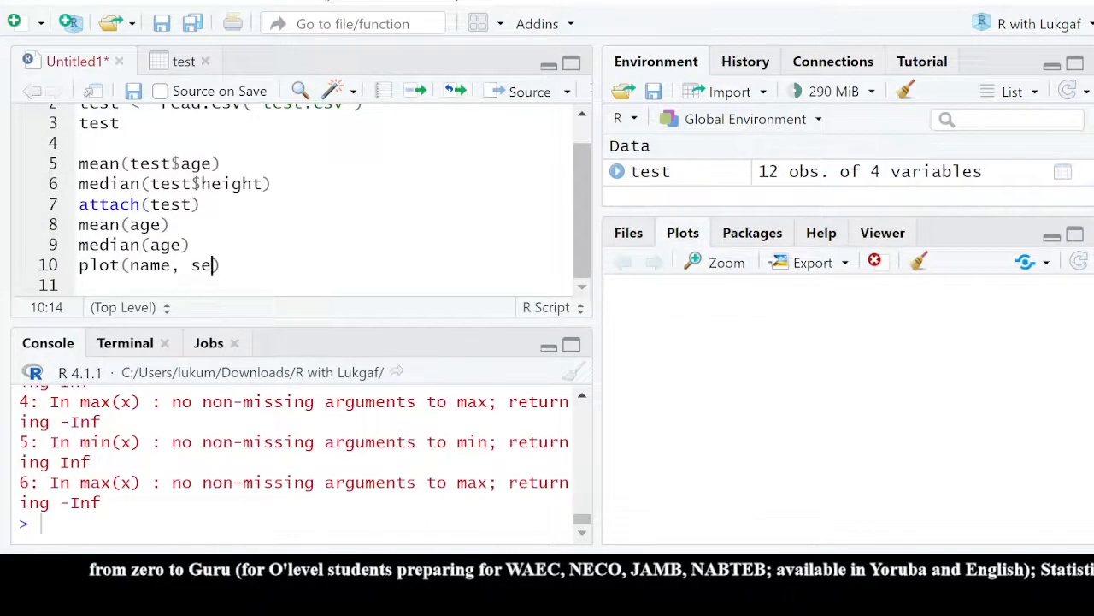
key(BackSpace)
key(BackSpace)
key(BackSpace)
key(BackSpace)
key(BackSpace)
key(BackSpace)
key(BackSpace)
key(BackSpace)
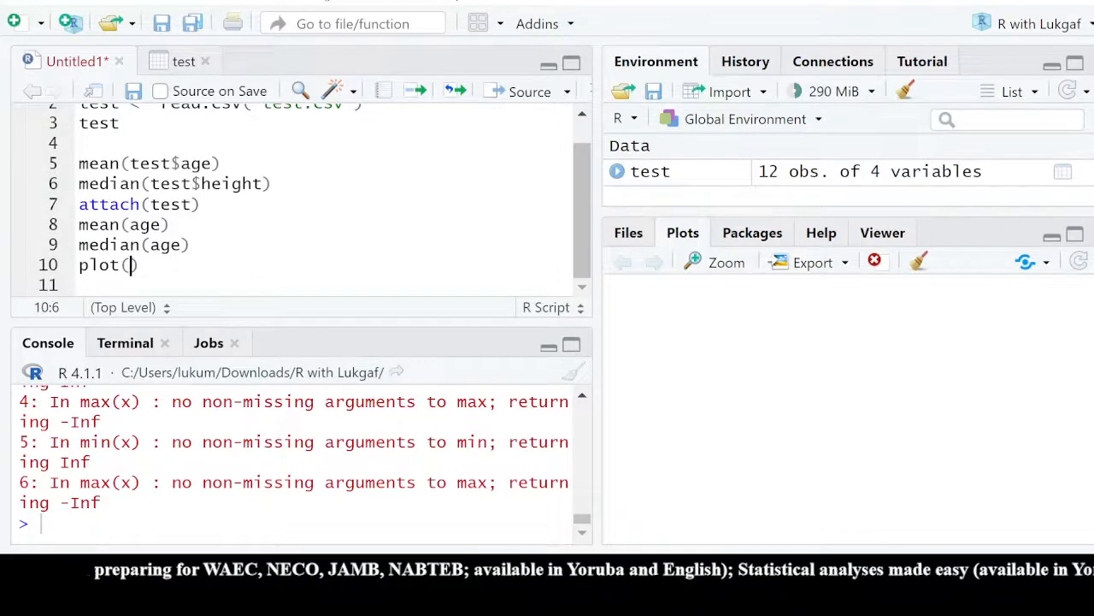
text(name~)
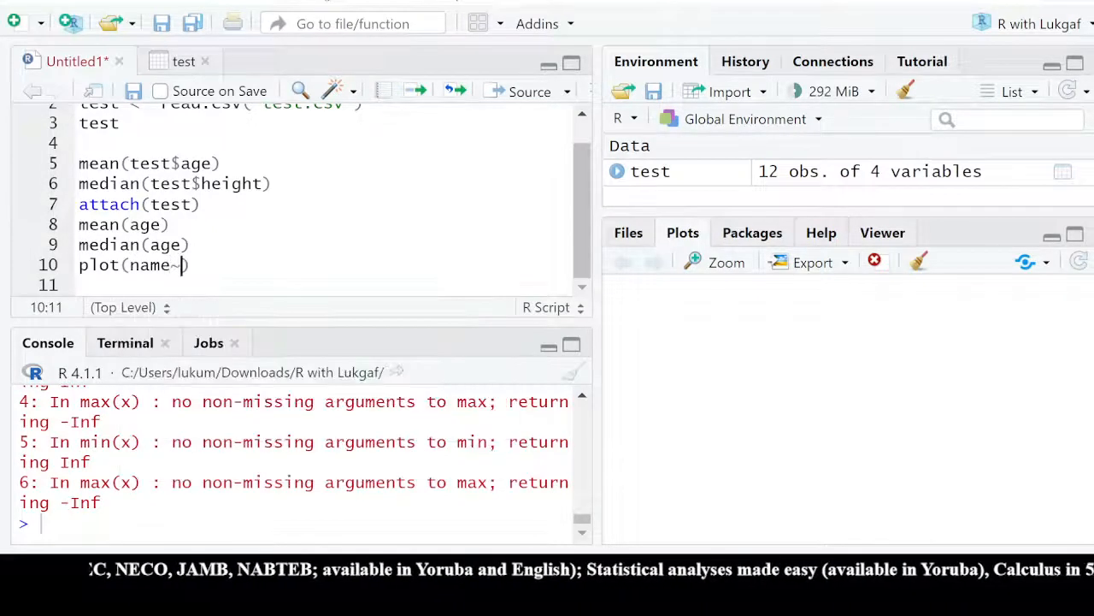
text(sex)
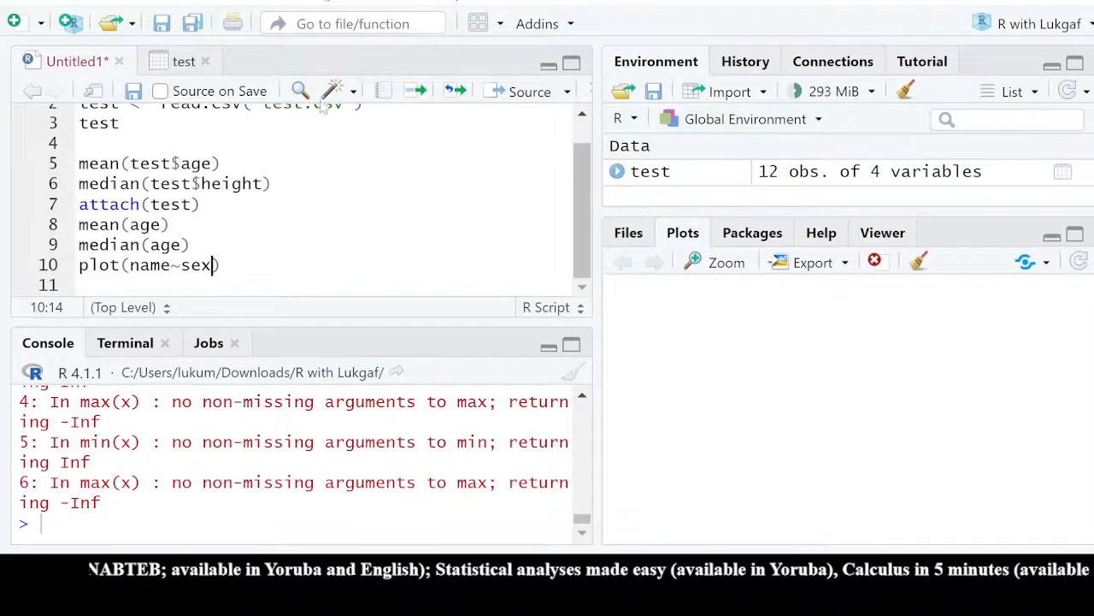
click(416, 91)
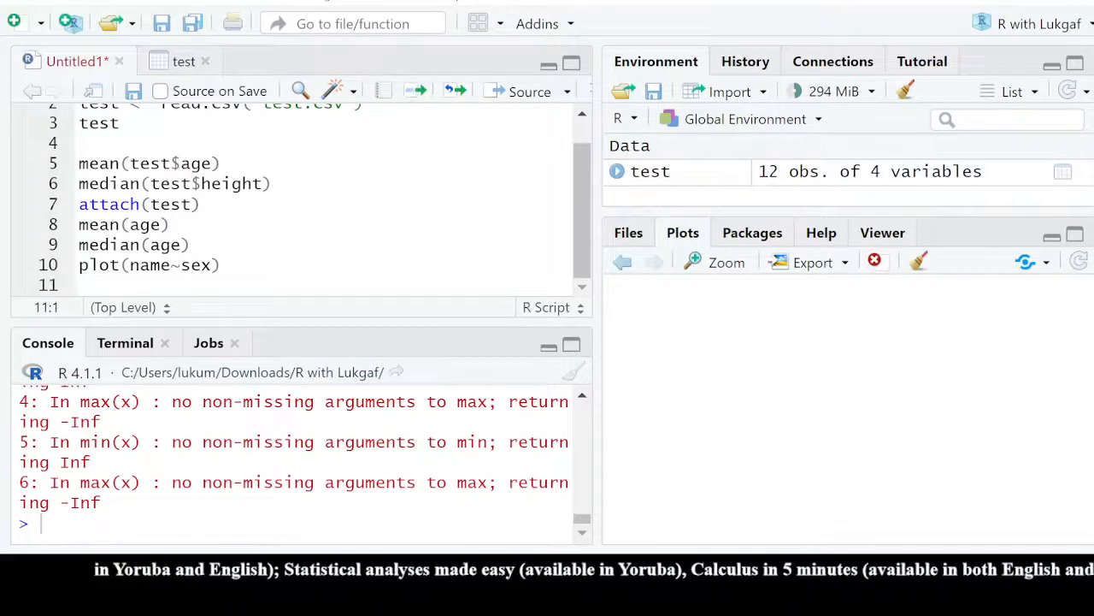
click(183, 65)
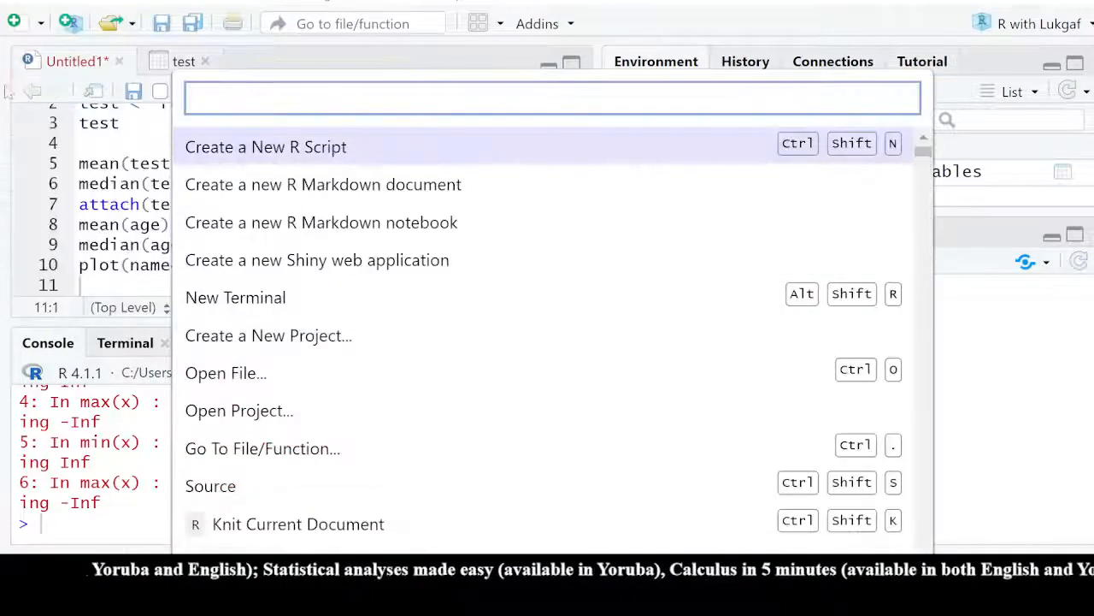
key(Escape)
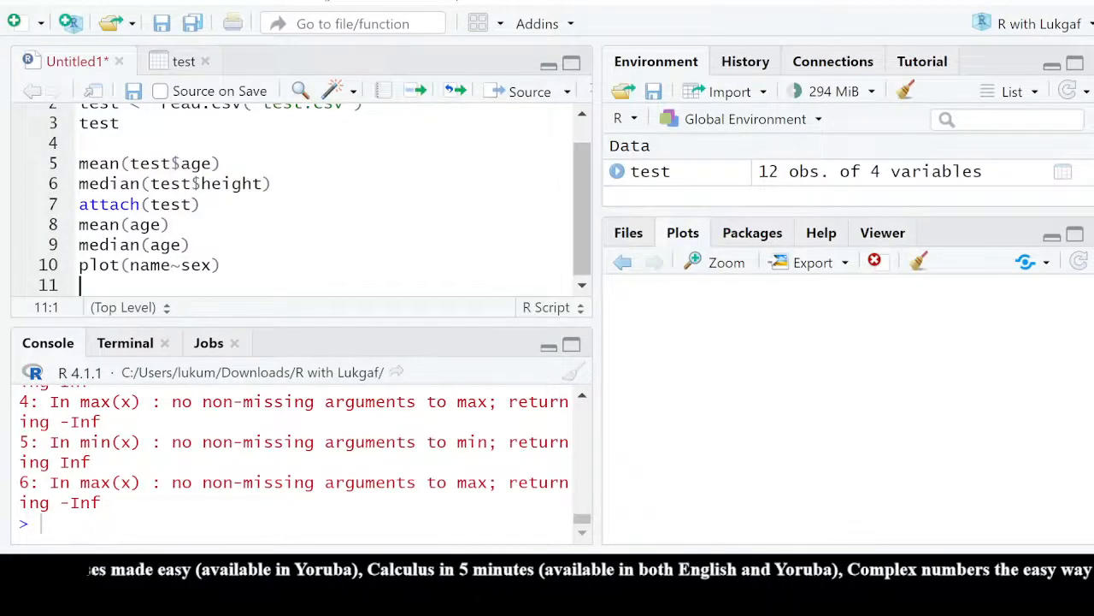
Replace the arguments of the plot call with sex, age and run the line
drag(212, 265, 130, 265)
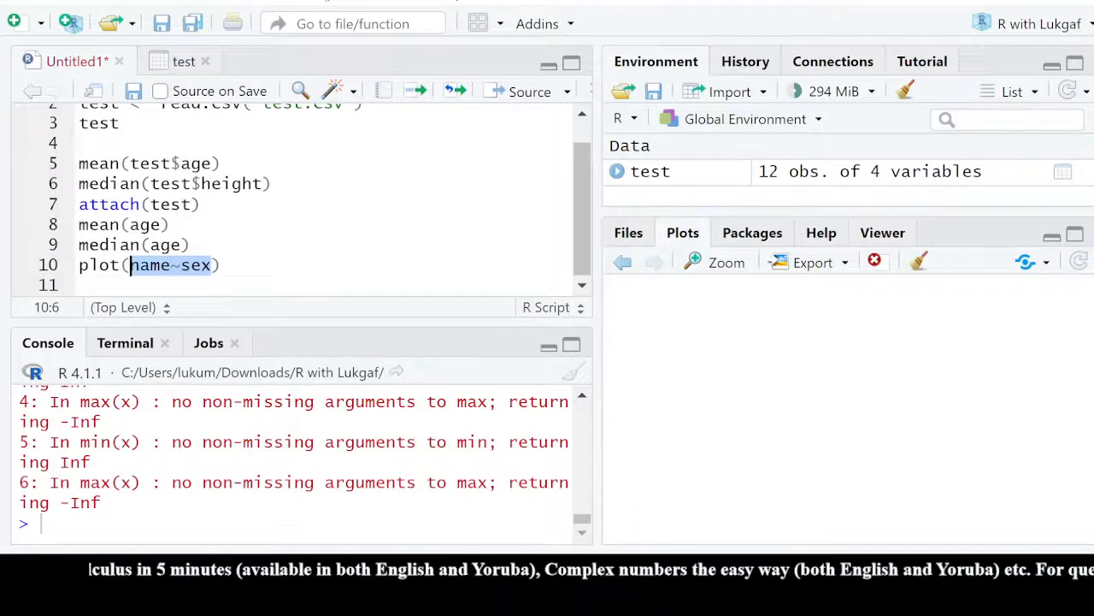
text(sex)
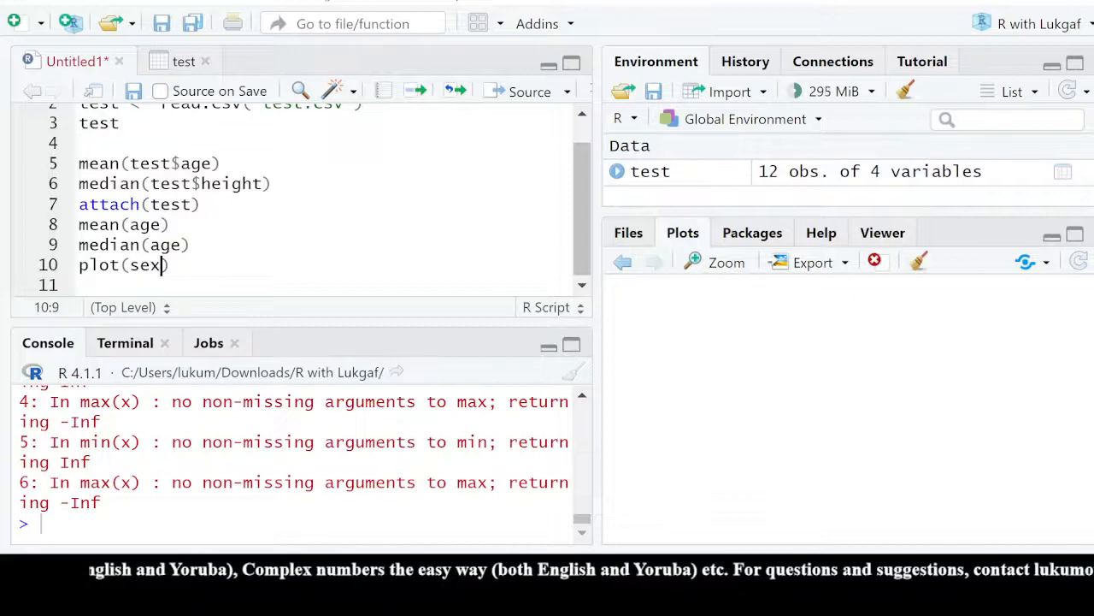
text(, age)
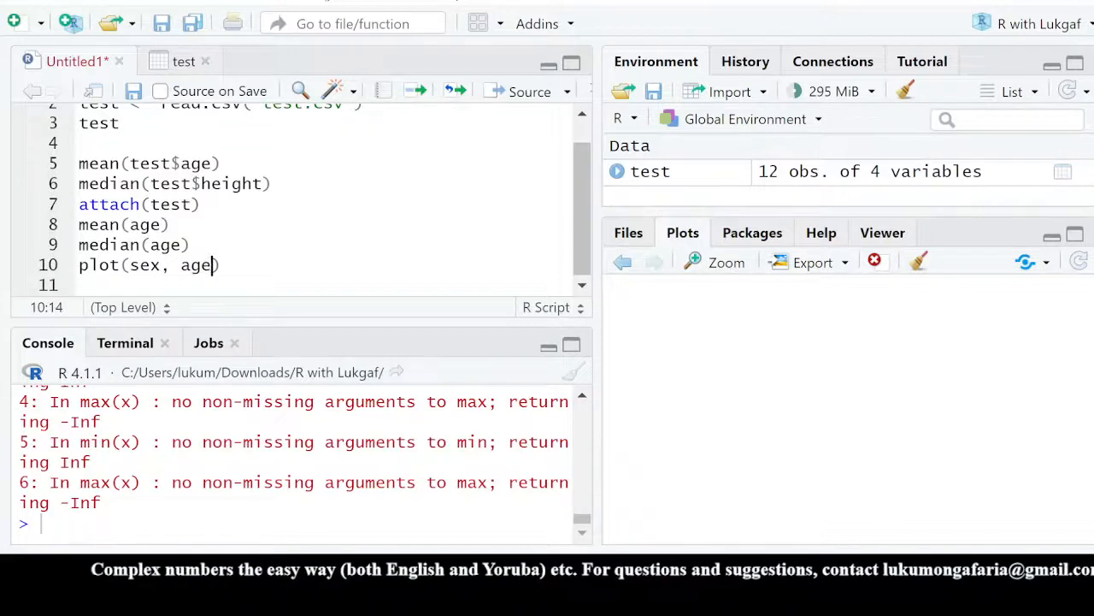
click(417, 91)
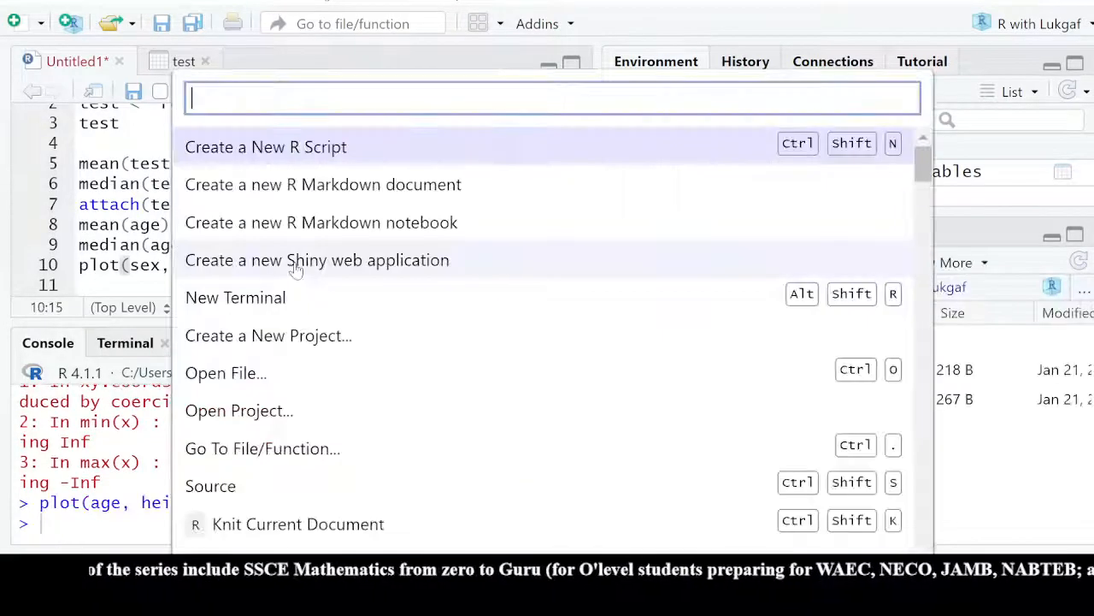
key(Escape)
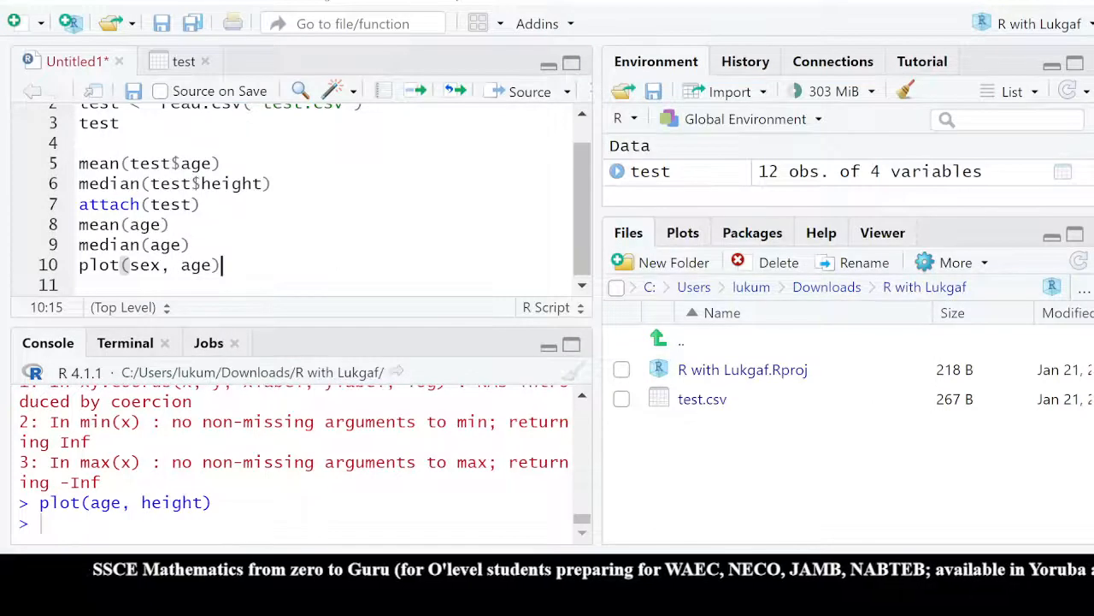
Replace the plot line with plot(age, height), run it, and examine the scatter plot in an enlarged view before closing that view
key(shift+Left)
key(shift+Left)
key(shift+Left)
key(shift+Left)
key(shift+Left)
key(shift+Left)
key(shift+Left)
key(shift+Left)
key(shift+Left)
key(shift+Left)
key(shift+Left)
key(shift+Left)
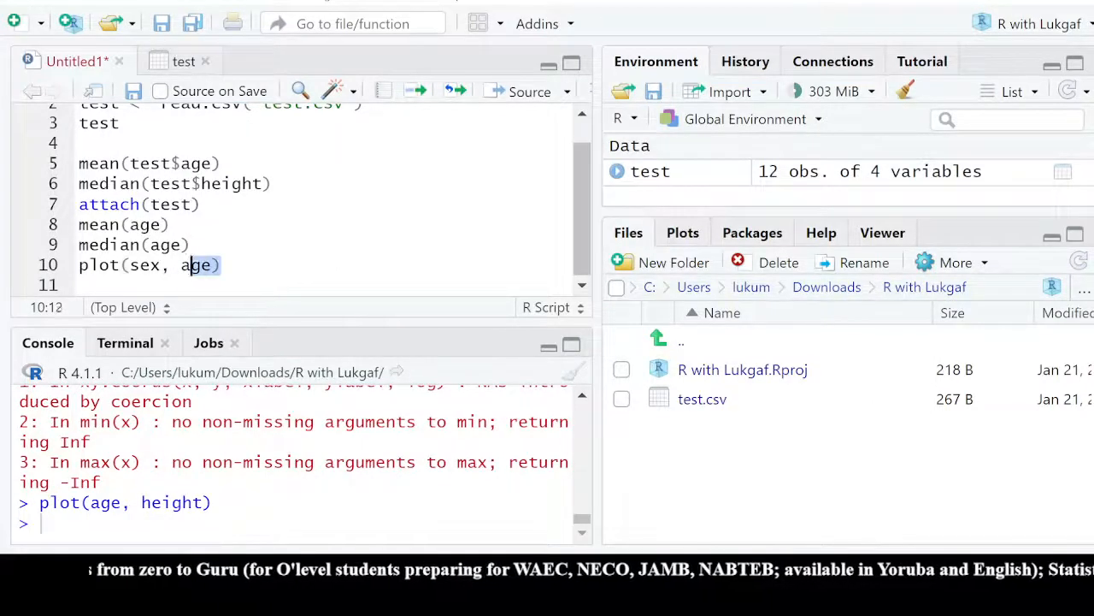
key(shift+Left)
key(shift+Left)
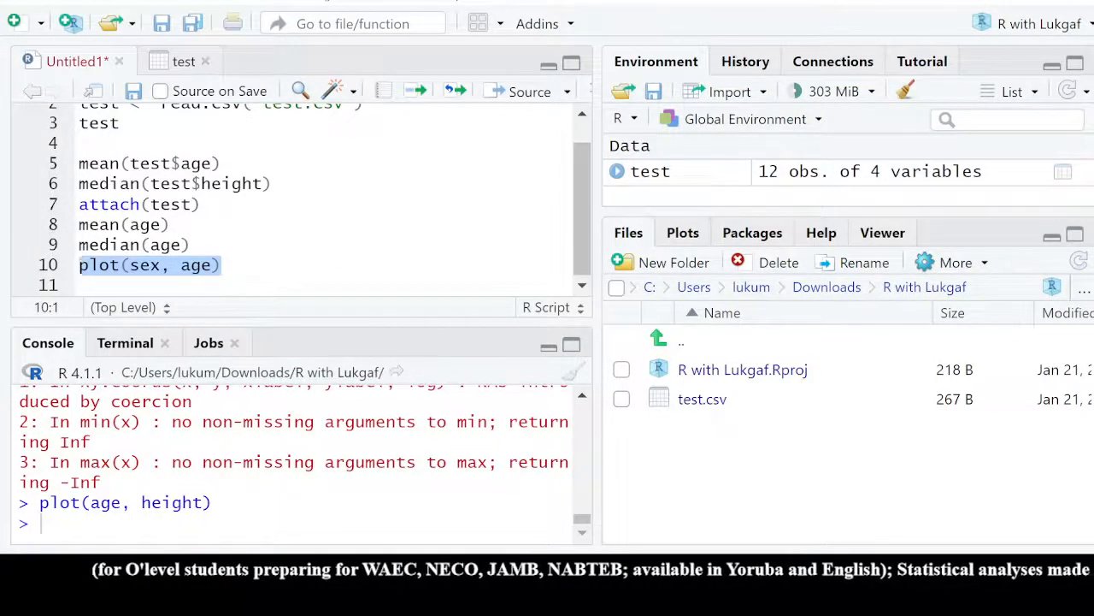
text(plot(age)
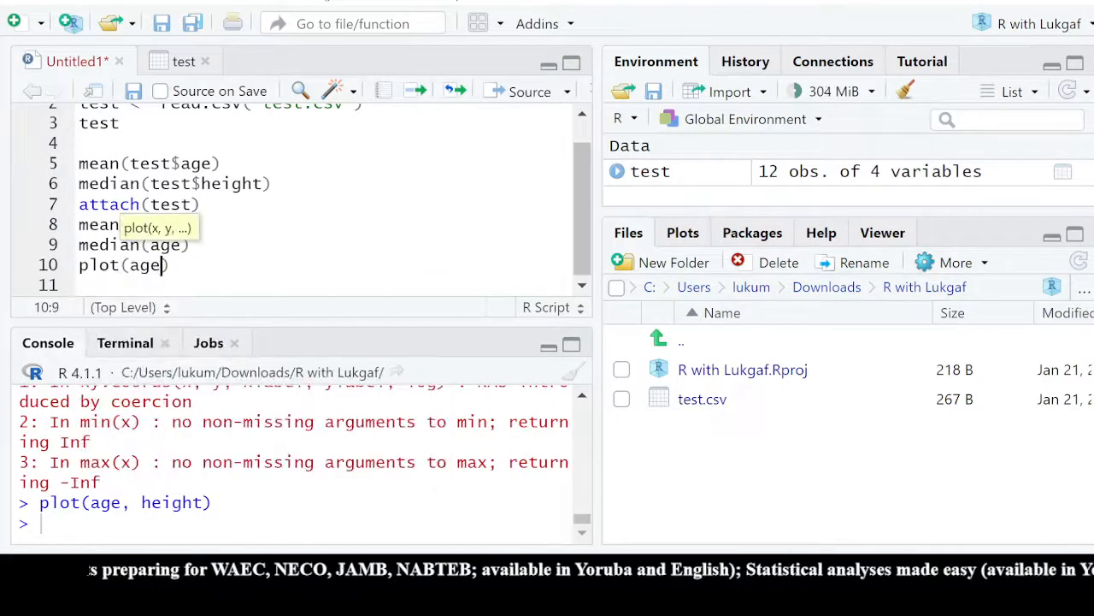
text(, height)
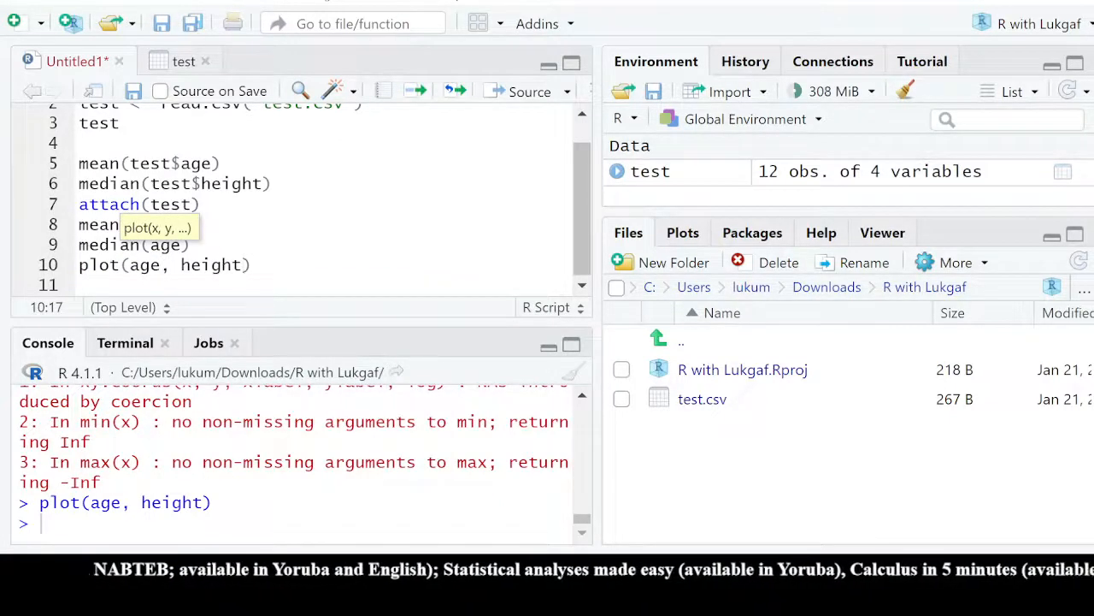
click(416, 94)
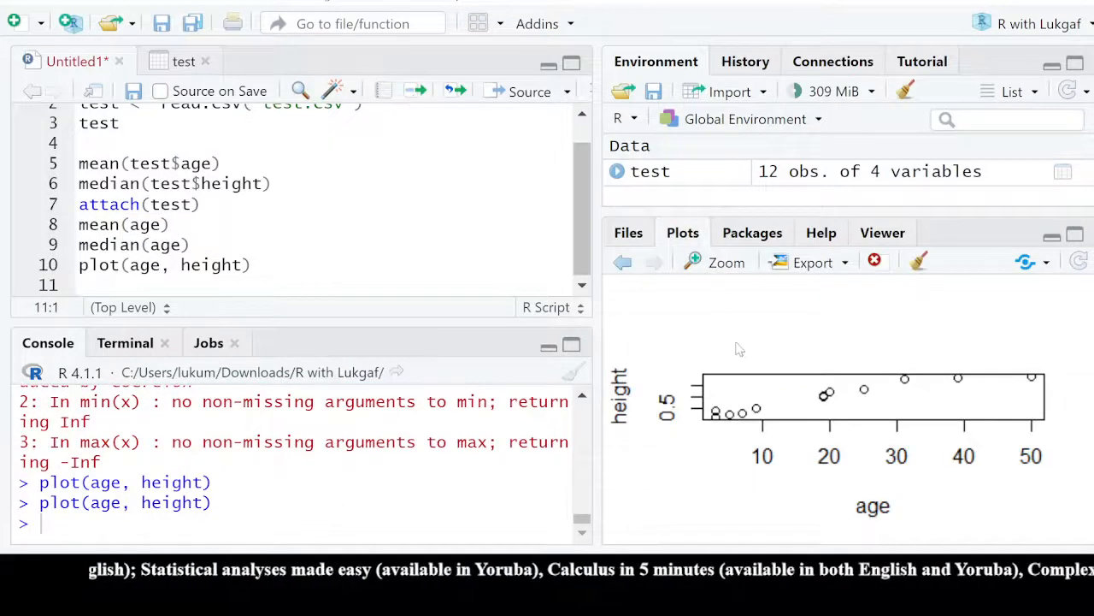
click(721, 264)
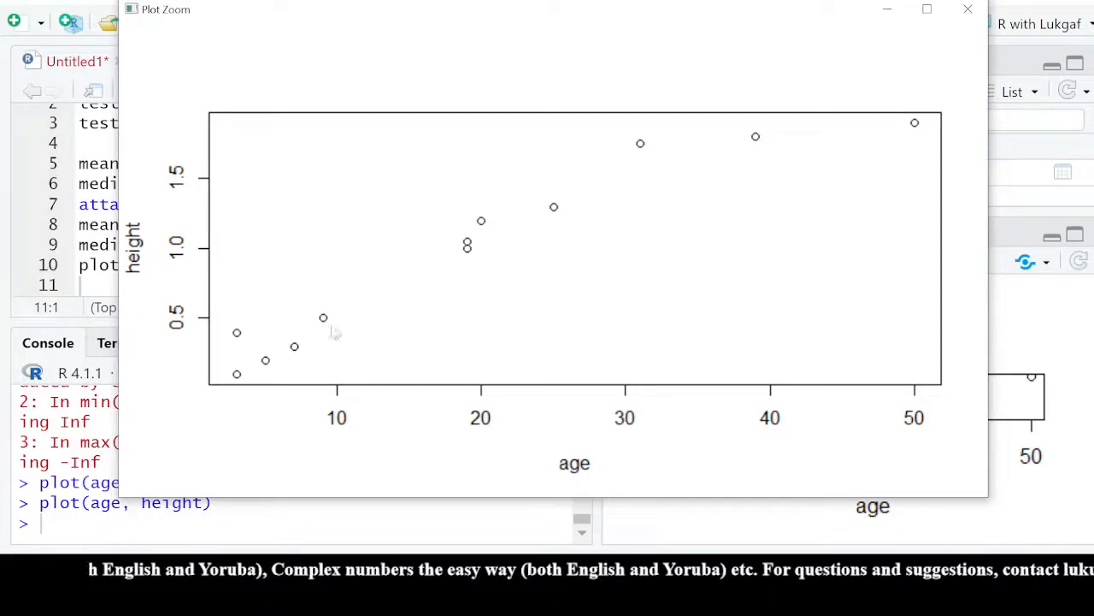
click(968, 9)
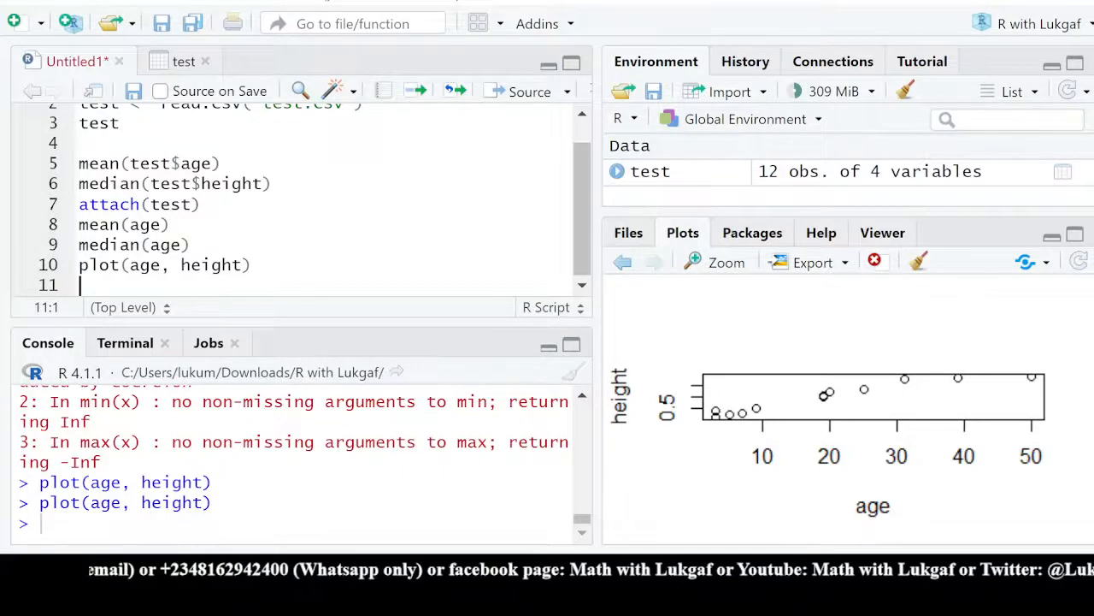
Add the line cor.test(age, height) below the plot call in the script and run it
text(cor)
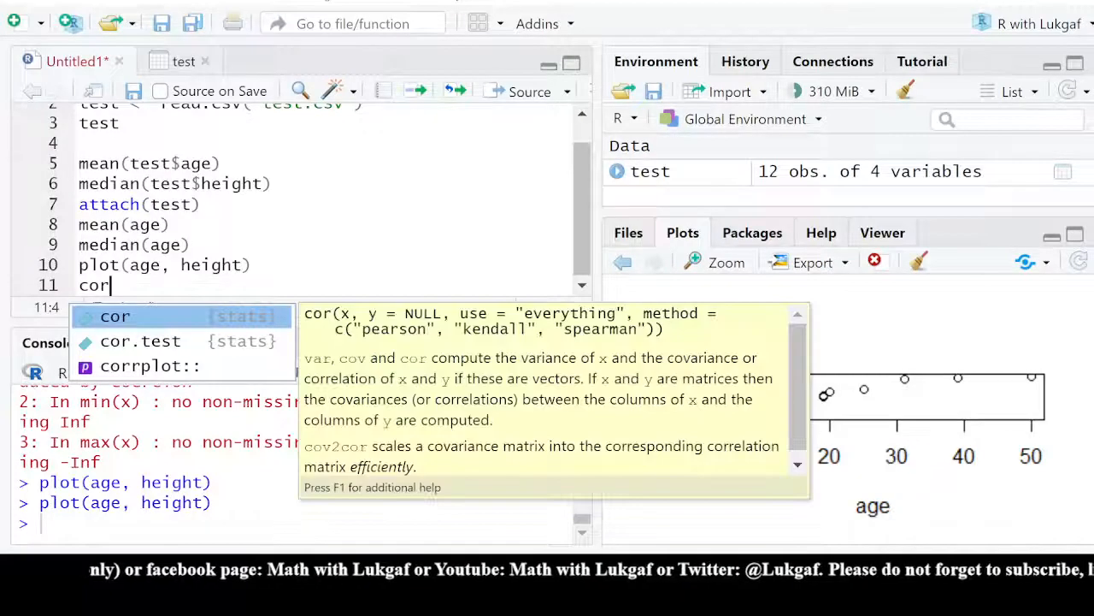
text(.test()
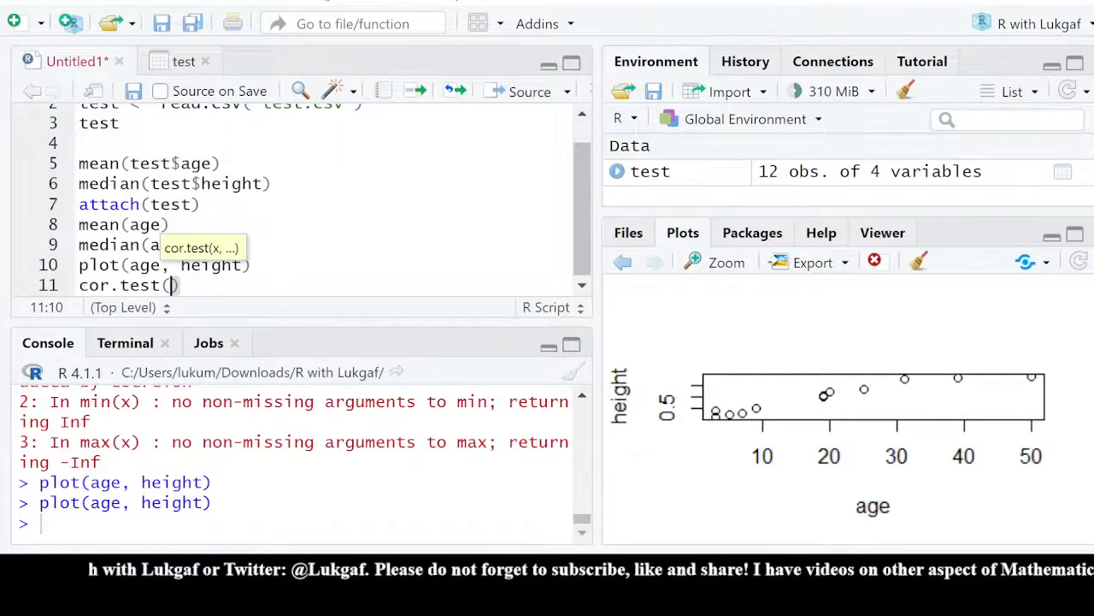
text(a)
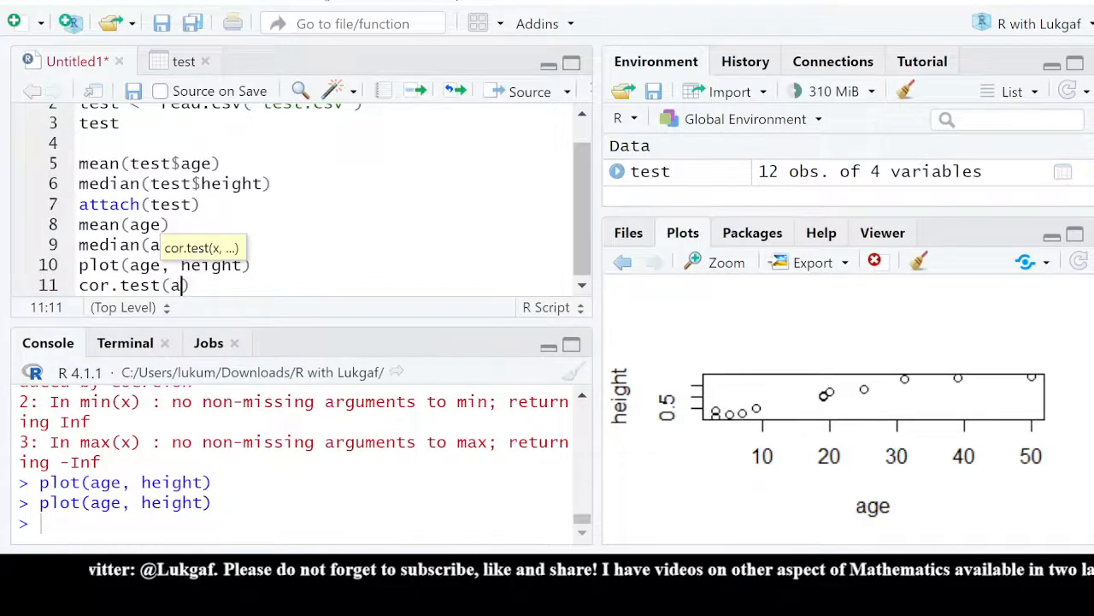
text(ge)
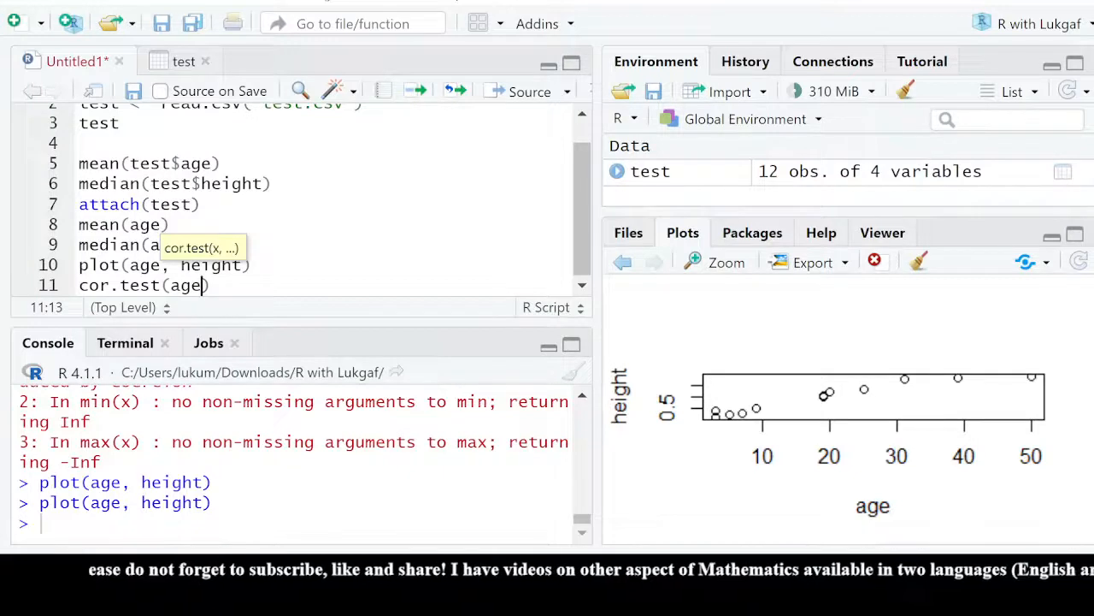
text(,)
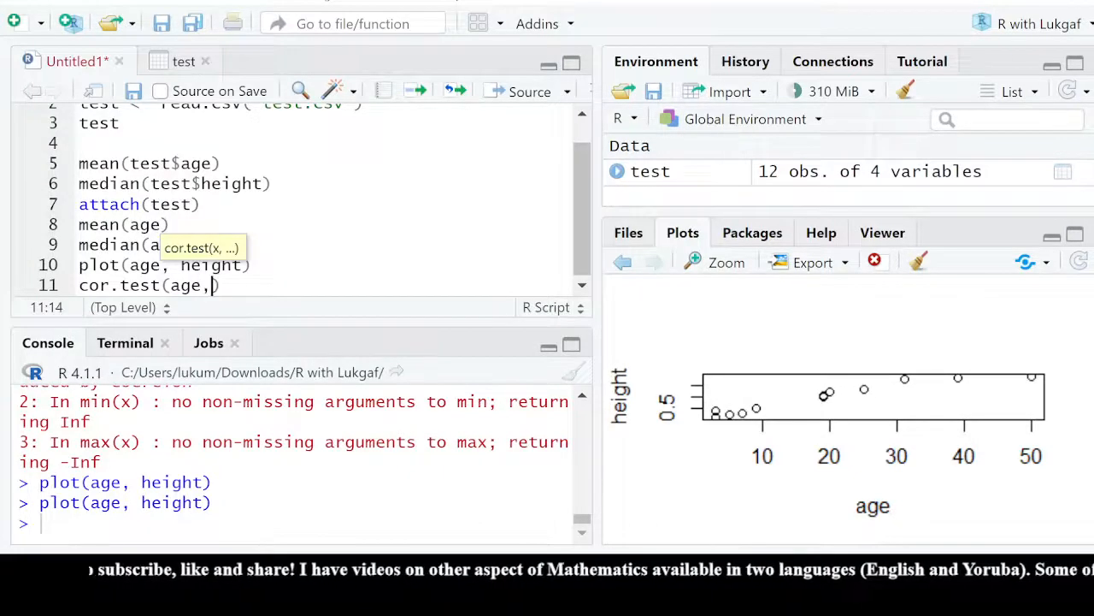
text( height)
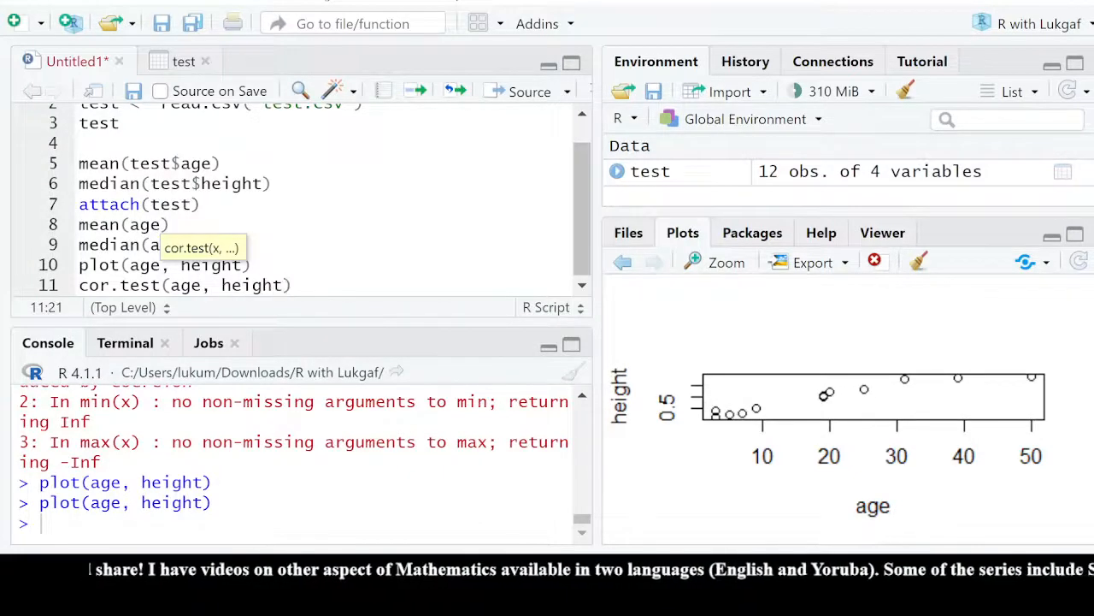
key(ctrl+Return)
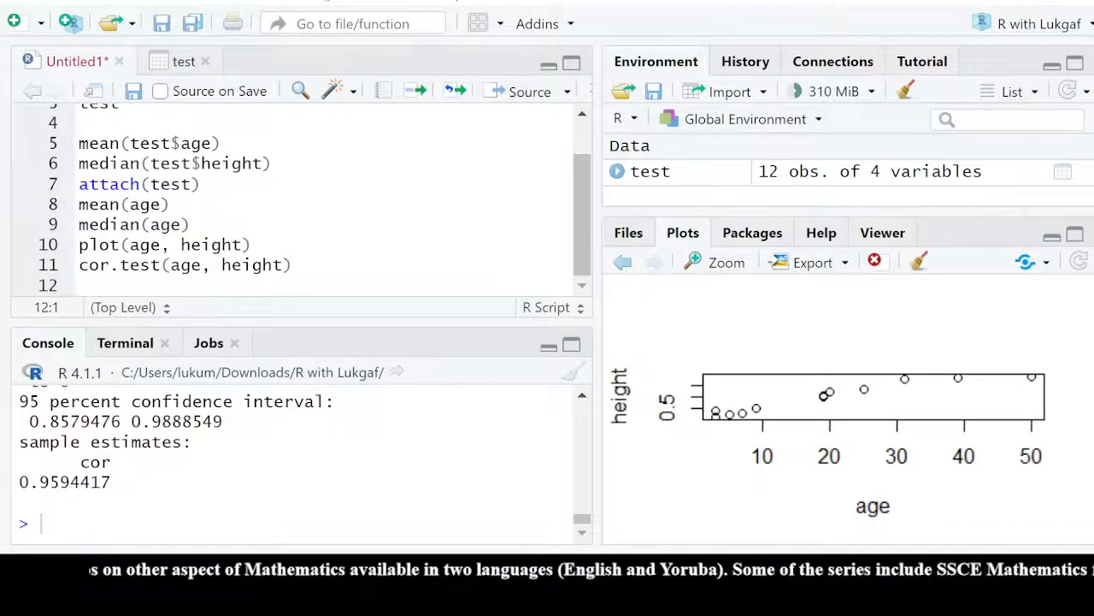
Examine the correlation coefficient and p-value of the test output in an enlarged console, and restore the pane layout
scroll(299, 453, up, 1)
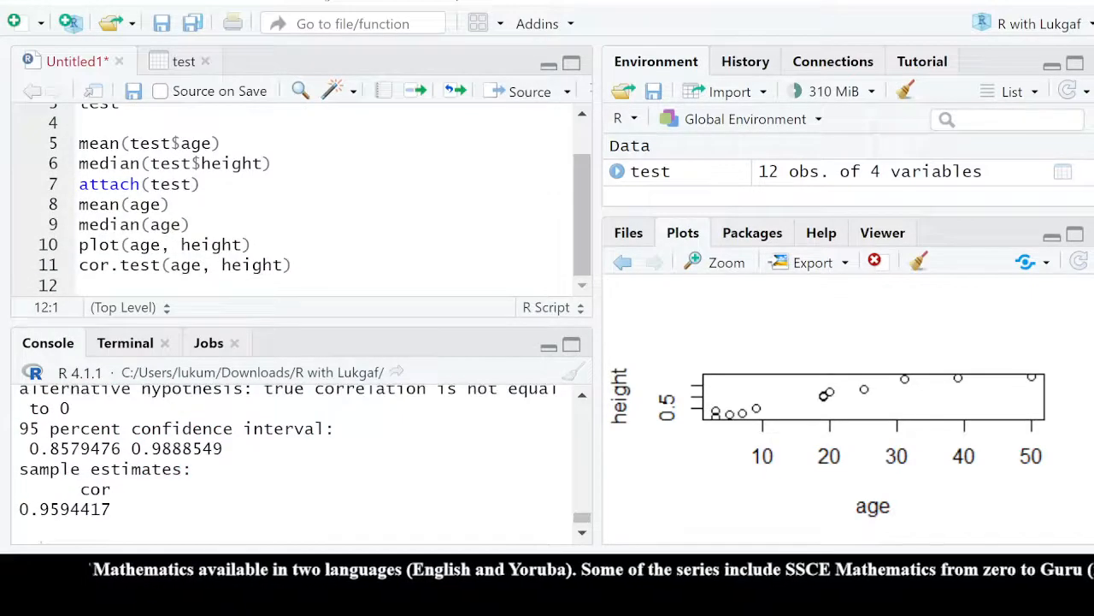
drag(111, 509, 59, 489)
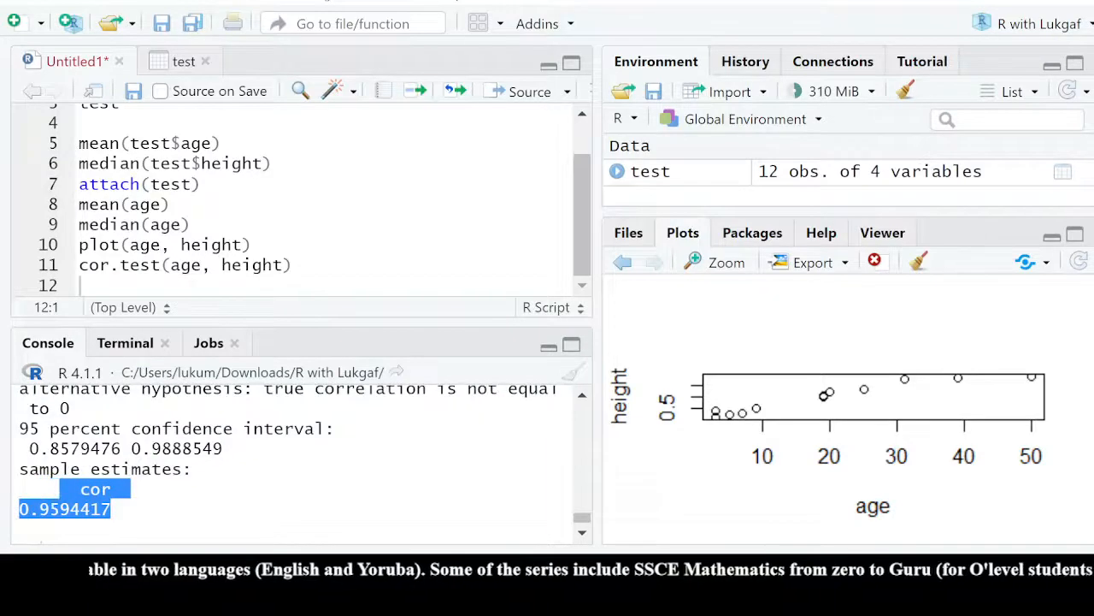
click(572, 346)
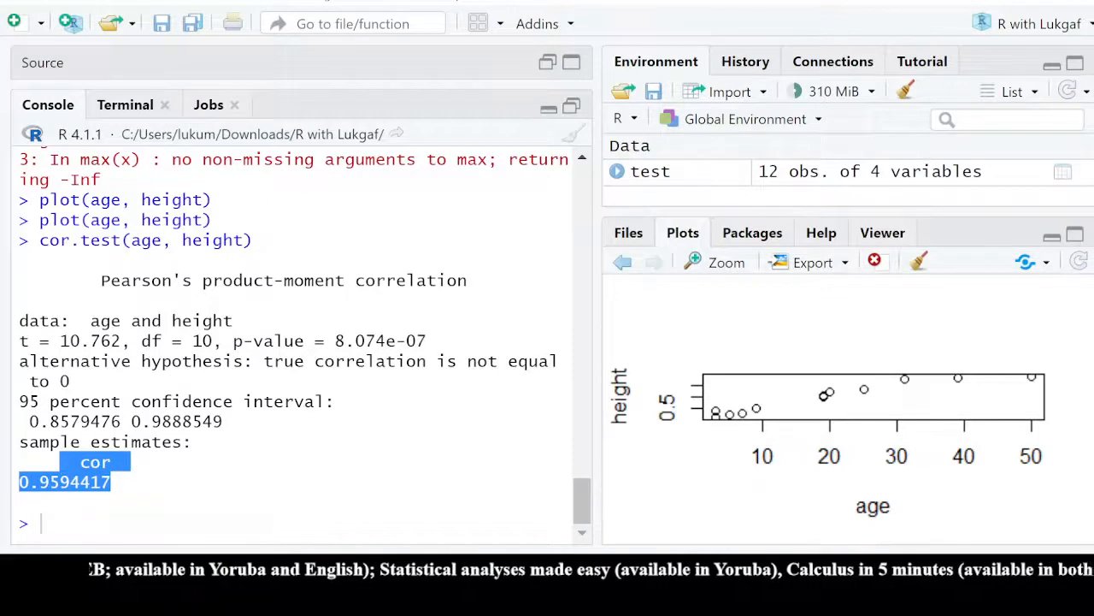
drag(234, 341, 427, 341)
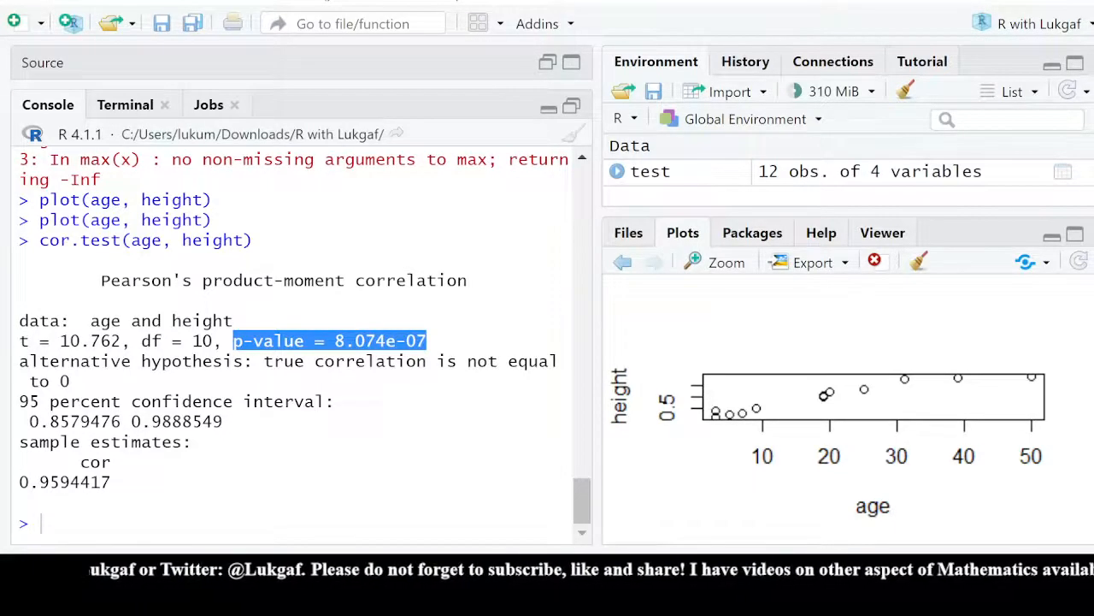
click(572, 107)
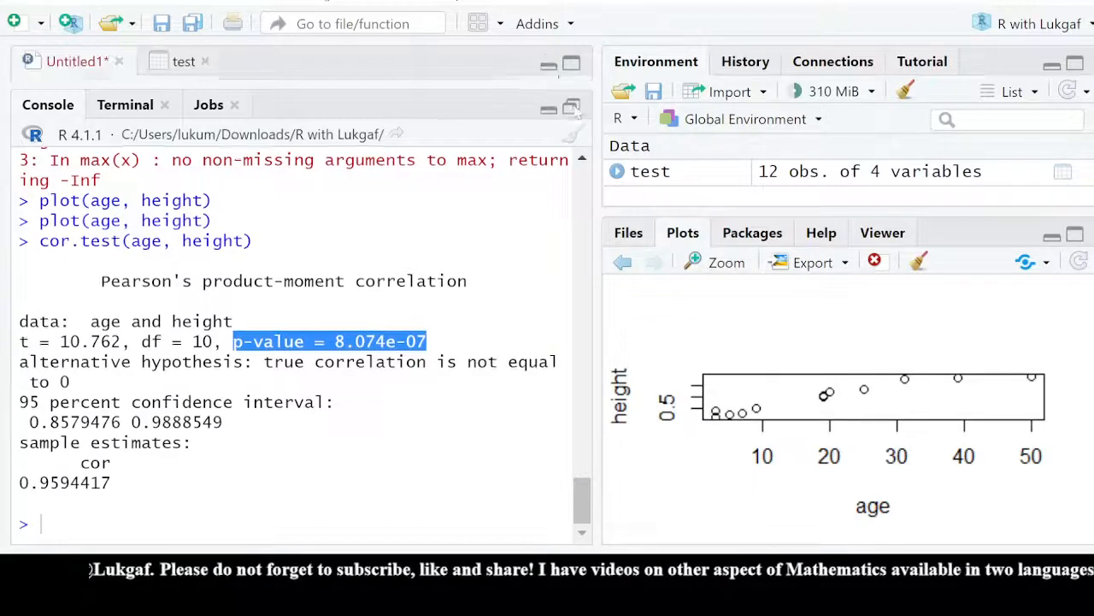